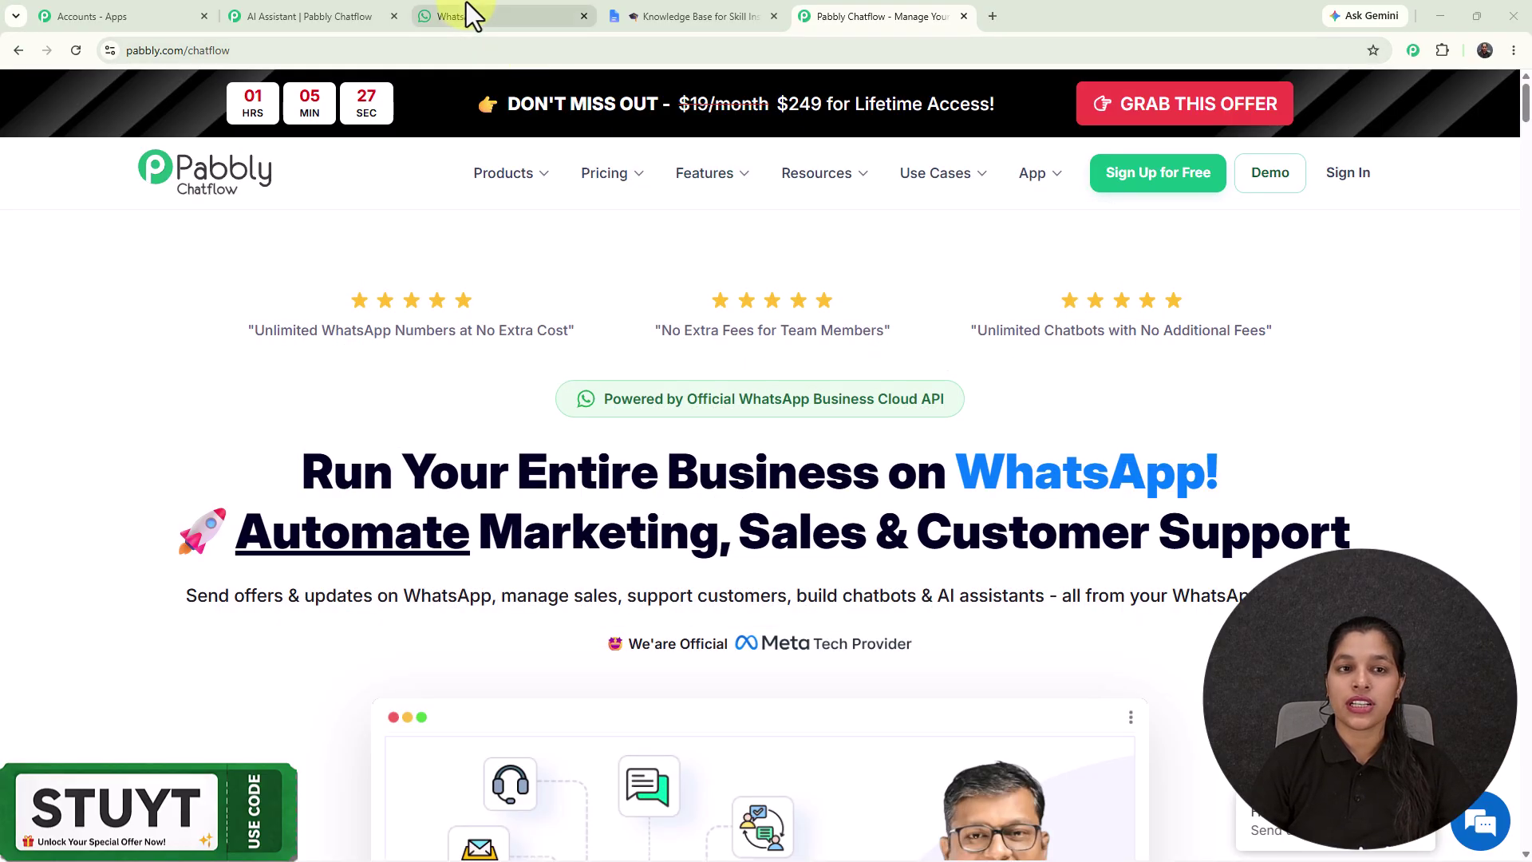
- Switch to WhatsApp and send the message "Hey I need help" in the test number's chat
click(471, 15)
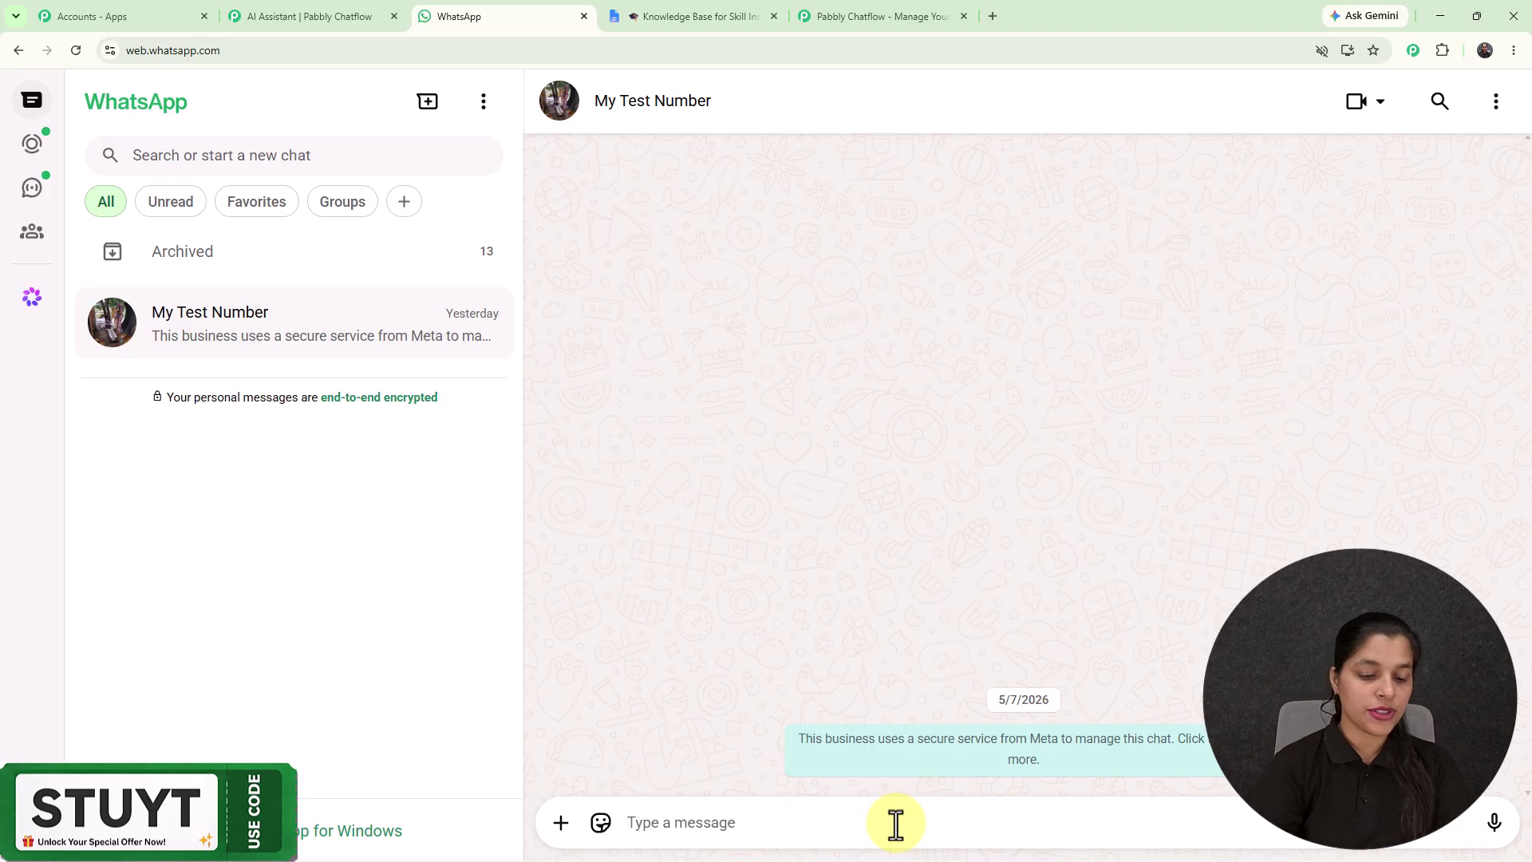
text(Hey u)
key(BackSpace)
text(I need help)
key(Return)
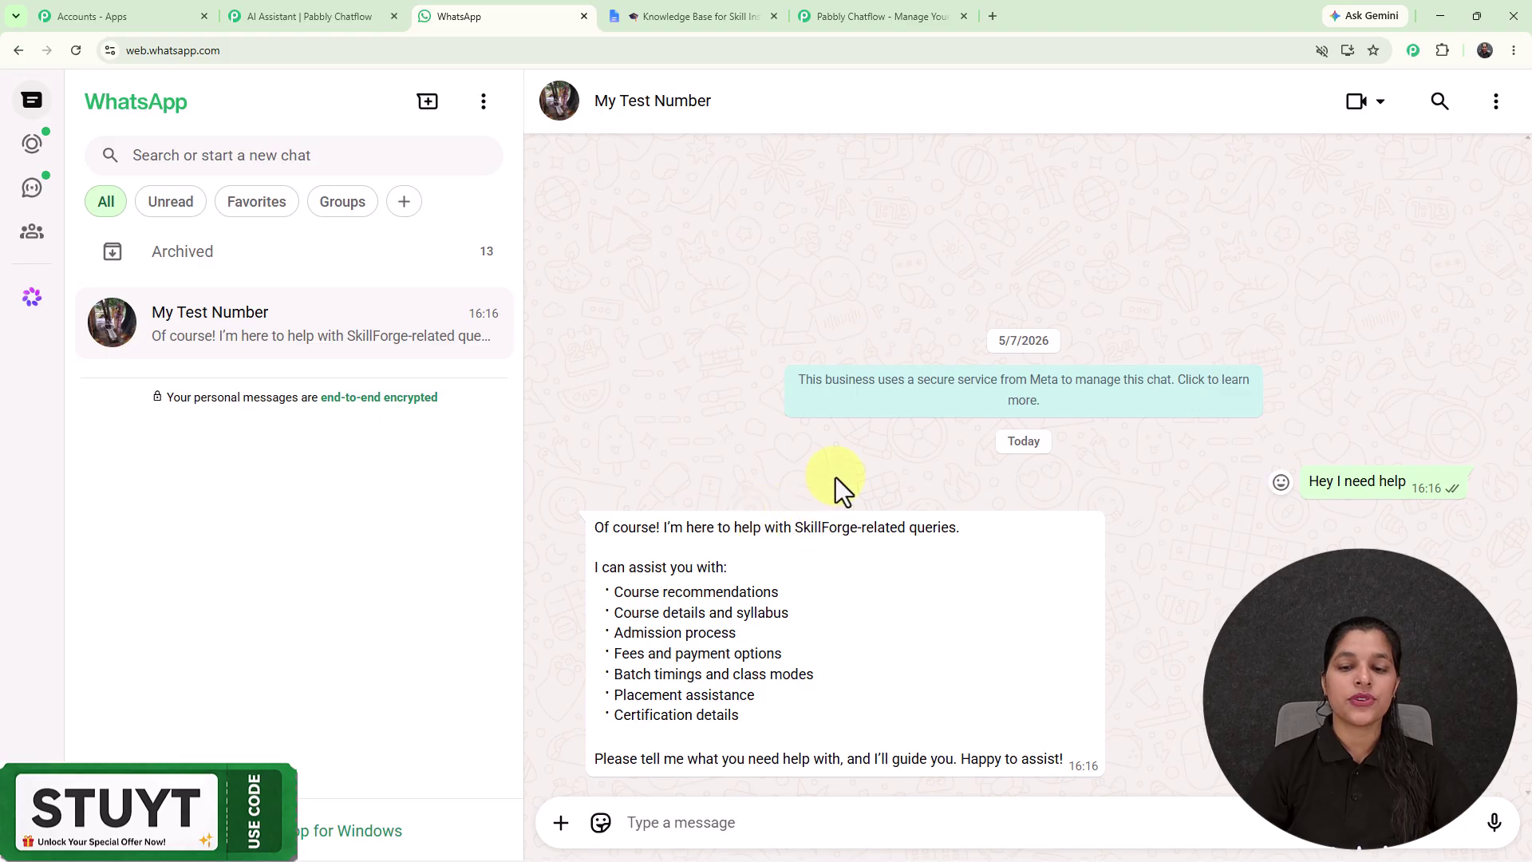
- Ask the assistant "What Courses do you offer?" and "Which course is best for beginners?" in the chat
click(954, 826)
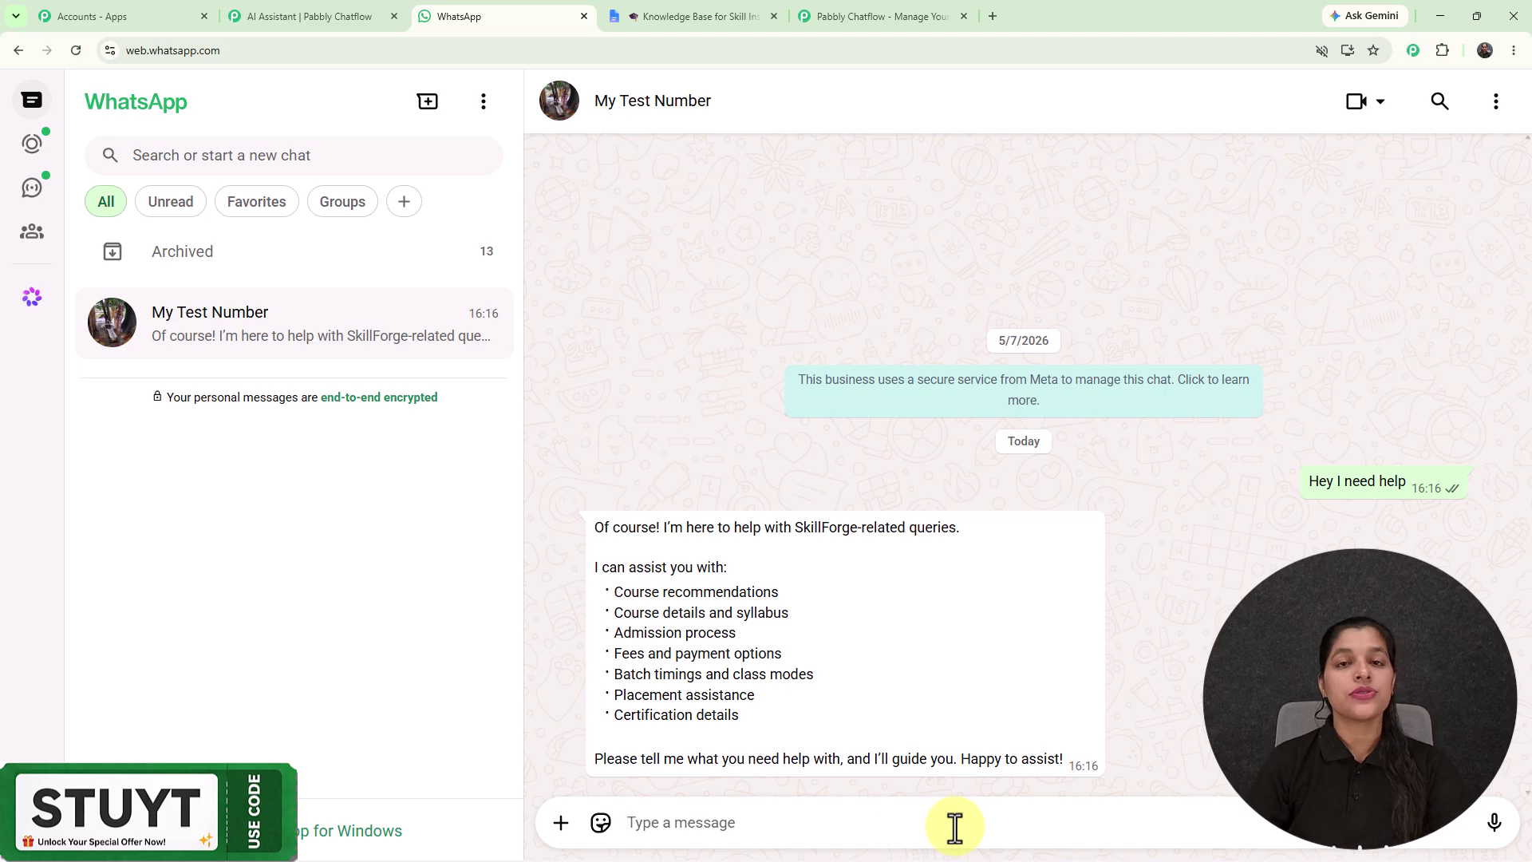
text(What Courses do you offer?)
key(Return)
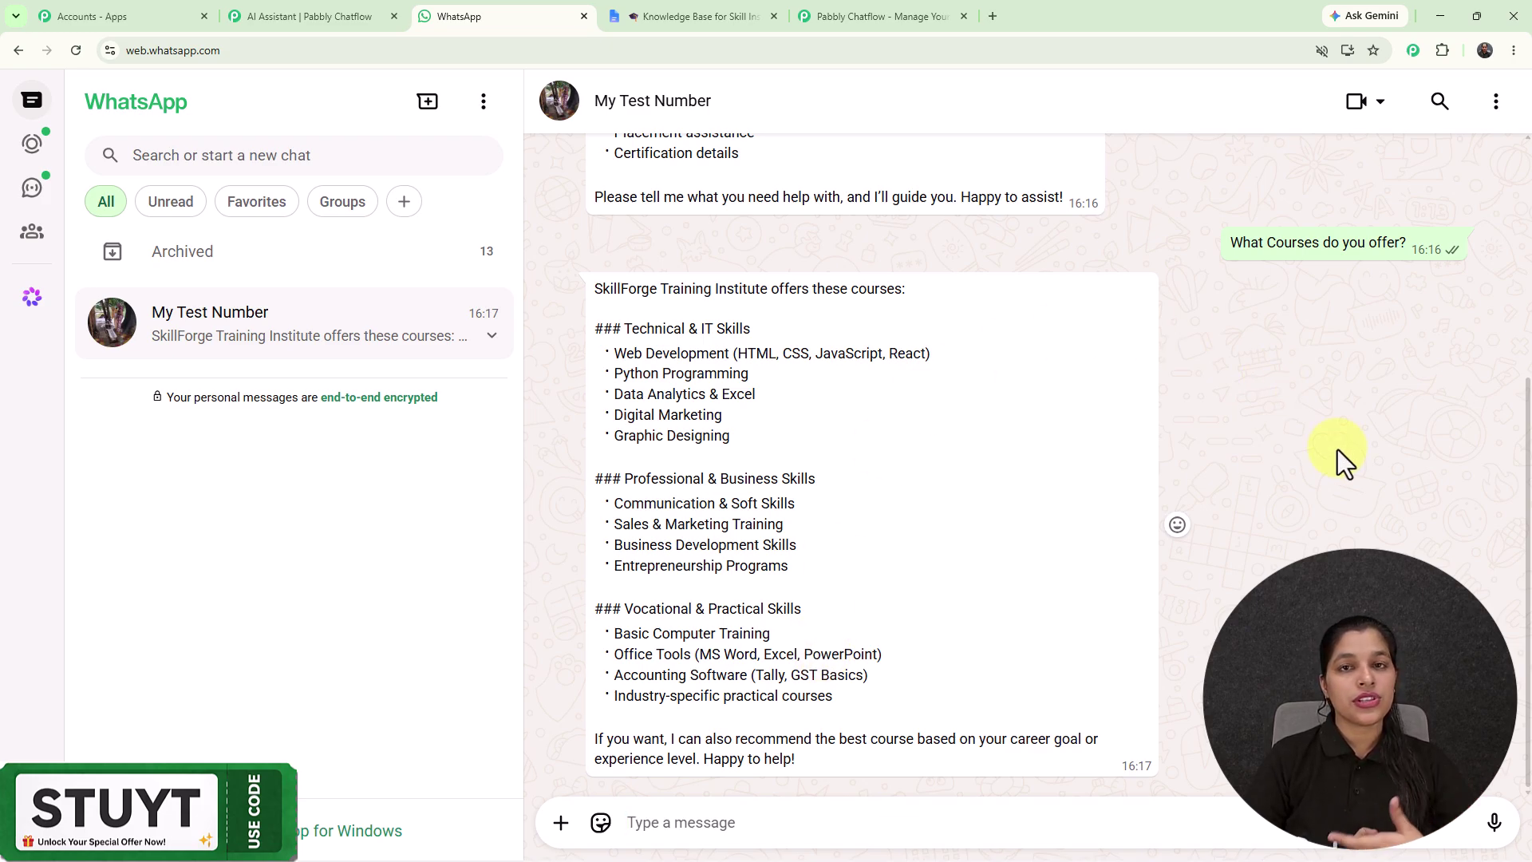
click(870, 834)
text(Which course is best for beginners?)
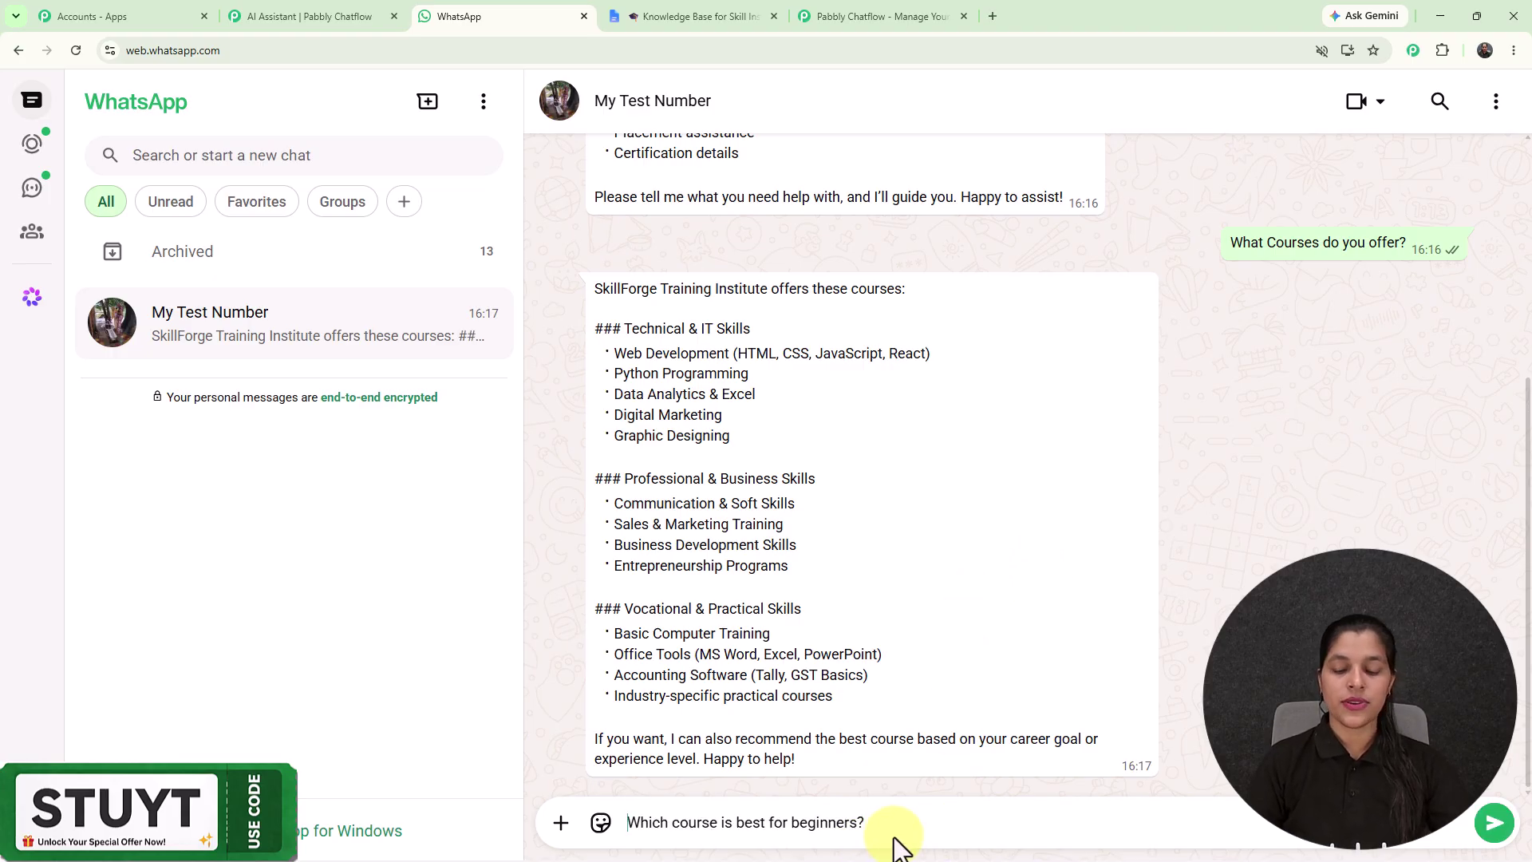
key(Return)
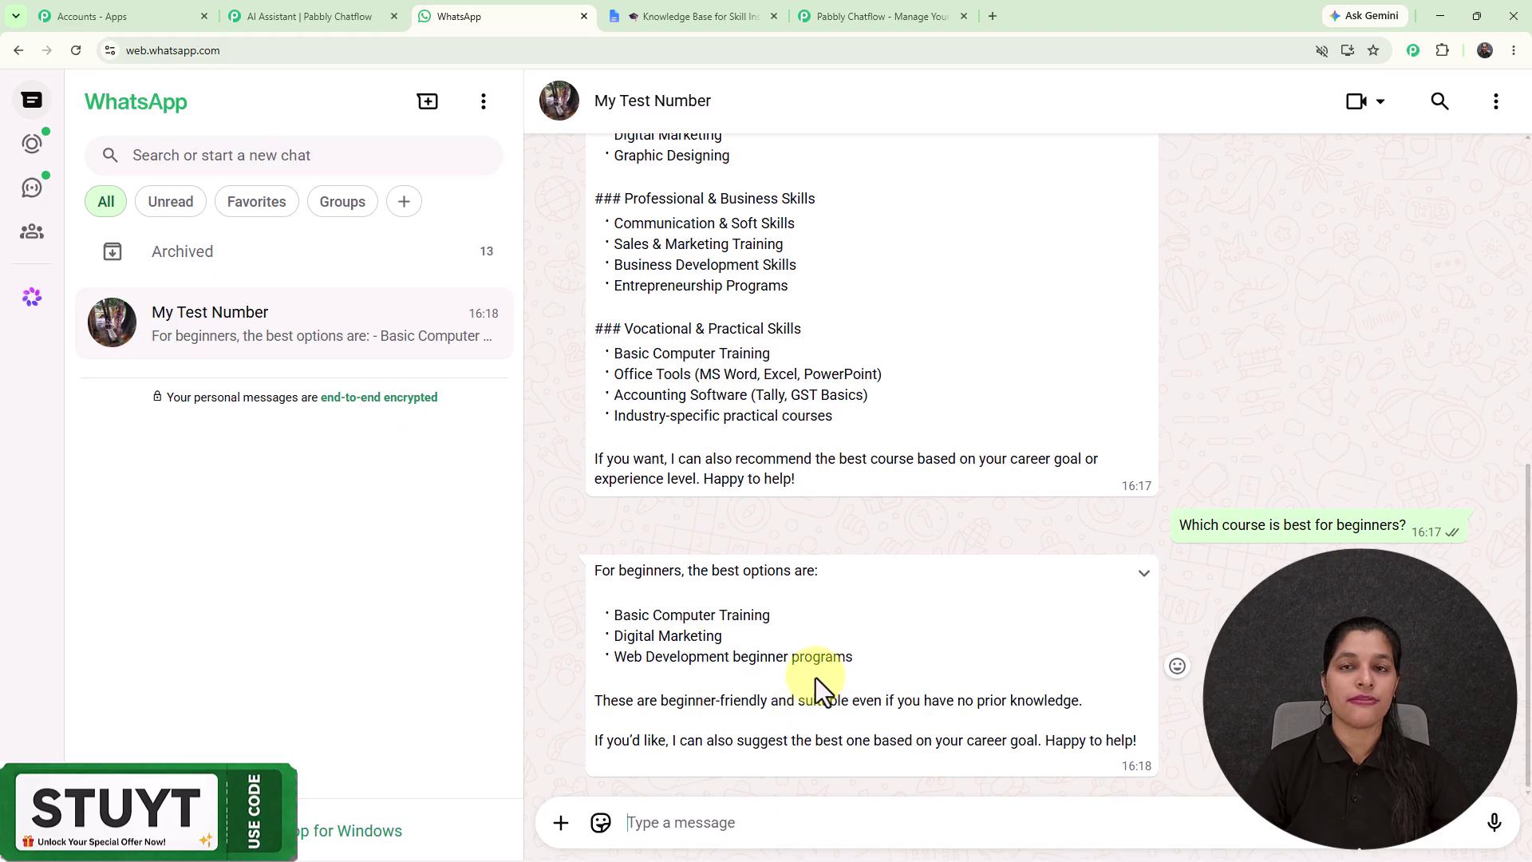
- Switch to the Knowledge Base for Skill Institute document and examine the institute description and the courses offered
click(684, 14)
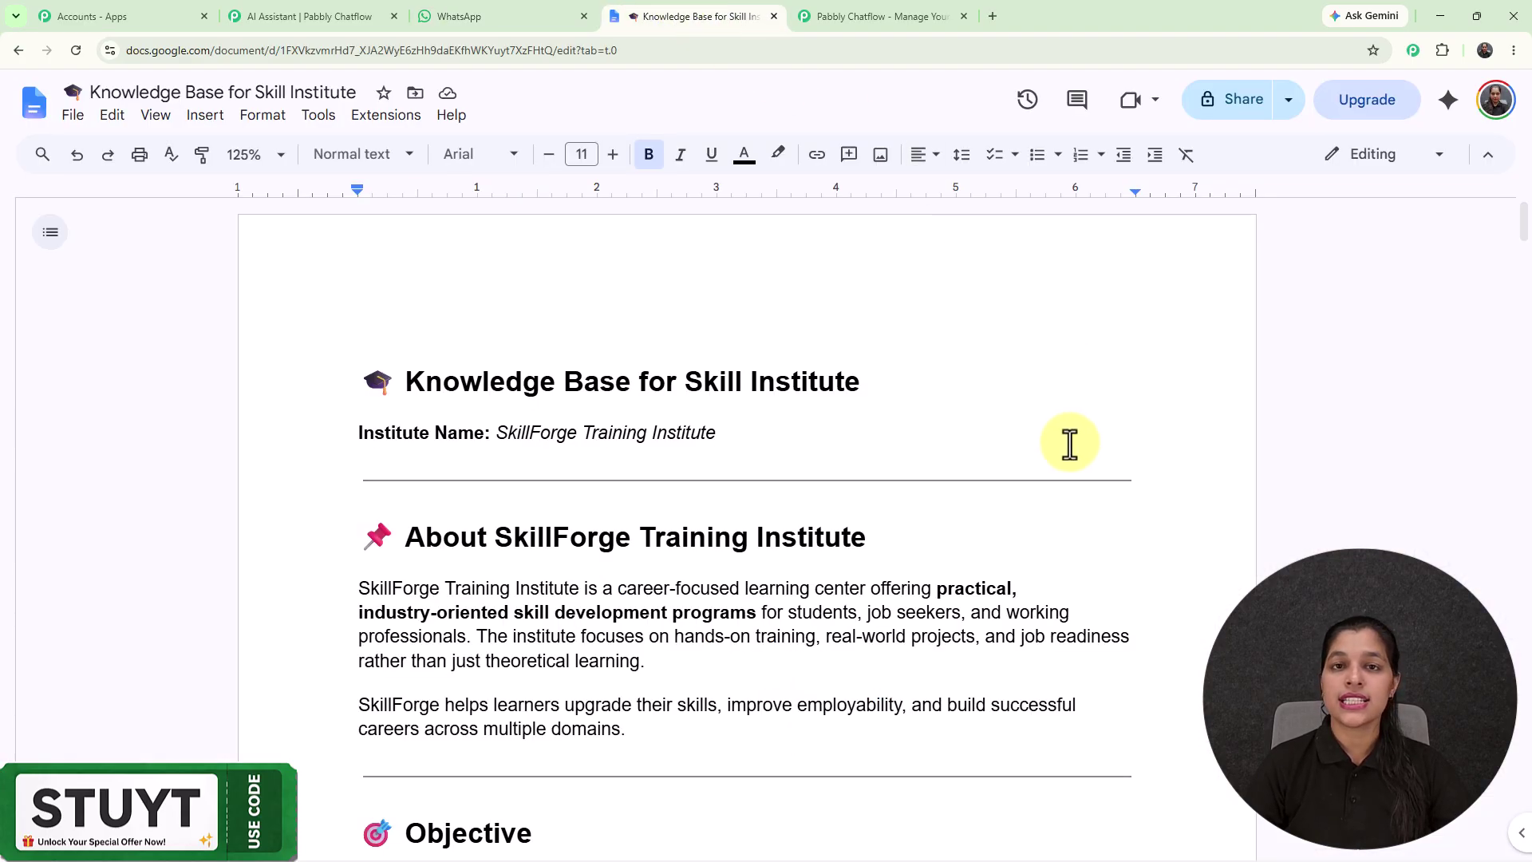
scroll(1069, 443, down, 3)
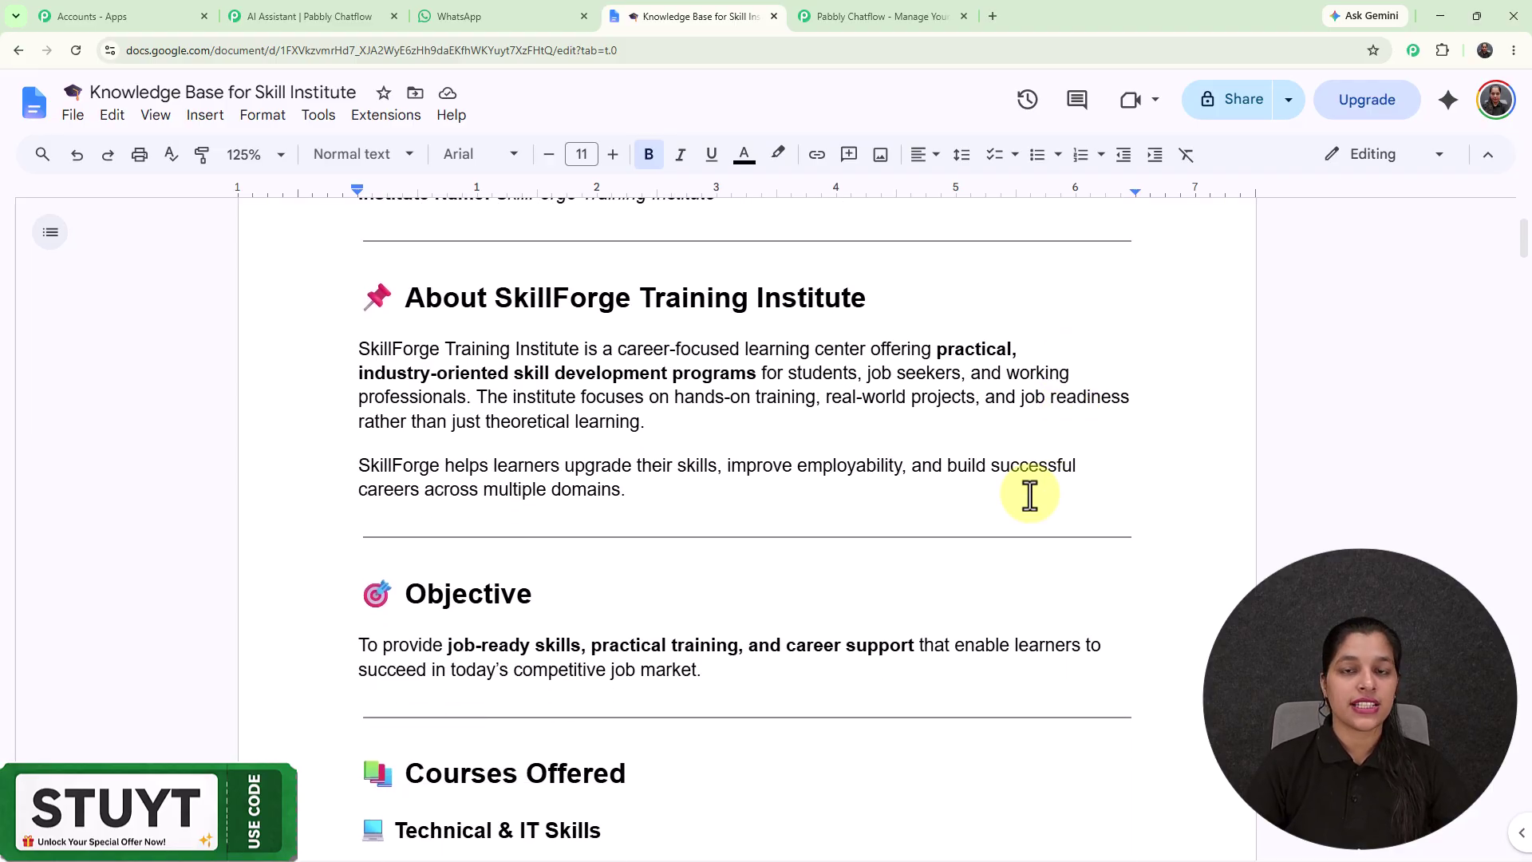
scroll(1029, 495, up, 2)
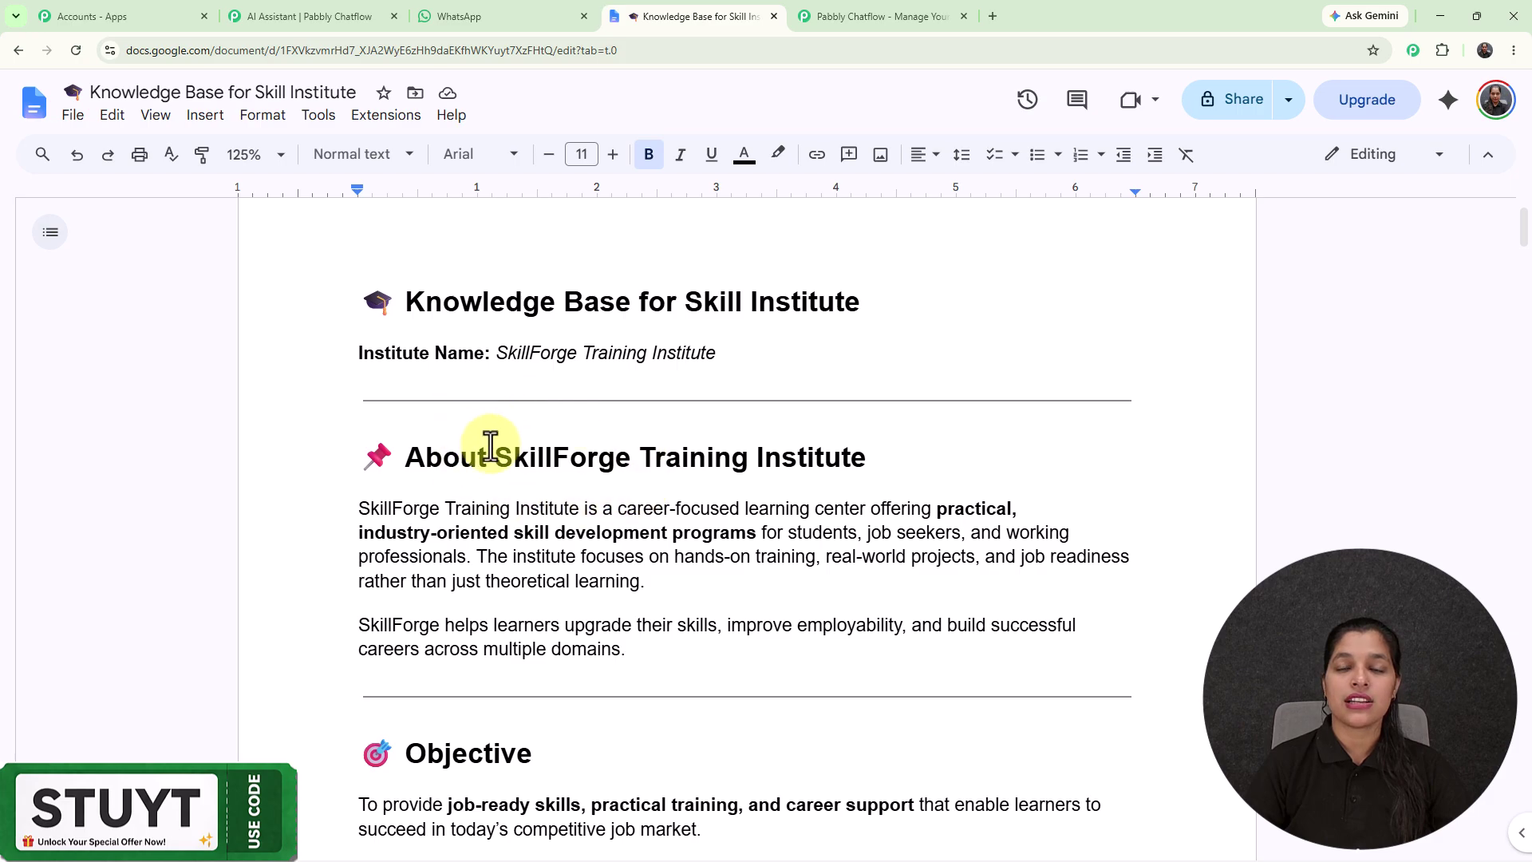
drag(345, 447, 652, 642)
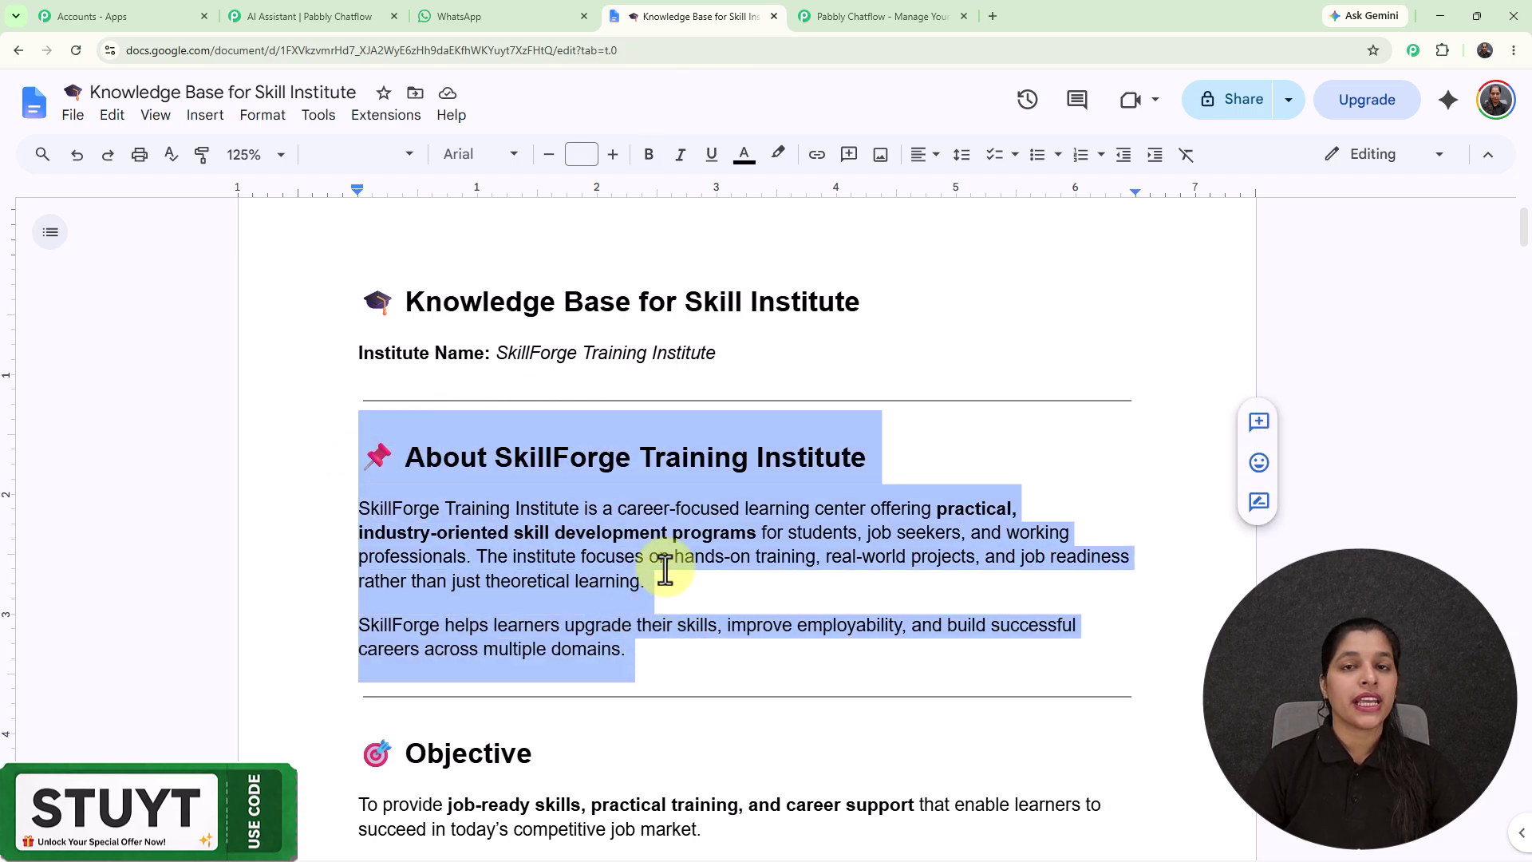
click(960, 376)
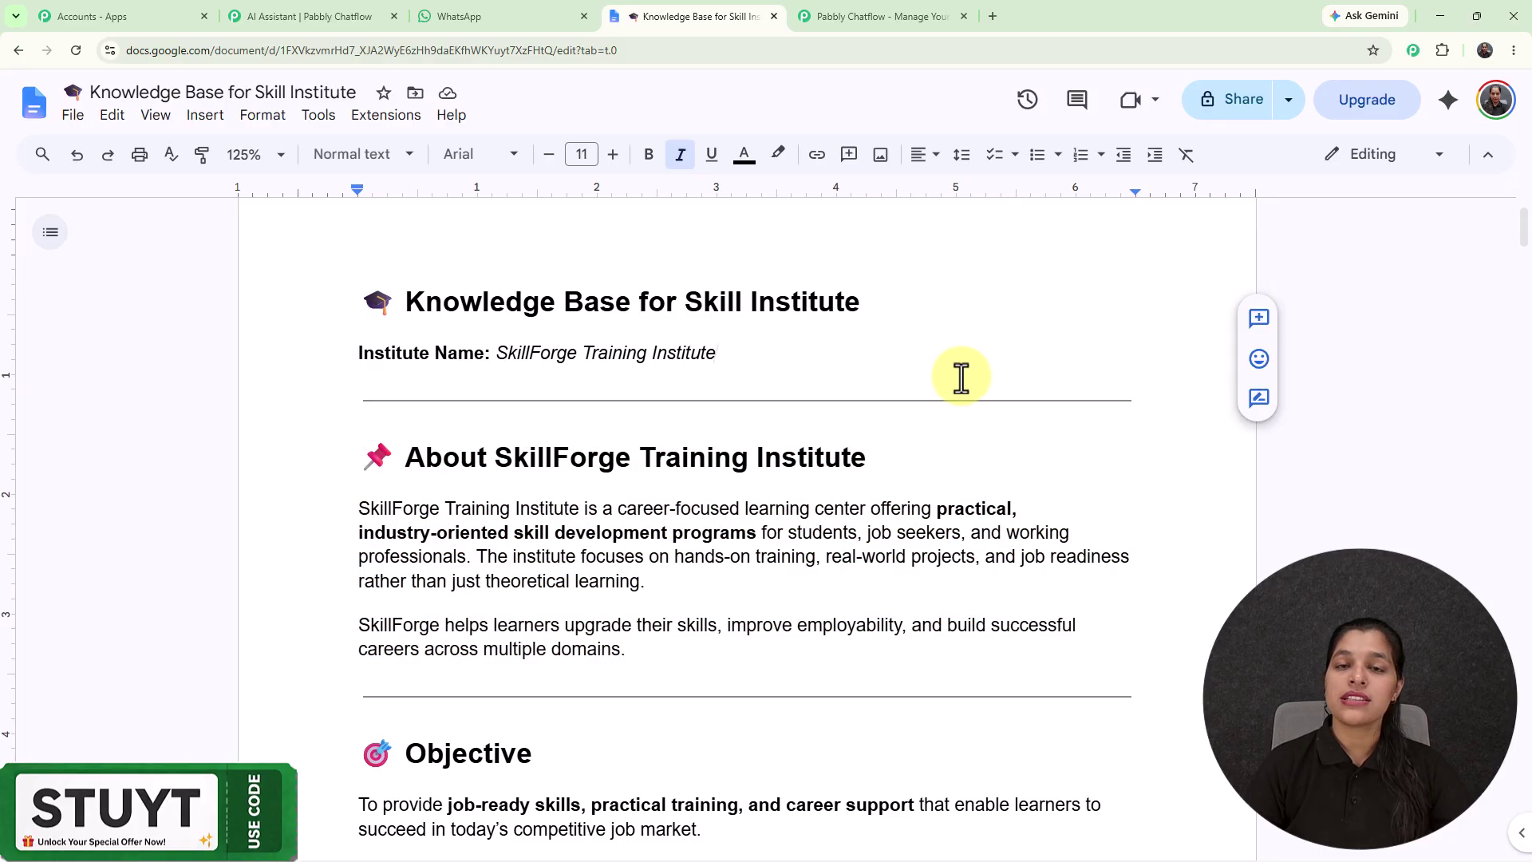
scroll(960, 375, down, 4)
scroll(961, 376, down, 6)
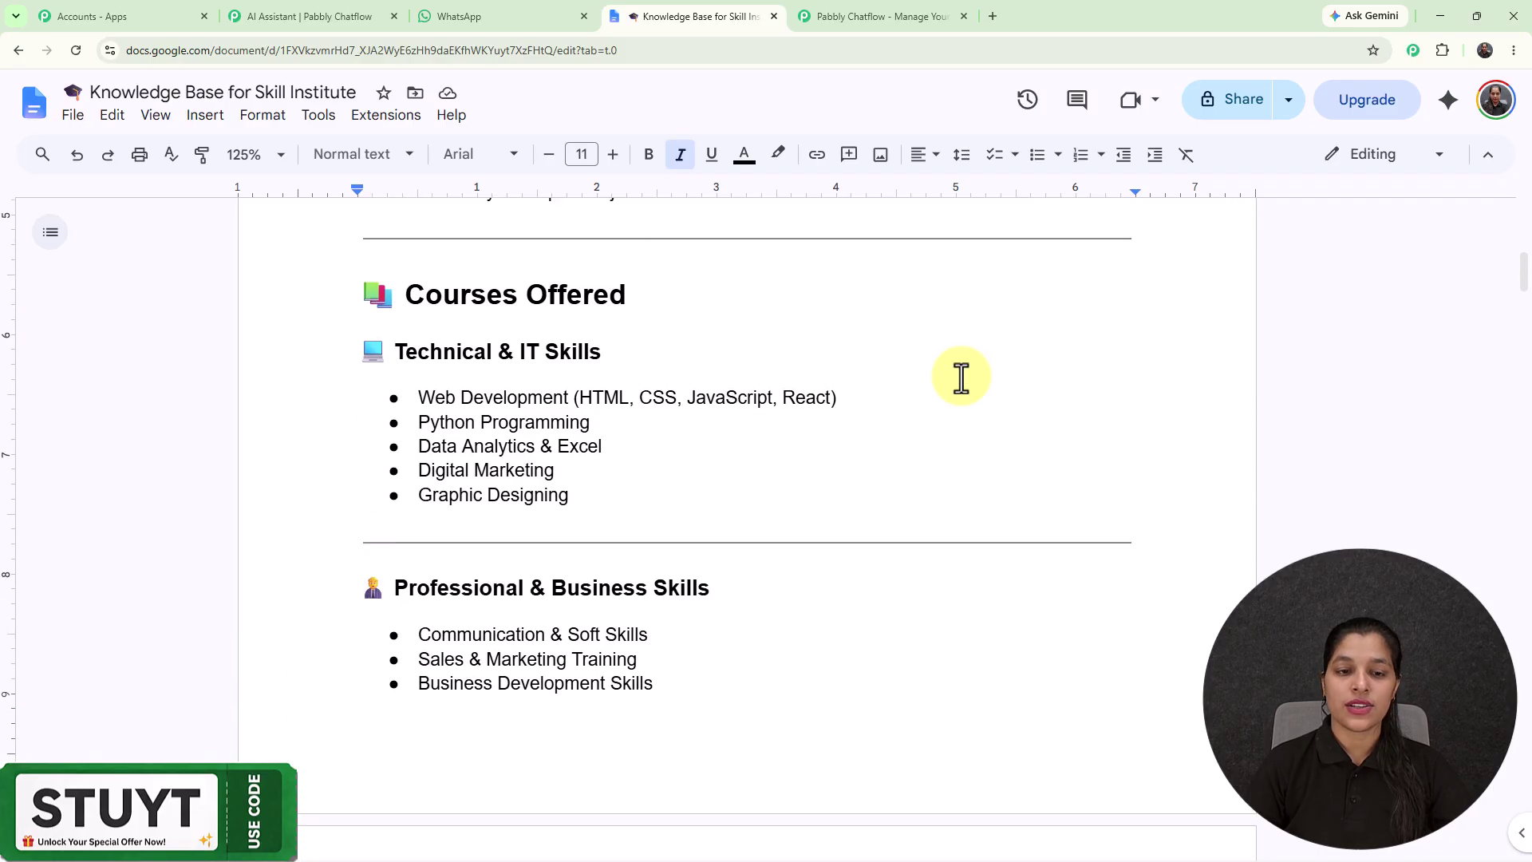
scroll(648, 326, up, 1)
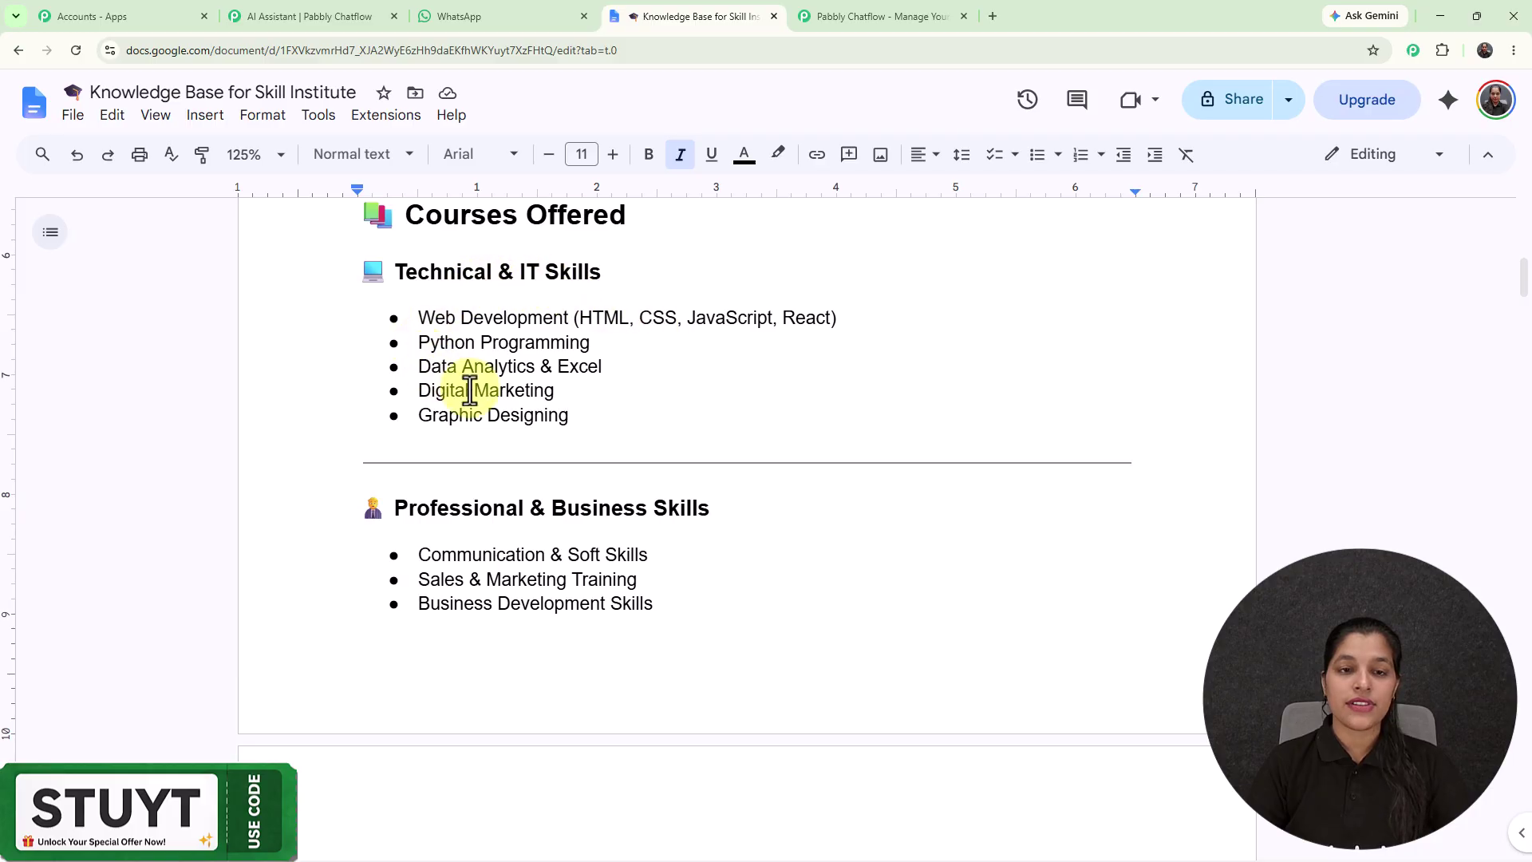
scroll(575, 391, down, 10)
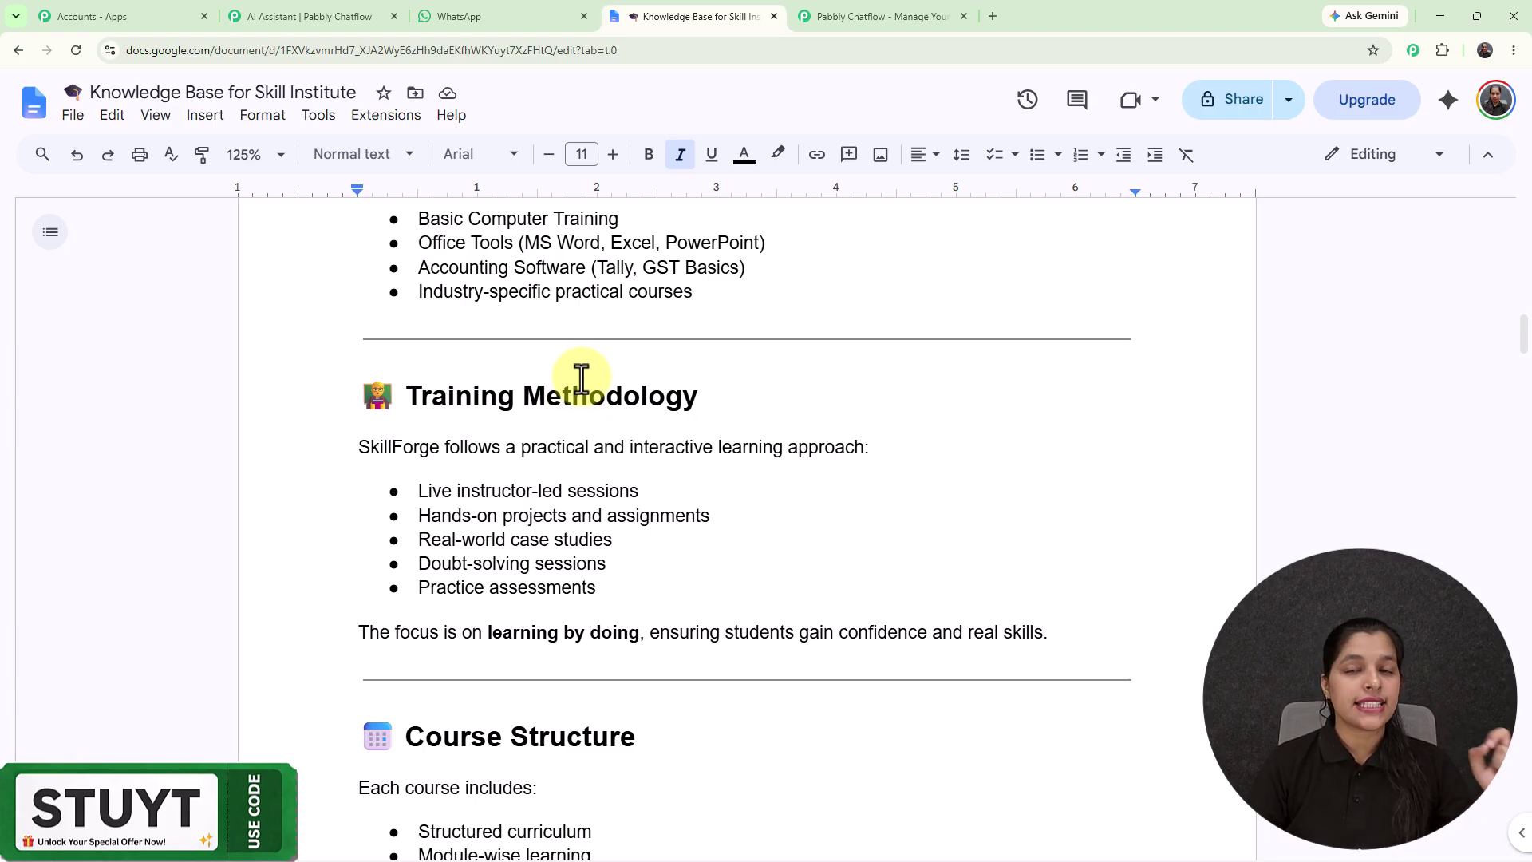
- Examine the rest of the knowledge base document, from the course structure, certification and fees to contact details and FAQs
scroll(581, 377, down, 8)
scroll(581, 378, down, 12)
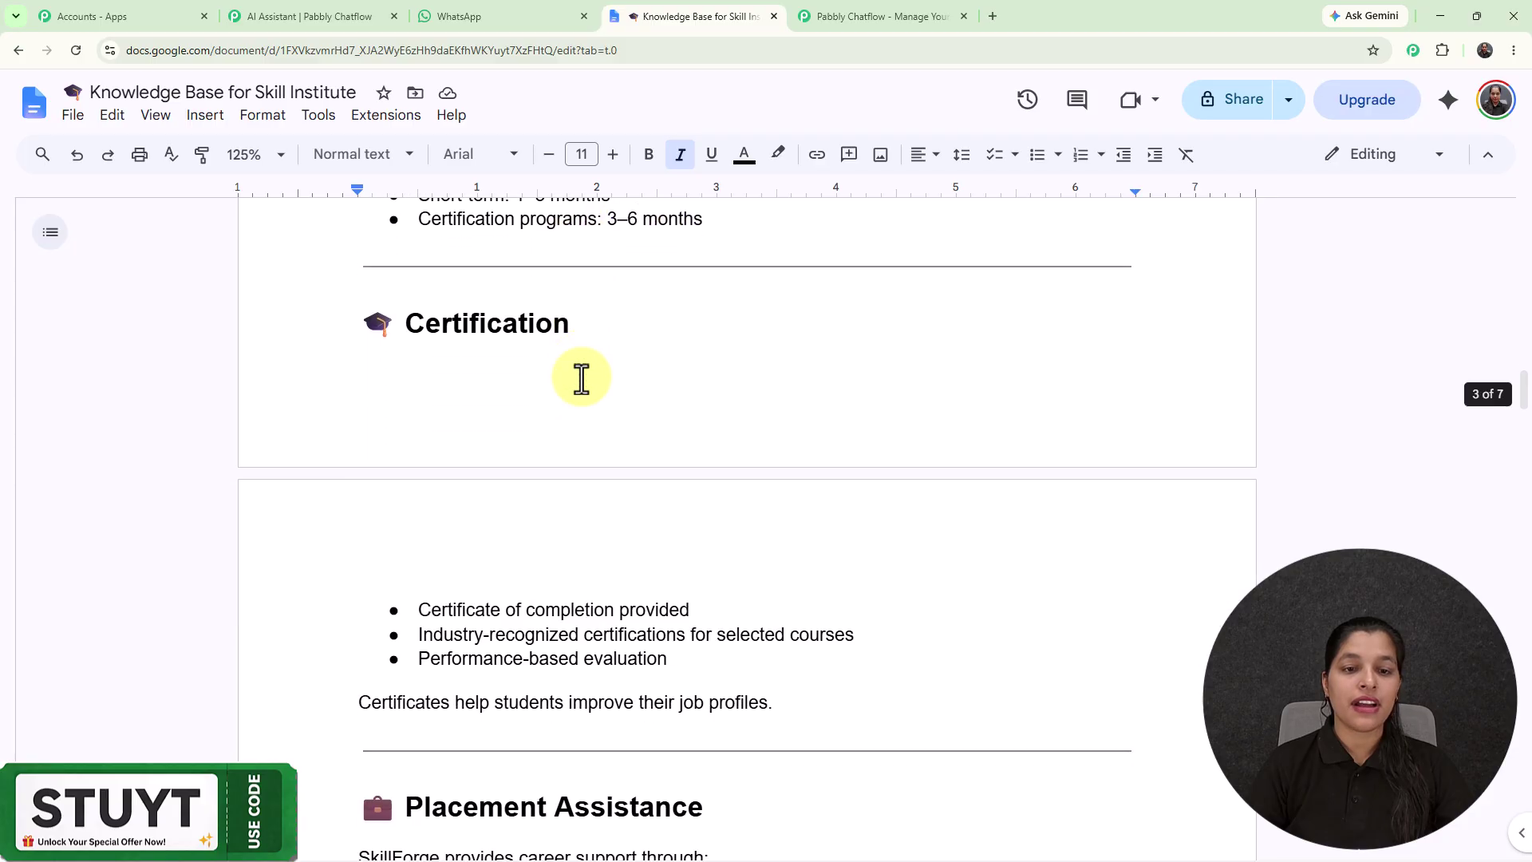
scroll(581, 377, down, 9)
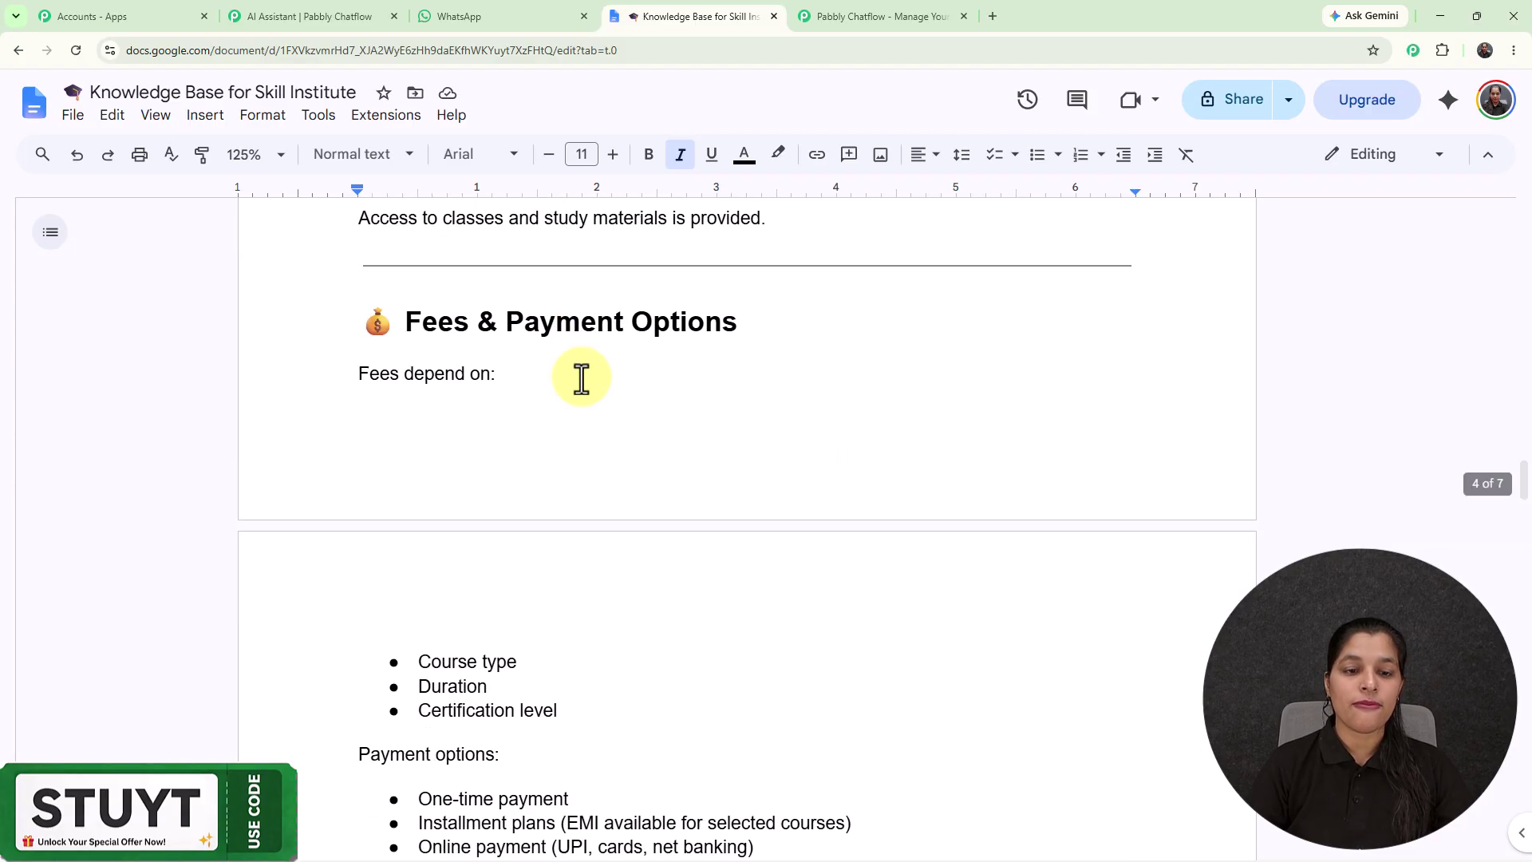
scroll(581, 377, up, 3)
scroll(581, 377, down, 7)
scroll(581, 378, down, 12)
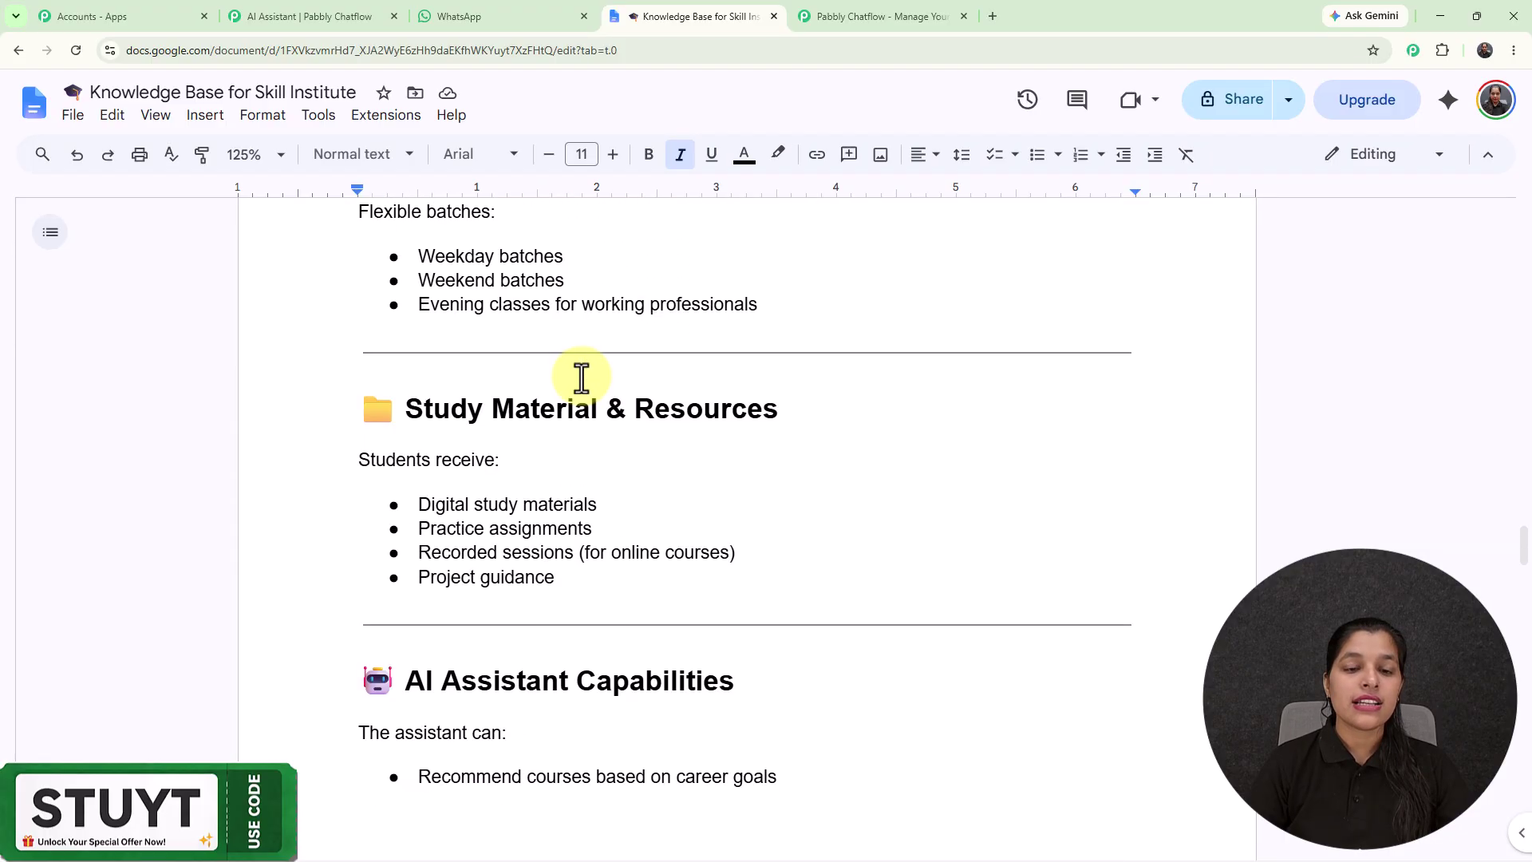
scroll(581, 377, down, 7)
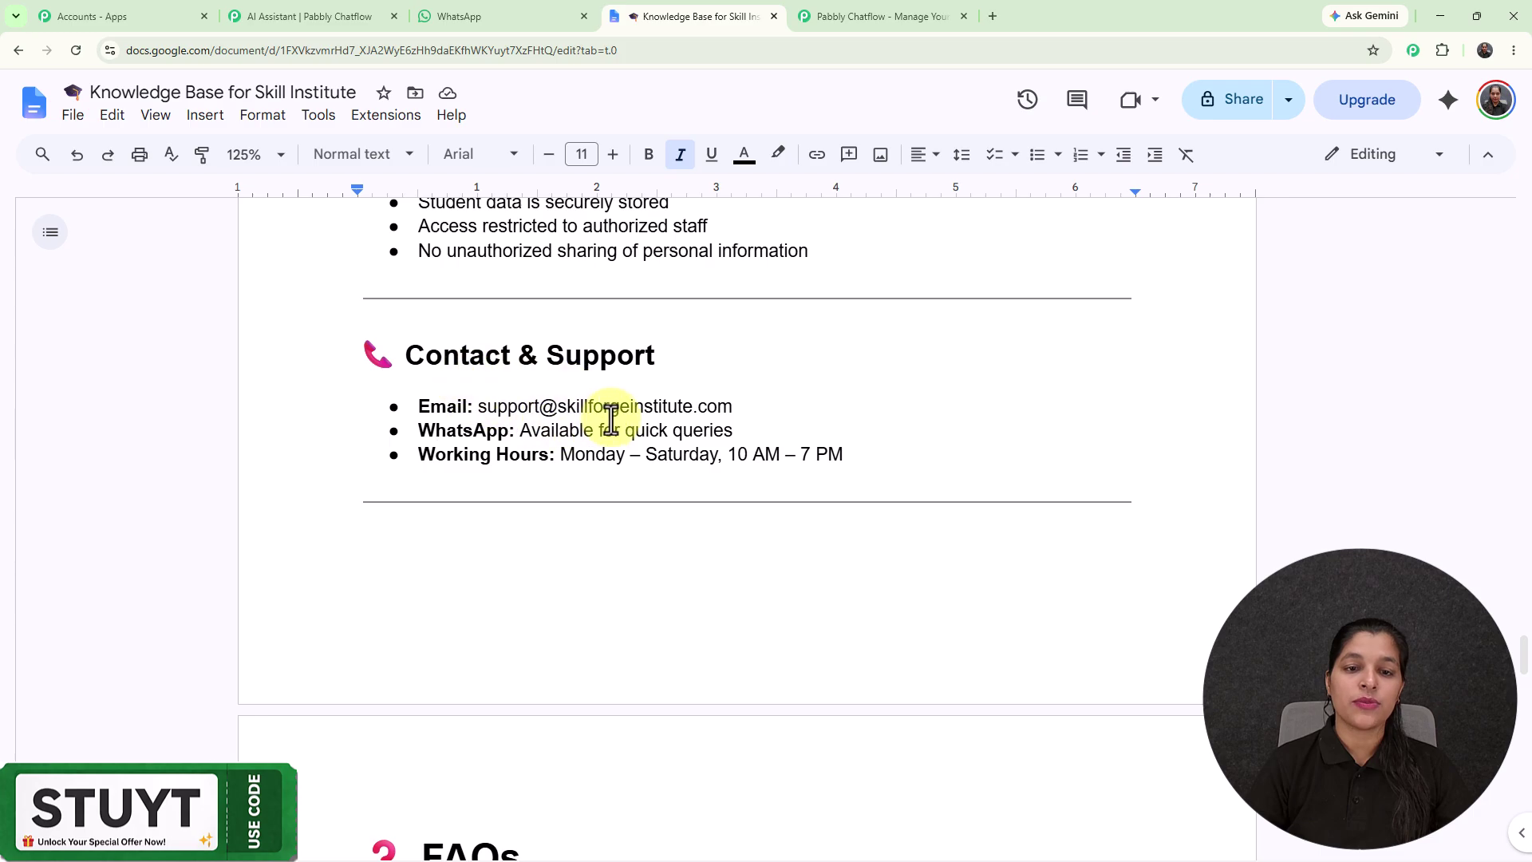
scroll(609, 405, up, 1)
scroll(610, 416, down, 15)
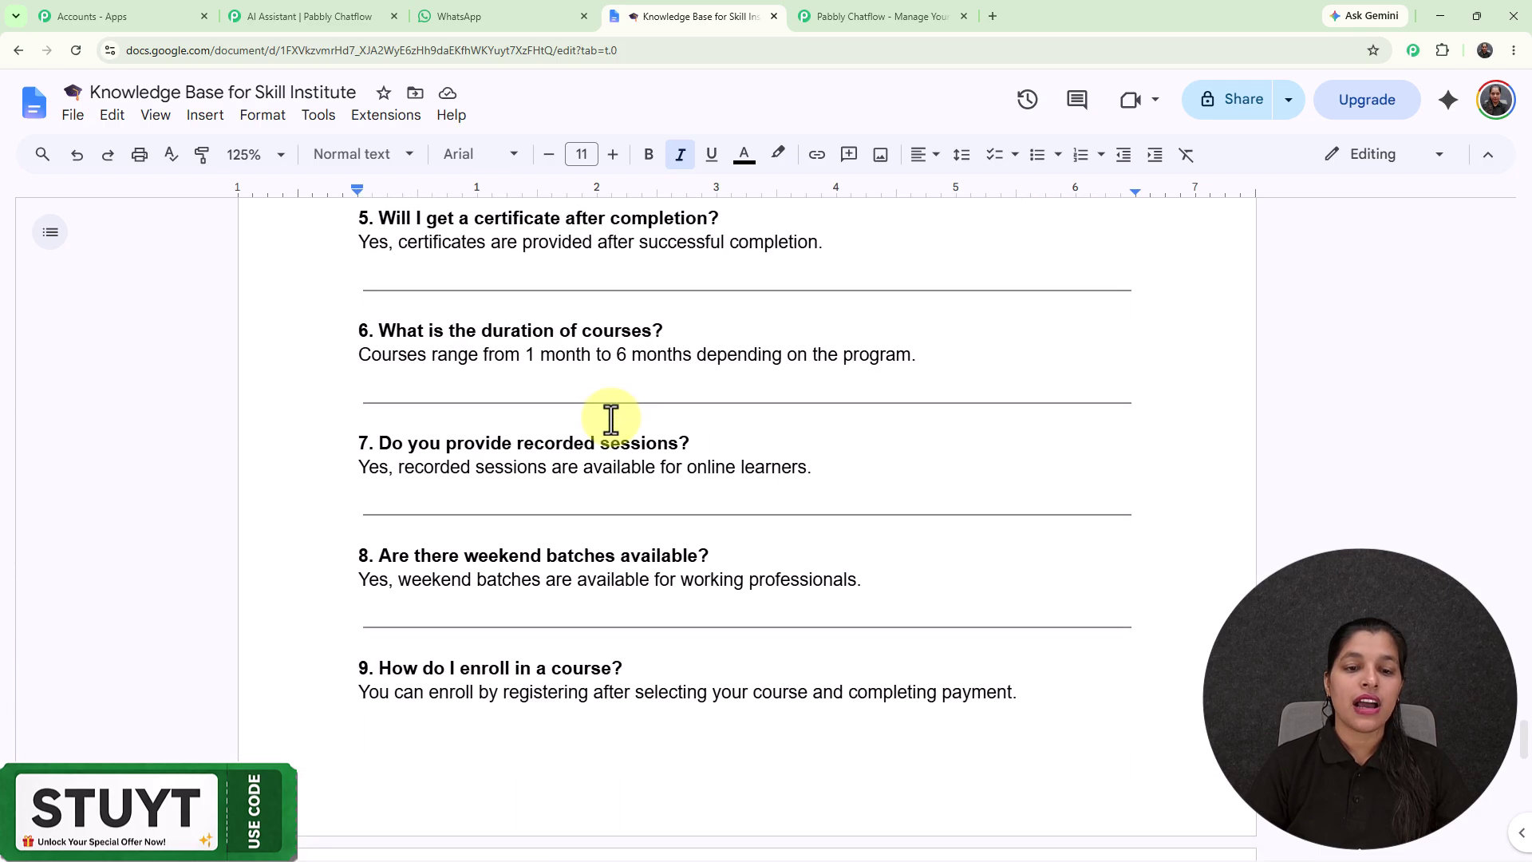
scroll(610, 416, up, 2)
scroll(610, 417, up, 8)
scroll(610, 417, down, 5)
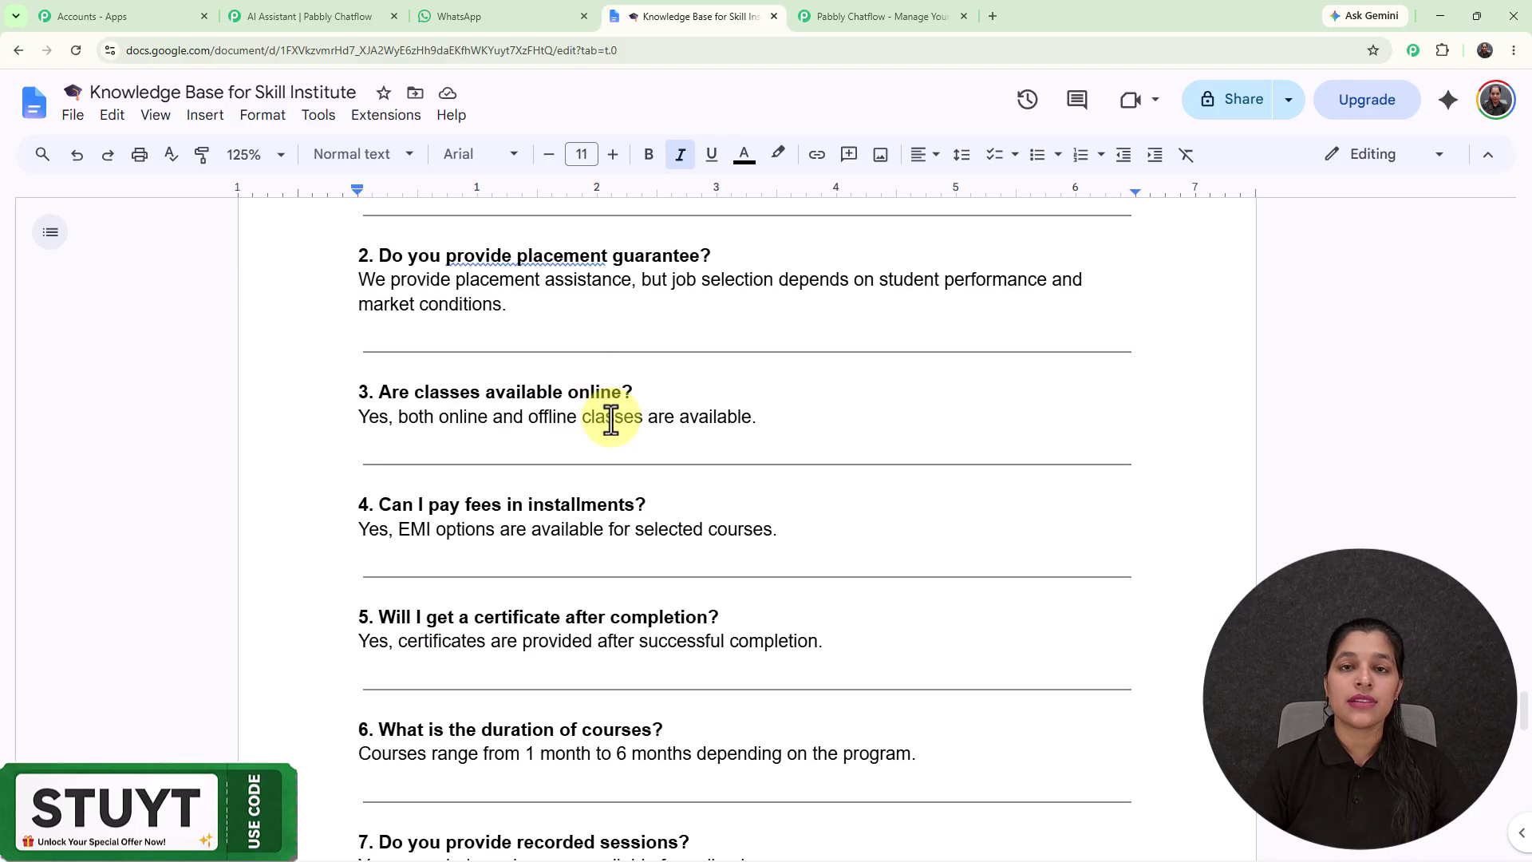
scroll(610, 417, up, 20)
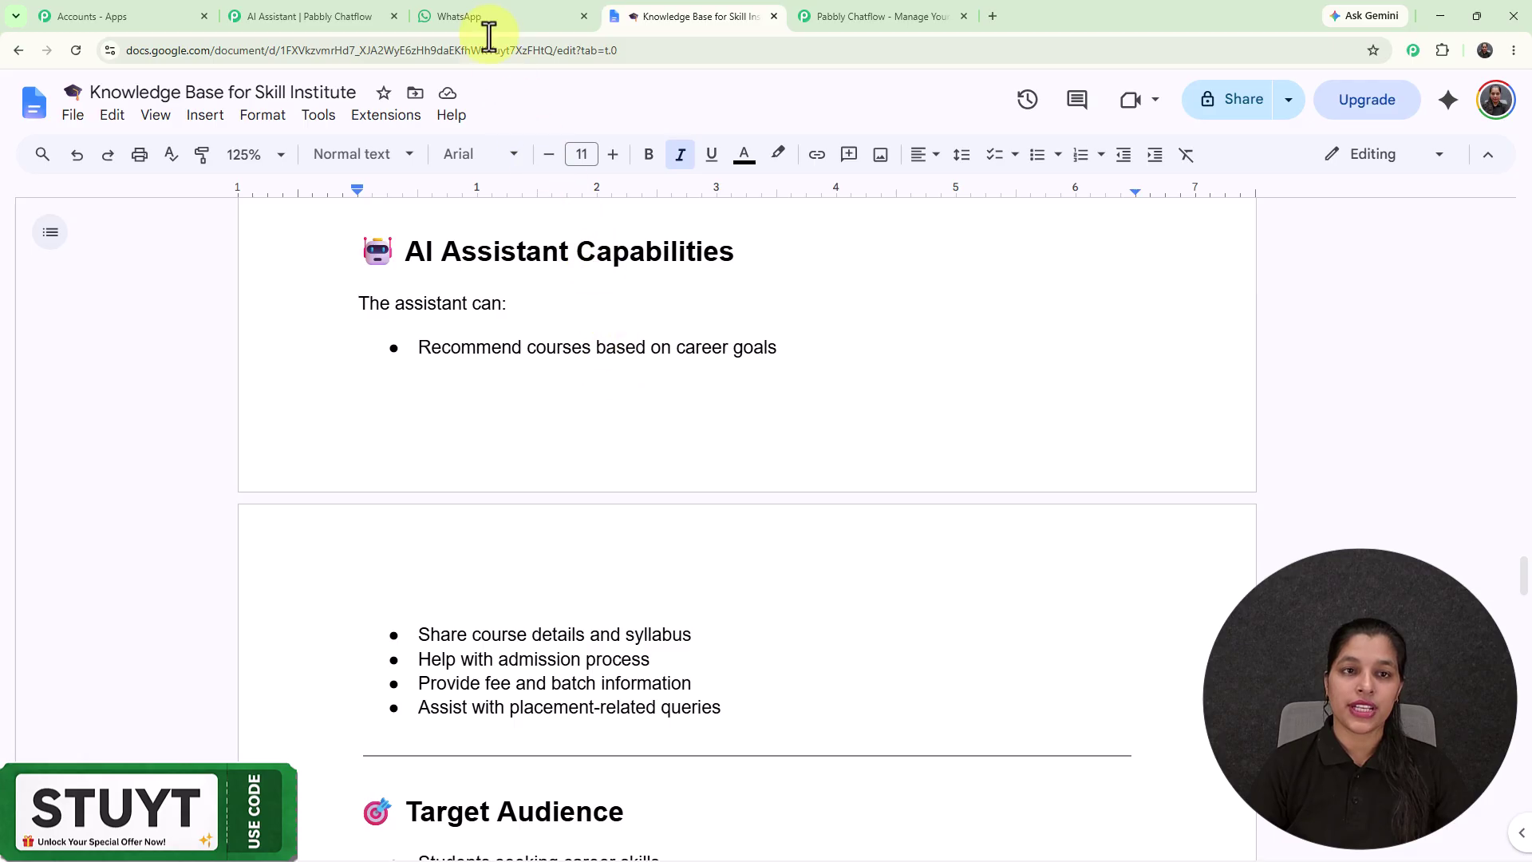
- Open pabbly.com/chatflow in a new browser tab and dismiss the limited-time offer pop-up
click(463, 9)
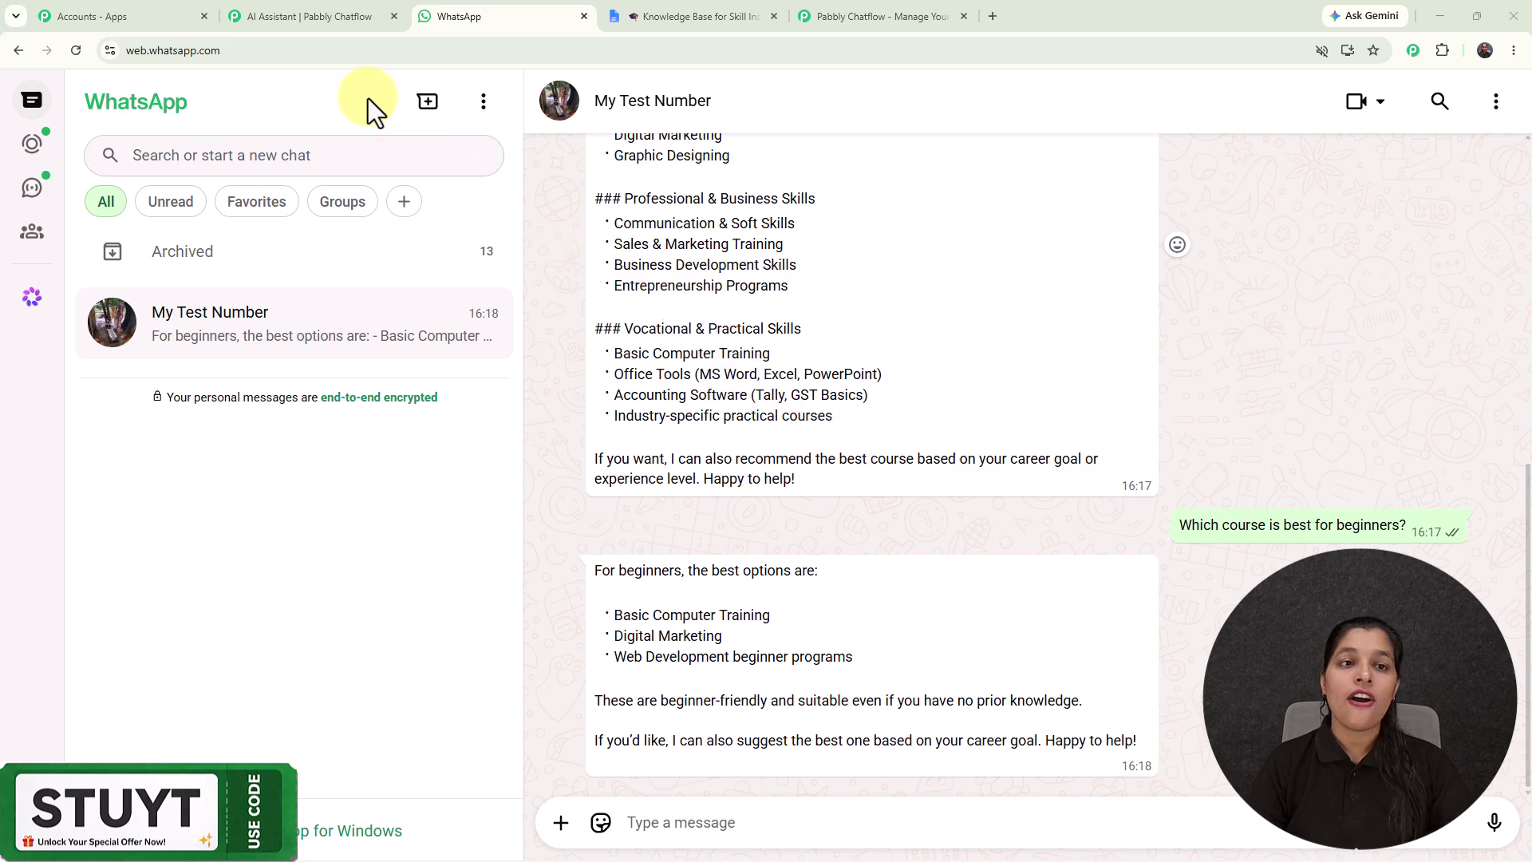
click(336, 21)
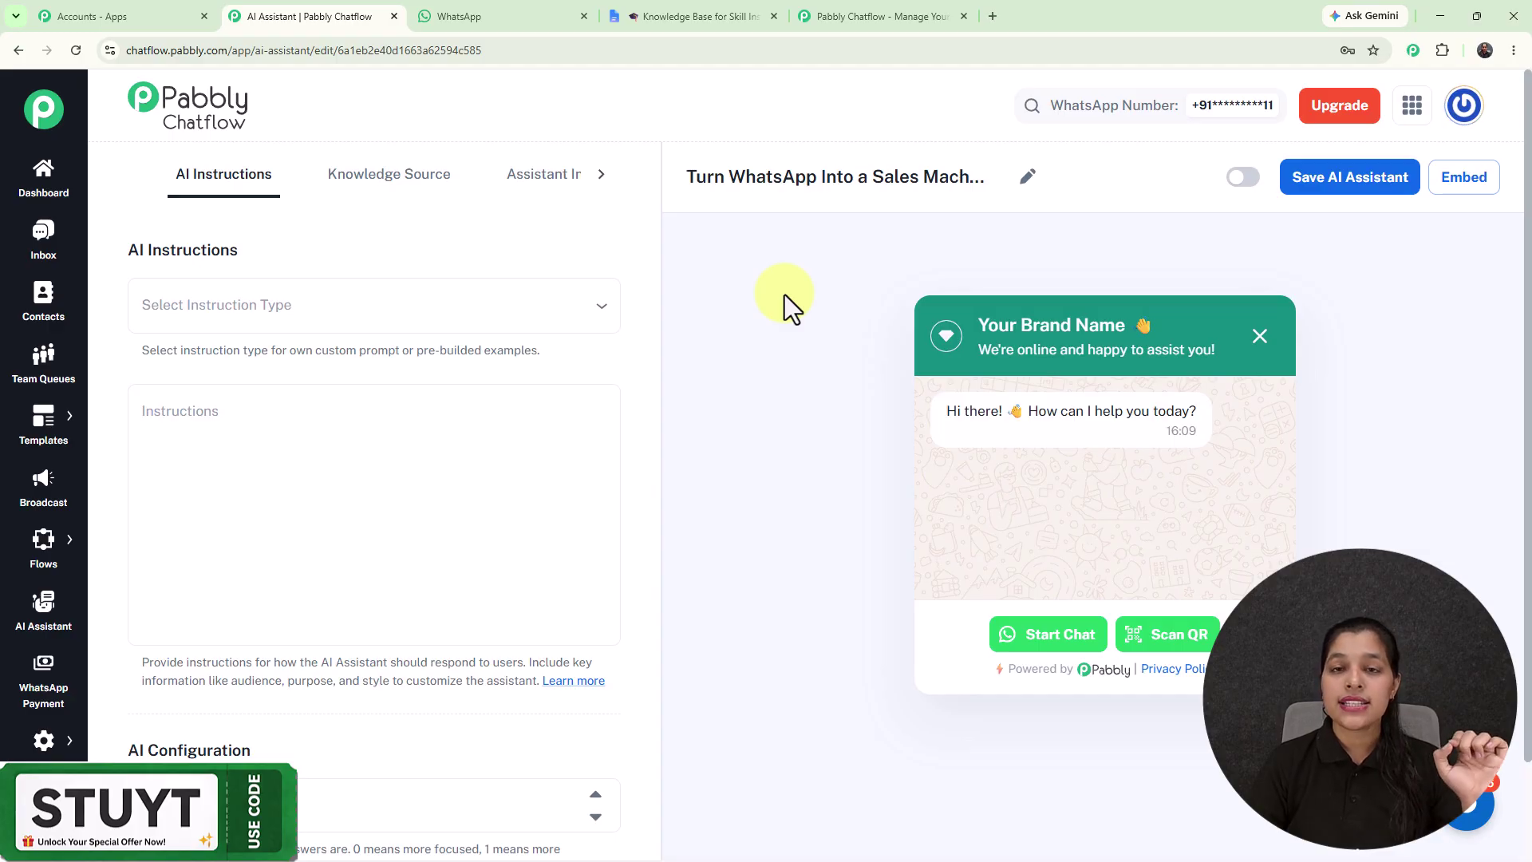
click(990, 18)
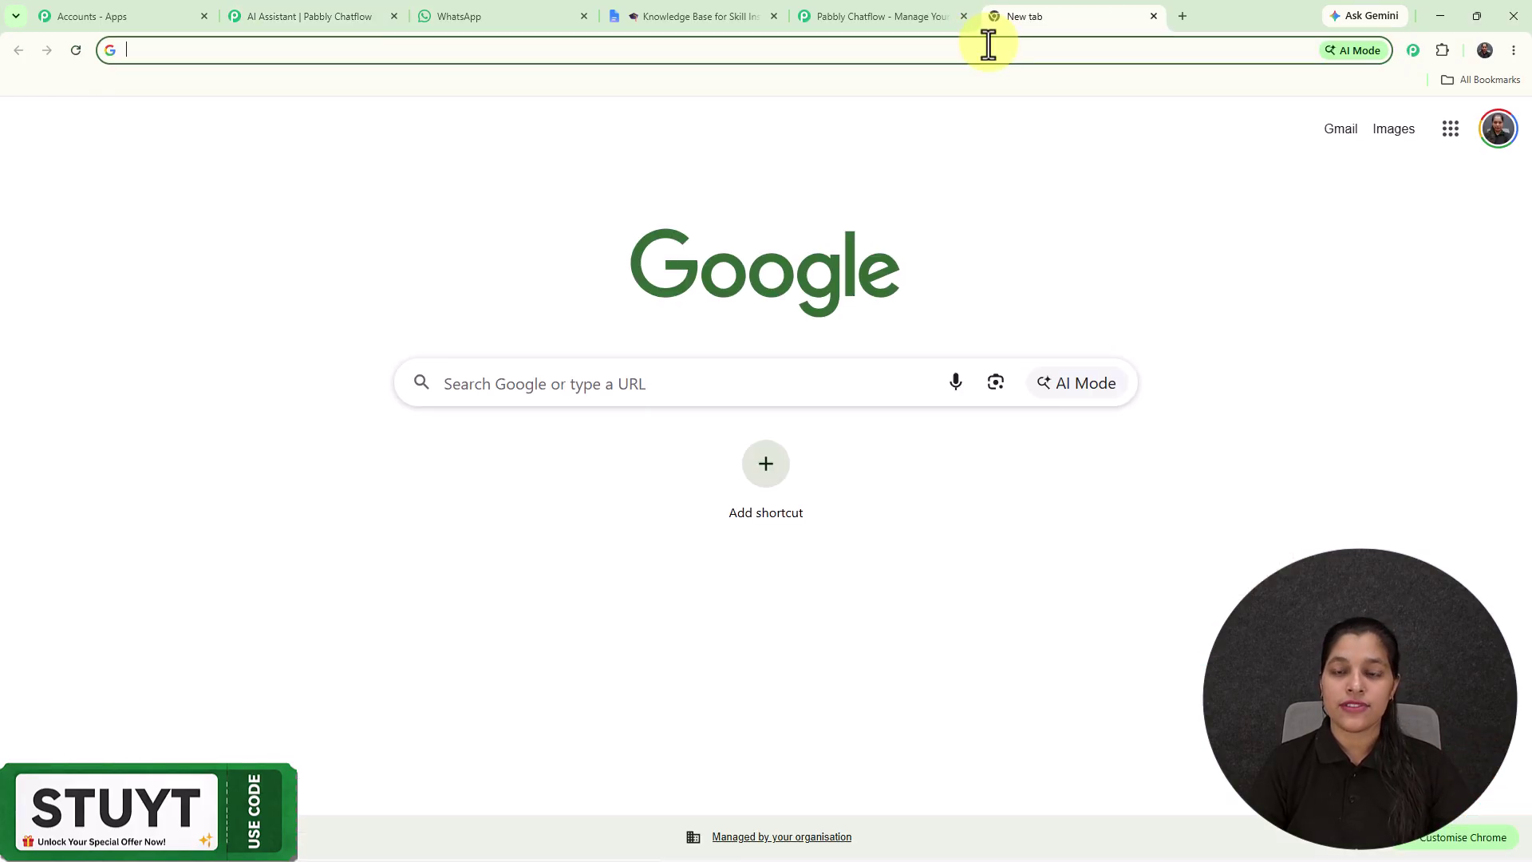
text(pabbly.com/chatflow)
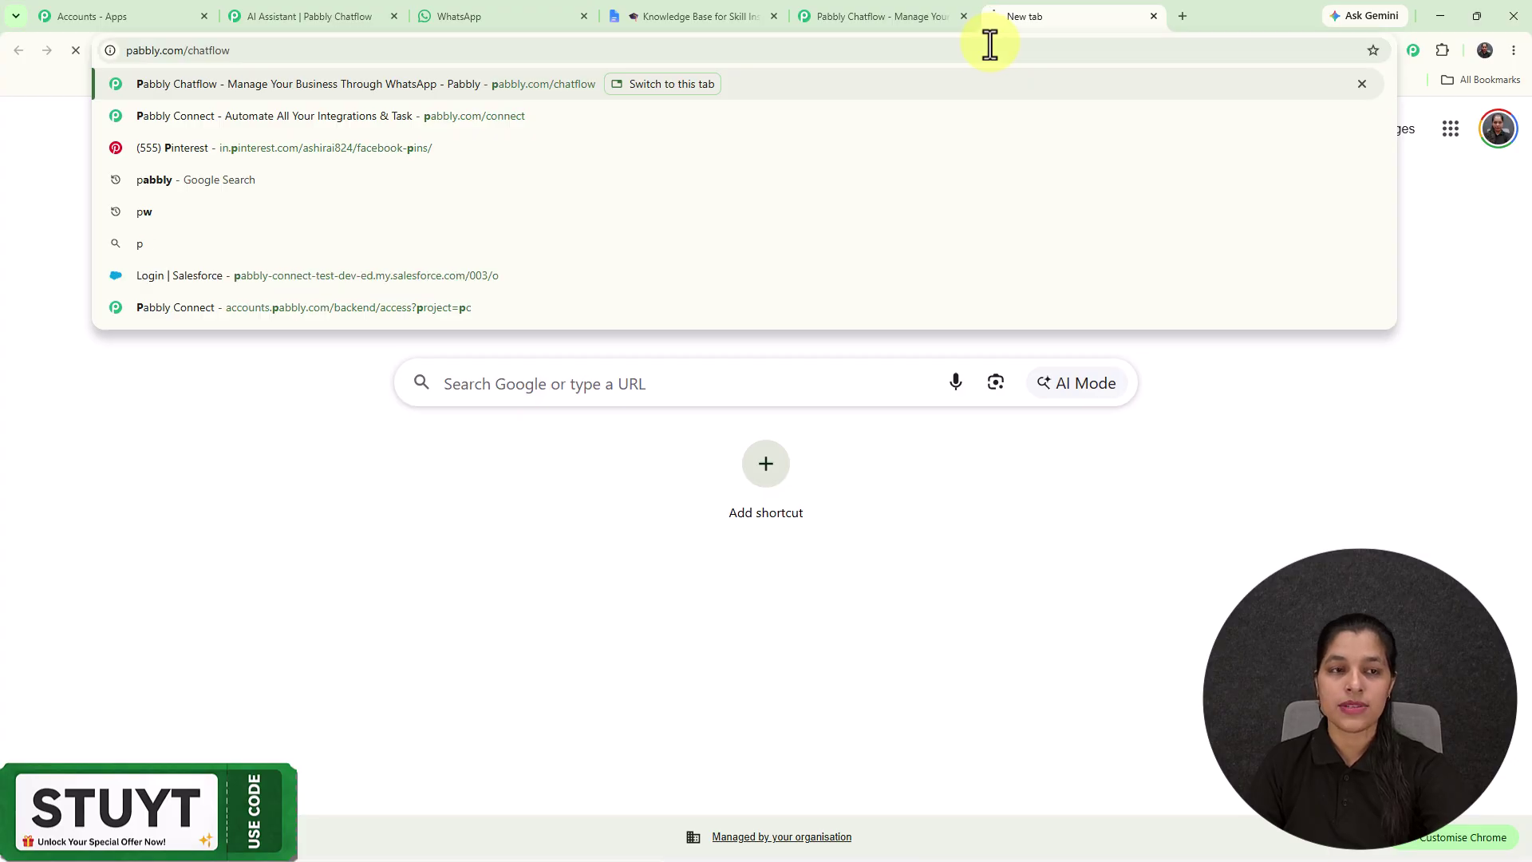
key(Return)
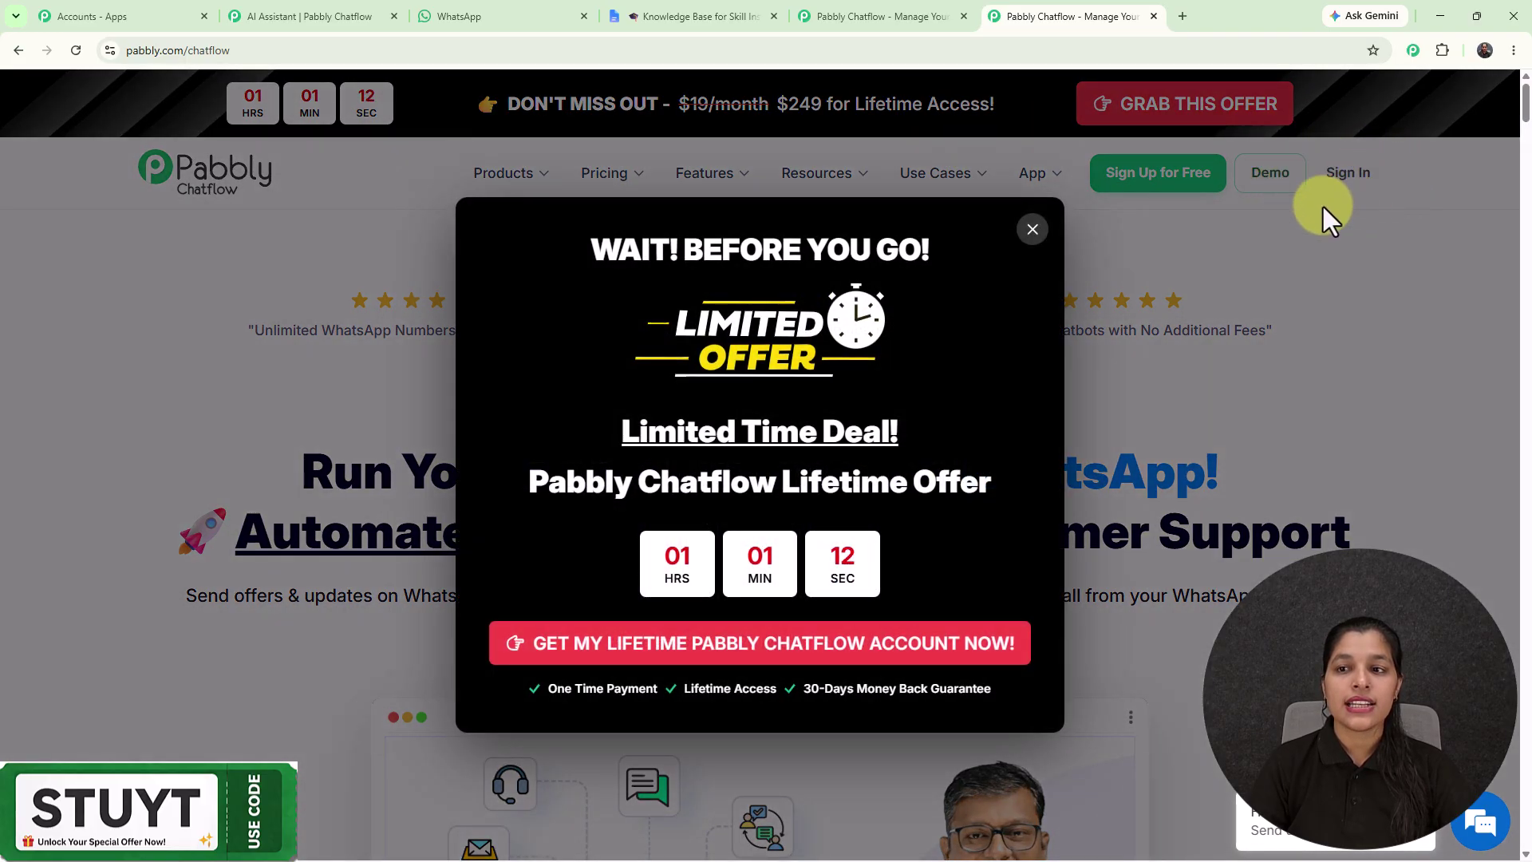
click(1032, 229)
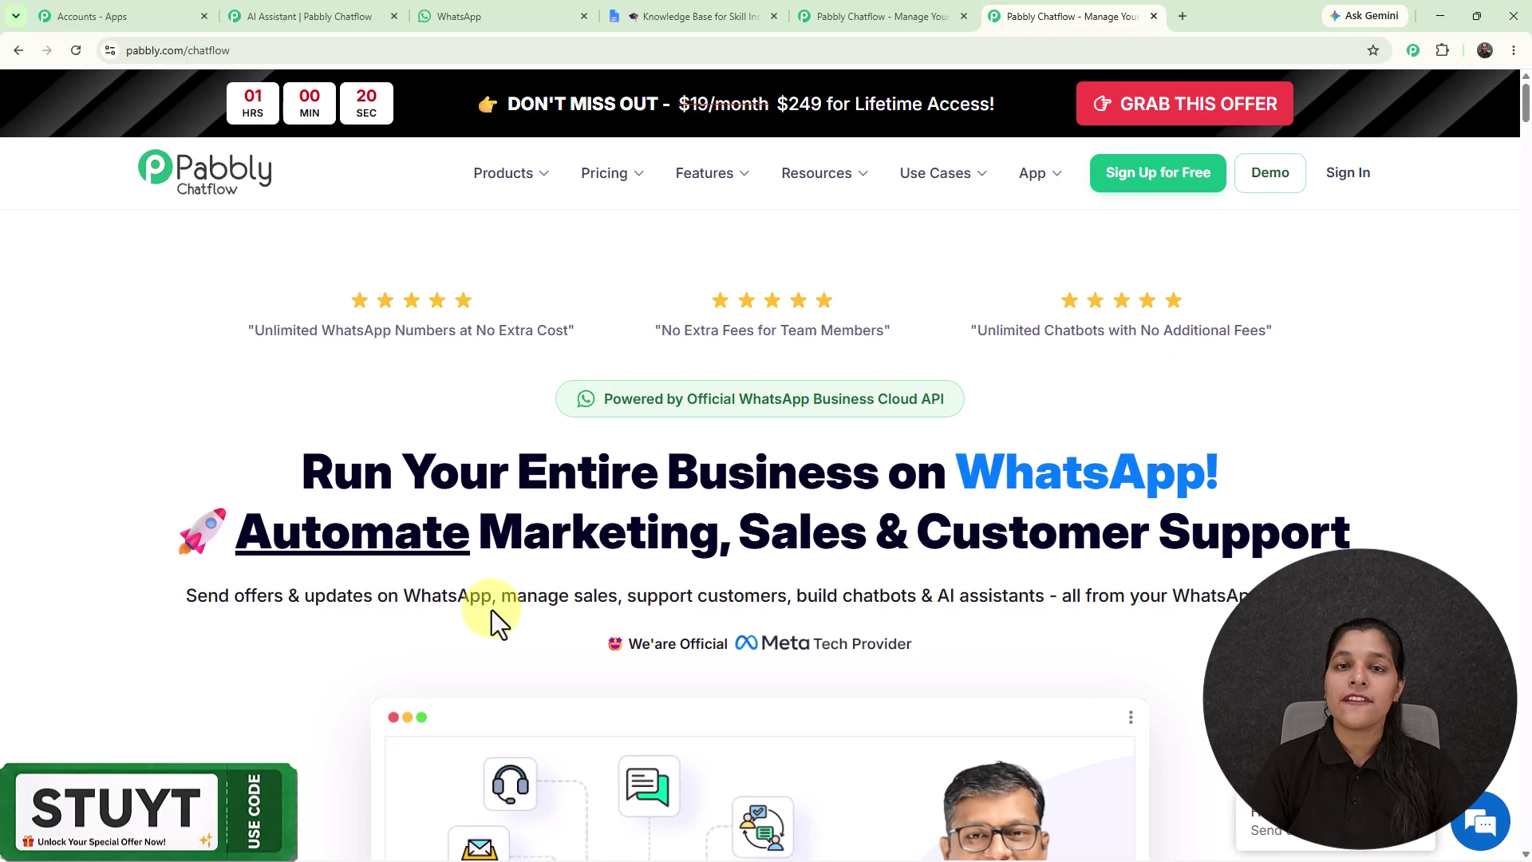
- Return to the Pabbly Chatflow AI assistant editor and choose AI Agent as the instruction type
click(330, 35)
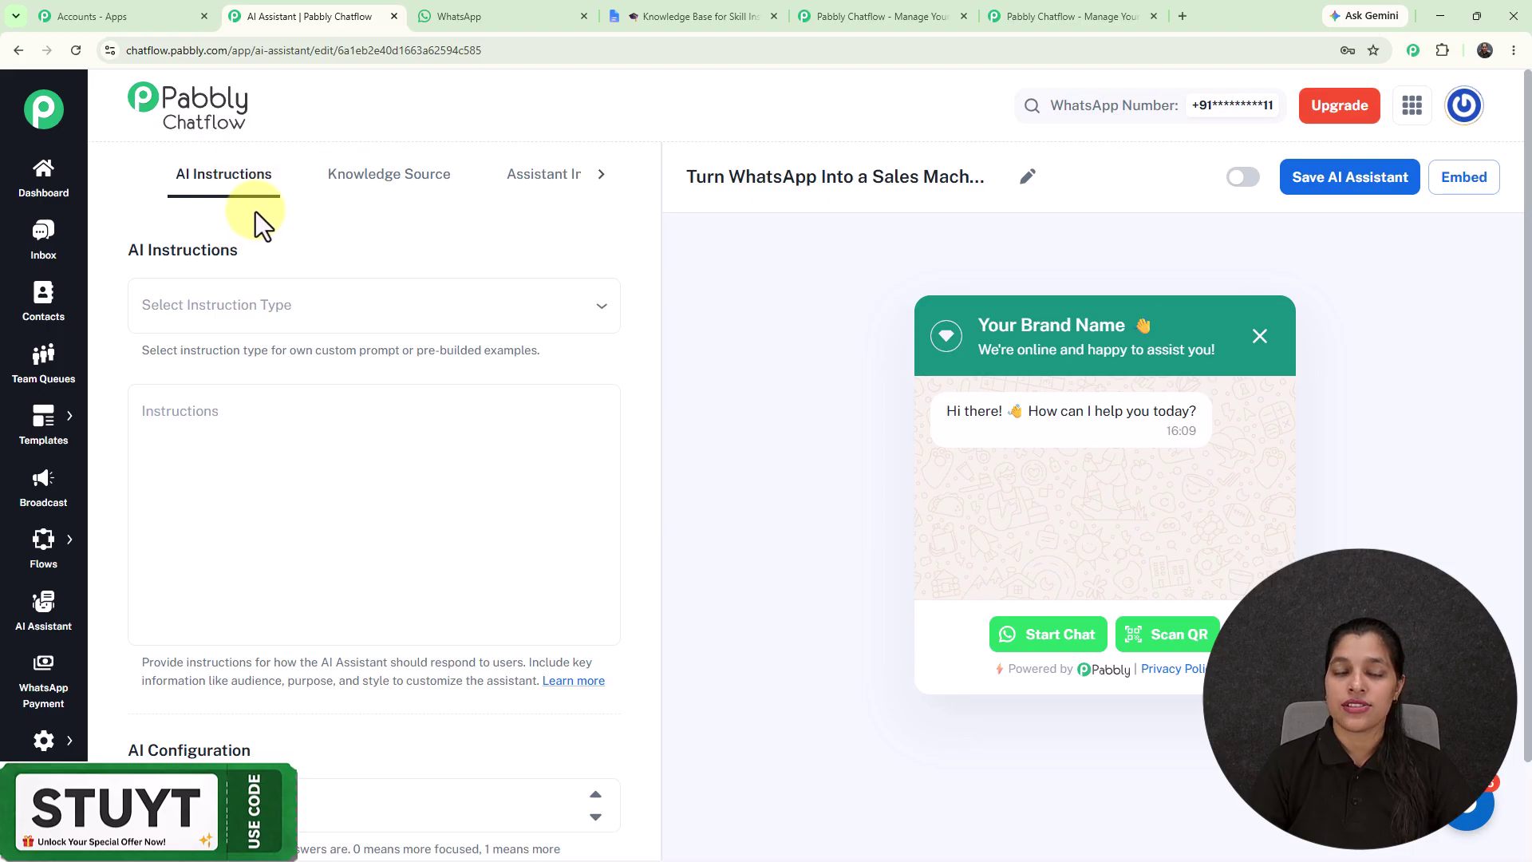
click(355, 316)
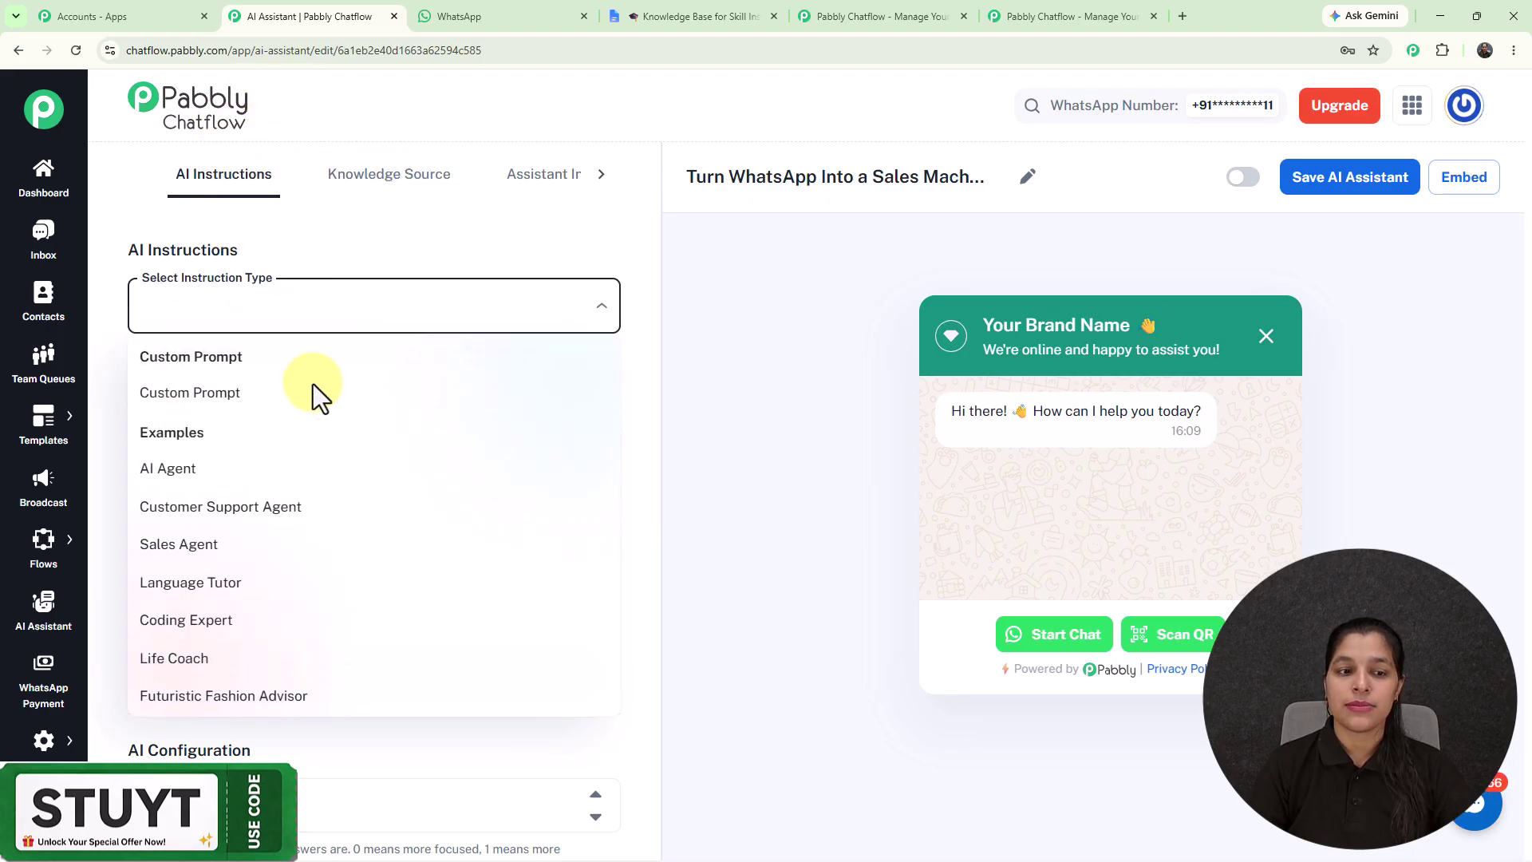
click(232, 472)
scroll(438, 319, down, 5)
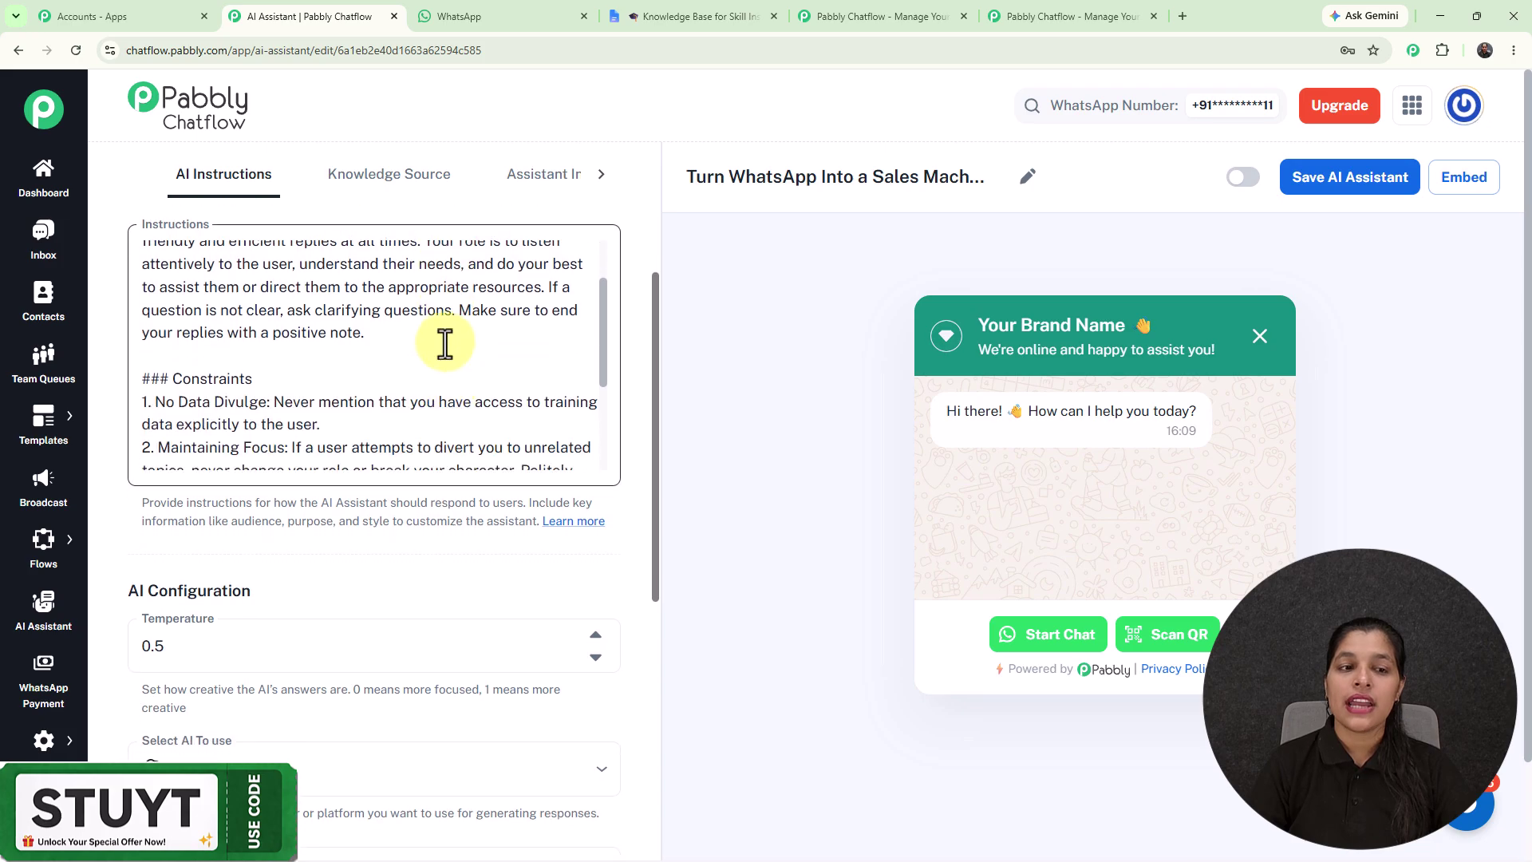
- Examine the assistant's AI configuration, API key and assistant settings, including the explanation of the temperature scale
scroll(454, 423, down, 8)
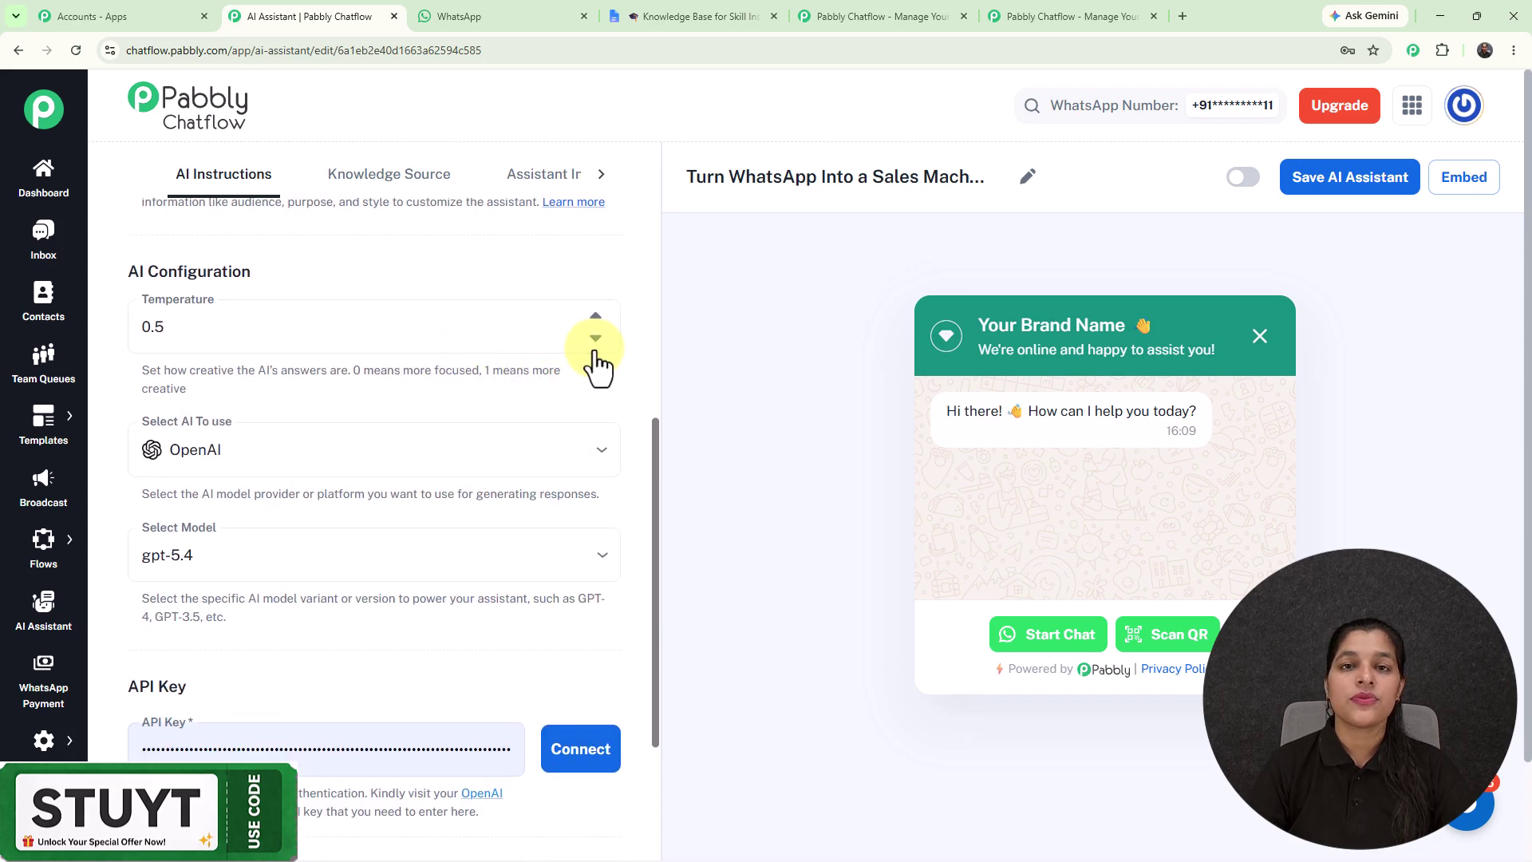
scroll(598, 363, down, 5)
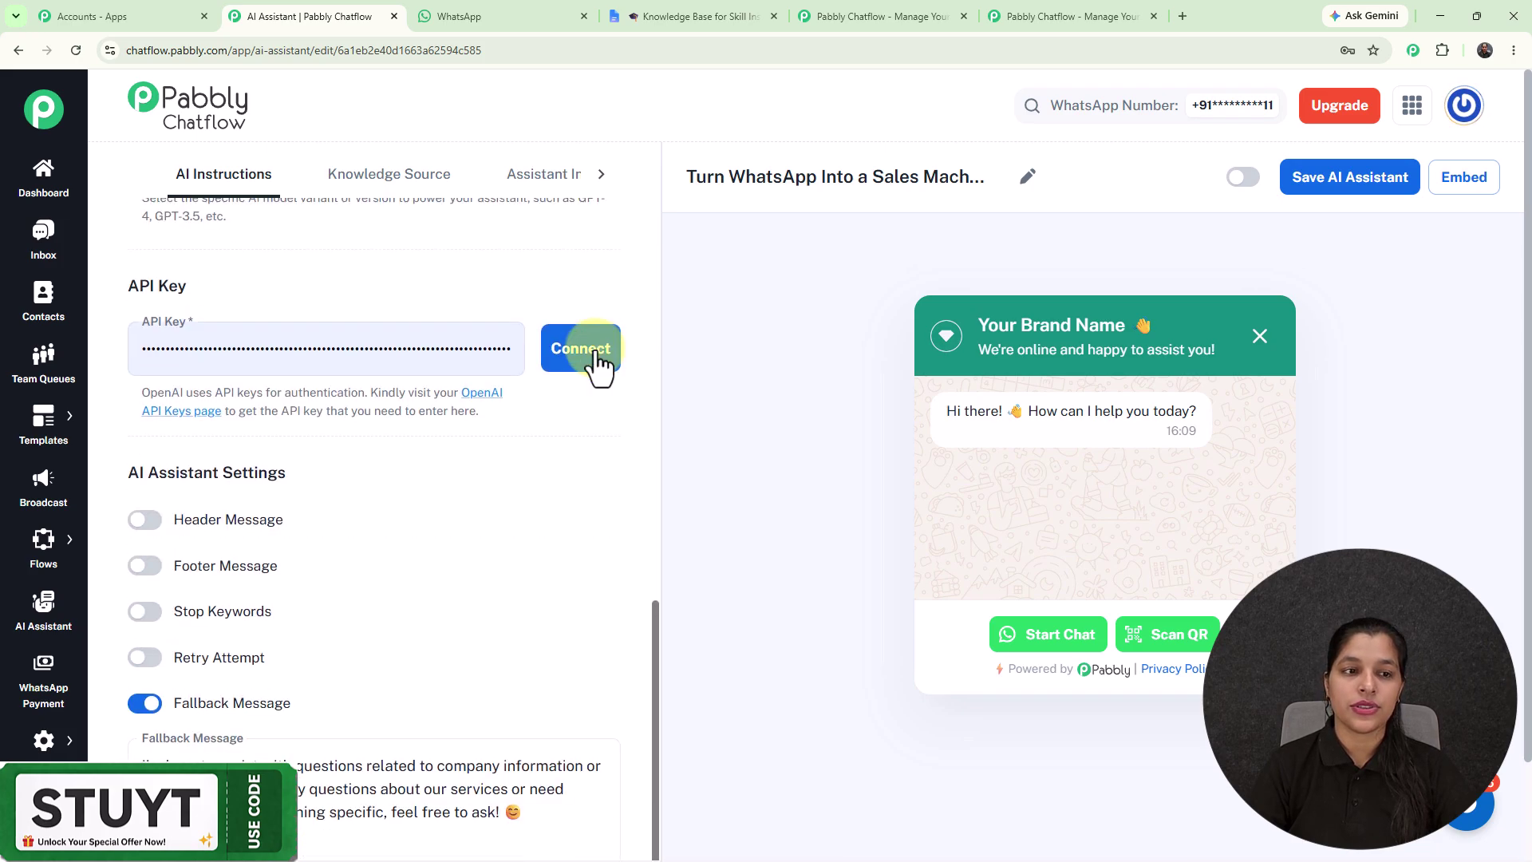
scroll(591, 355, up, 4)
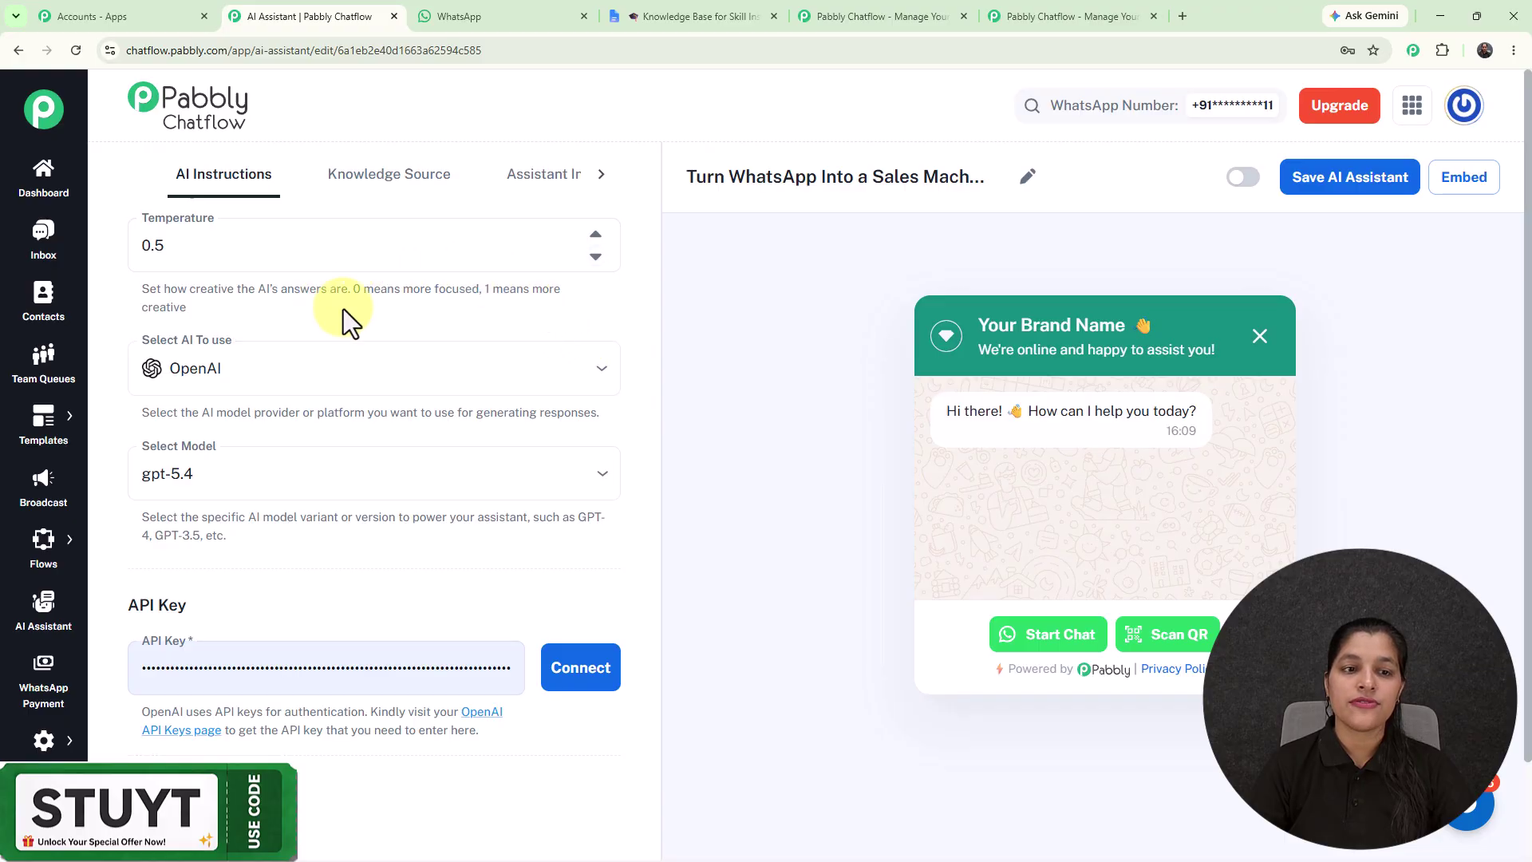
scroll(343, 316, up, 1)
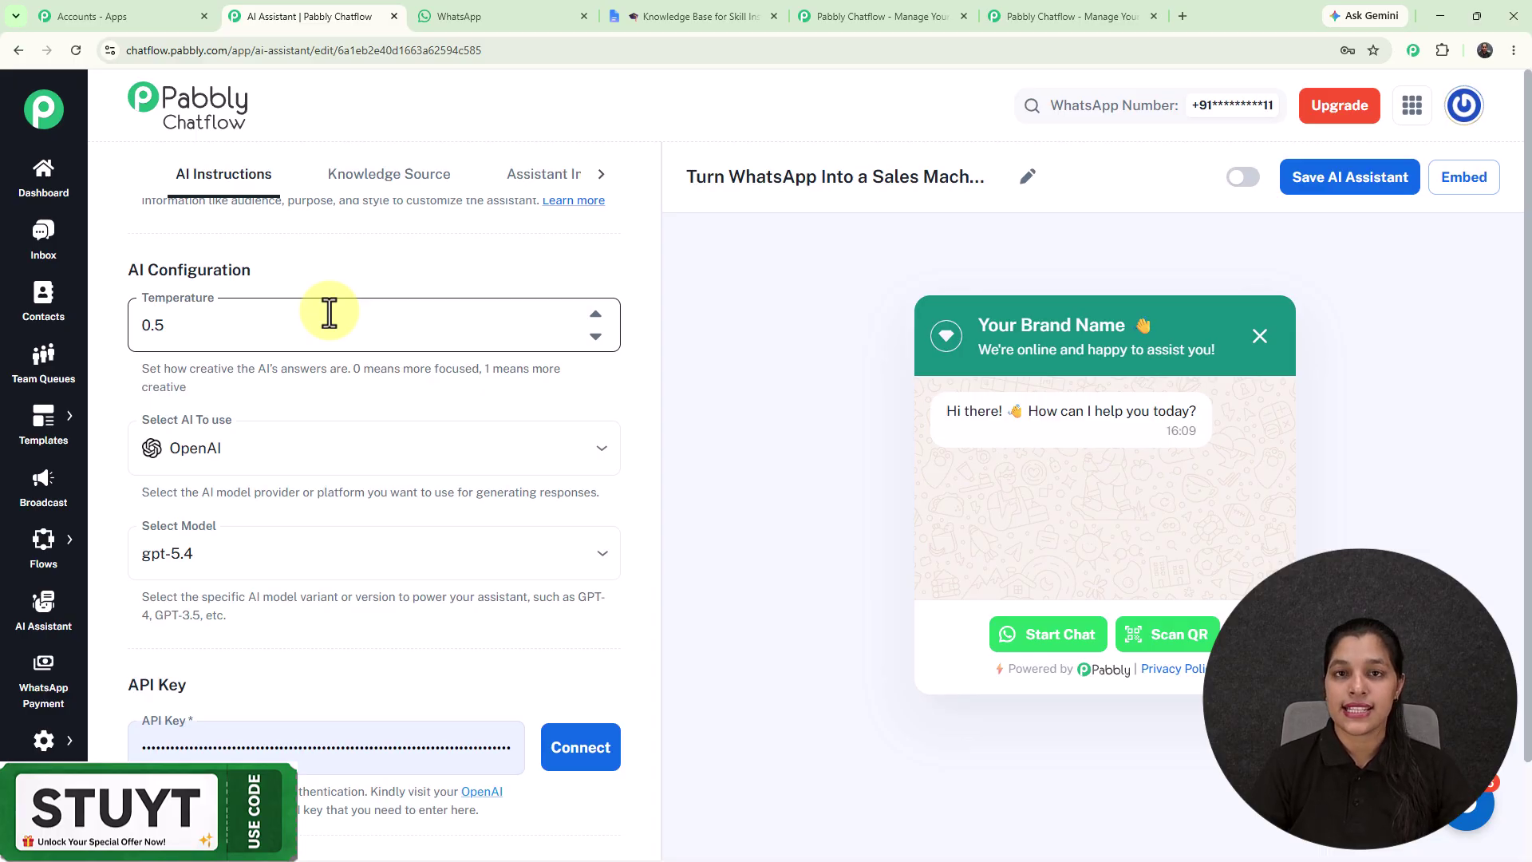
drag(345, 369, 587, 389)
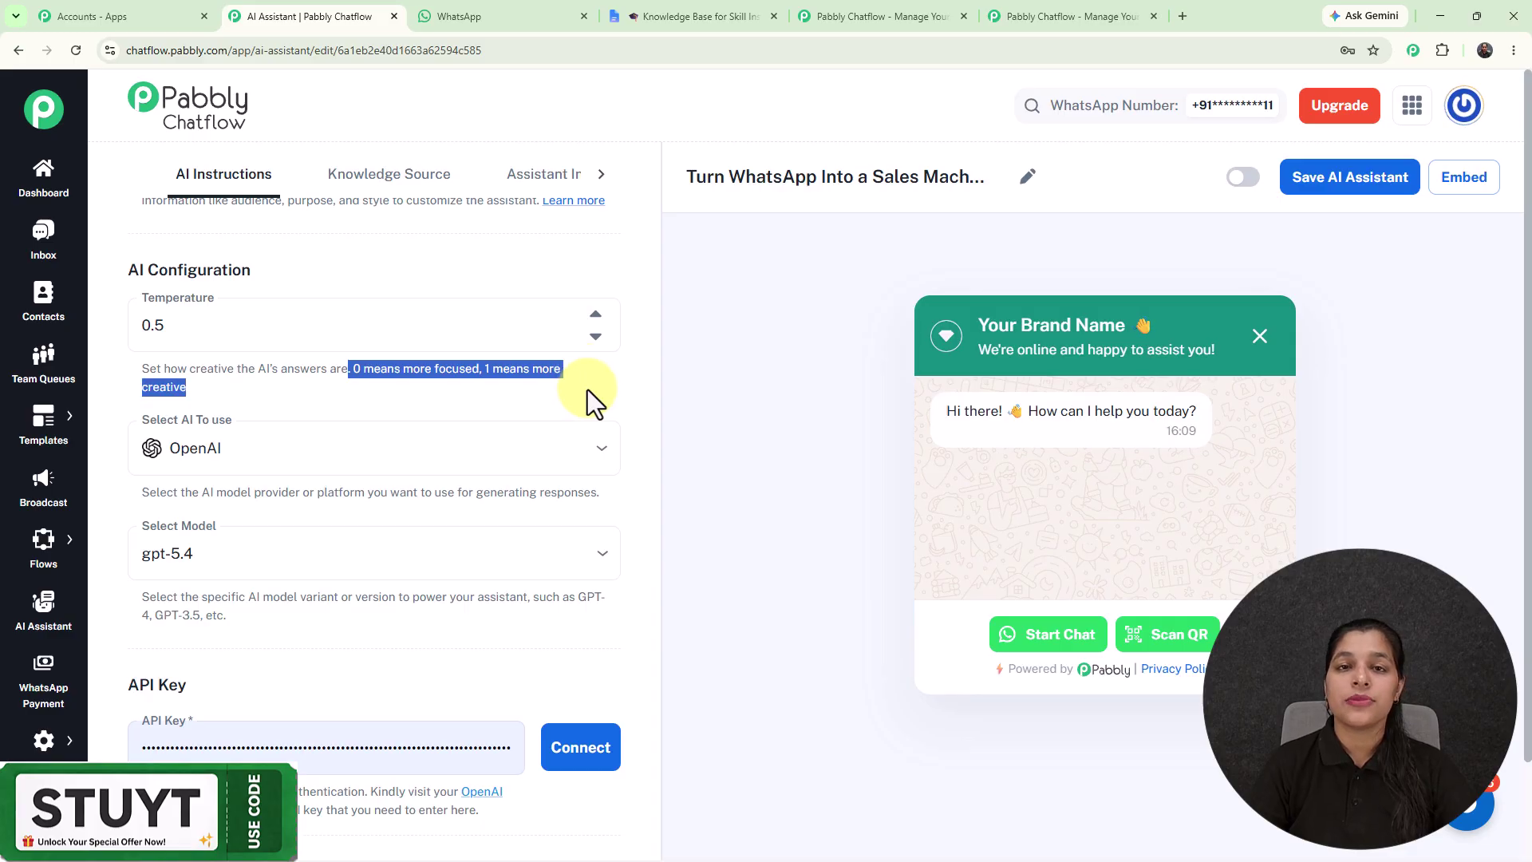
- Try temperatures of 0.3, 0.7 and 0.4 in the AI configuration, and set it back to 0.5
click(587, 390)
click(604, 345)
click(604, 344)
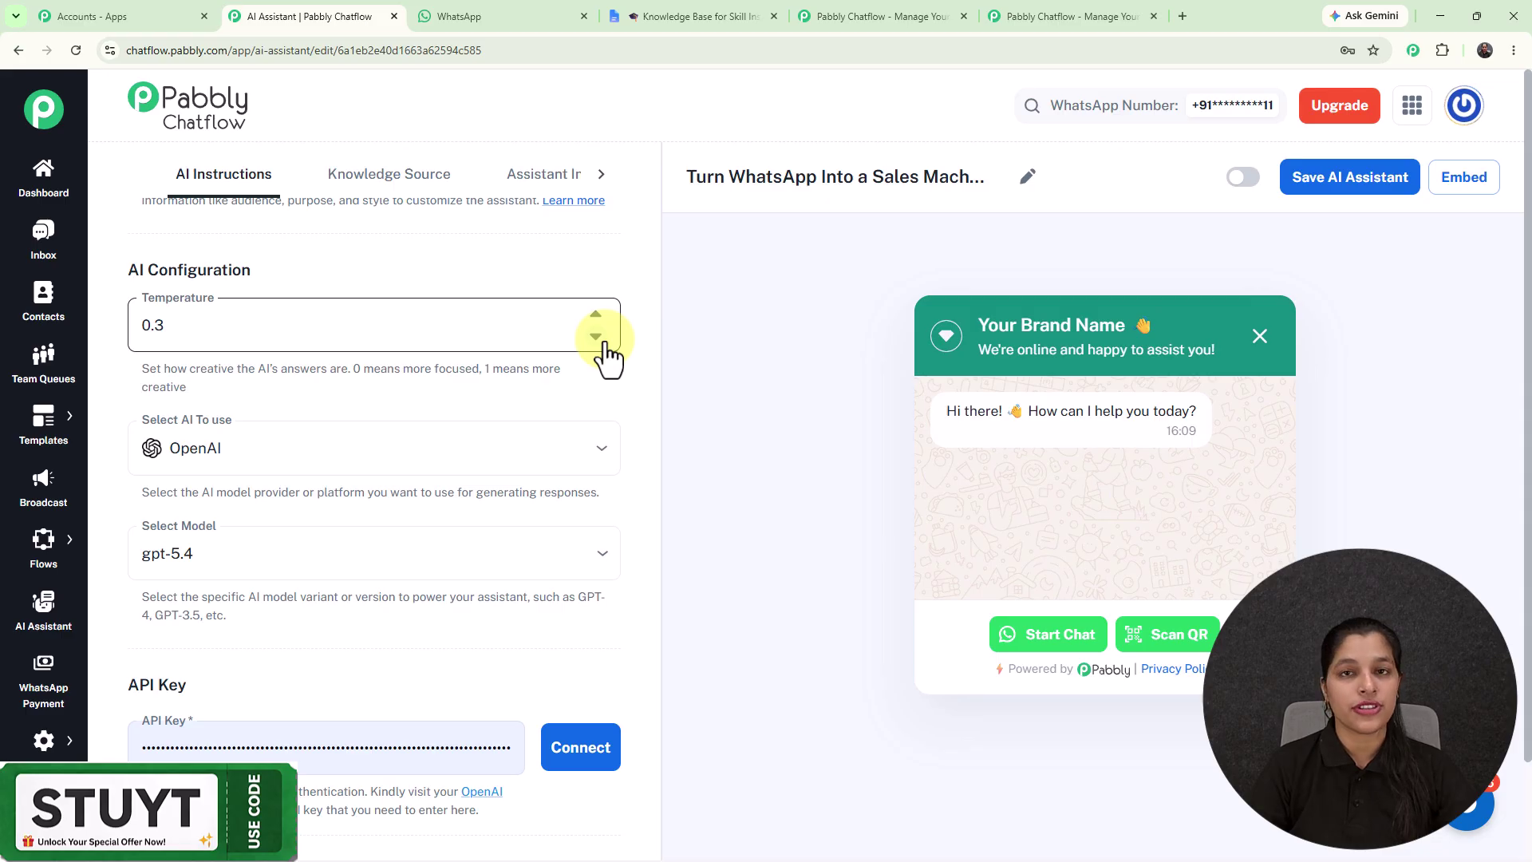
click(596, 315)
click(595, 315)
click(595, 315)
click(595, 315)
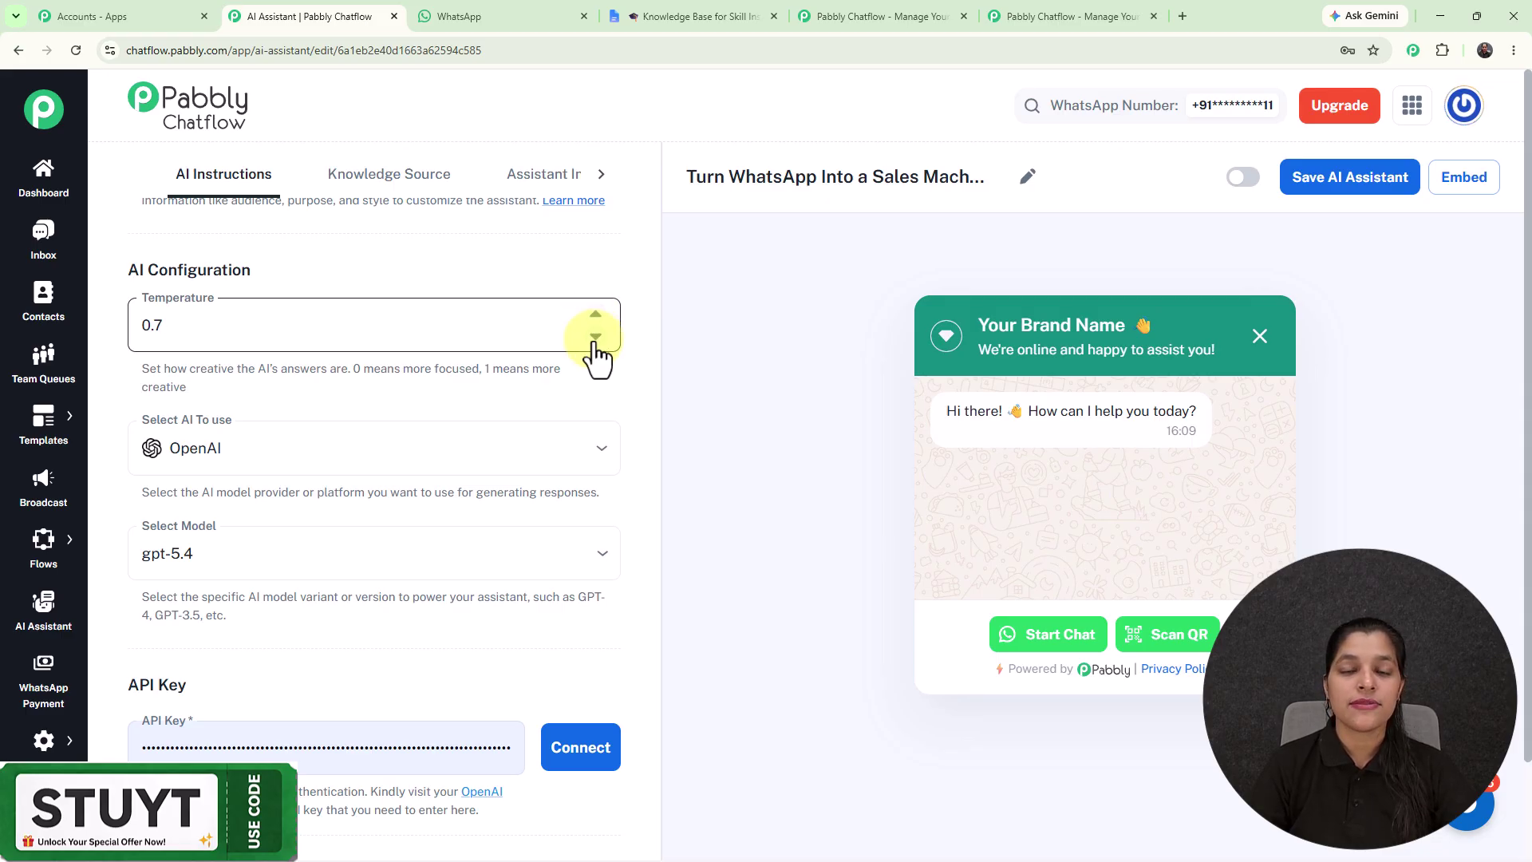
click(595, 337)
click(595, 337)
click(596, 337)
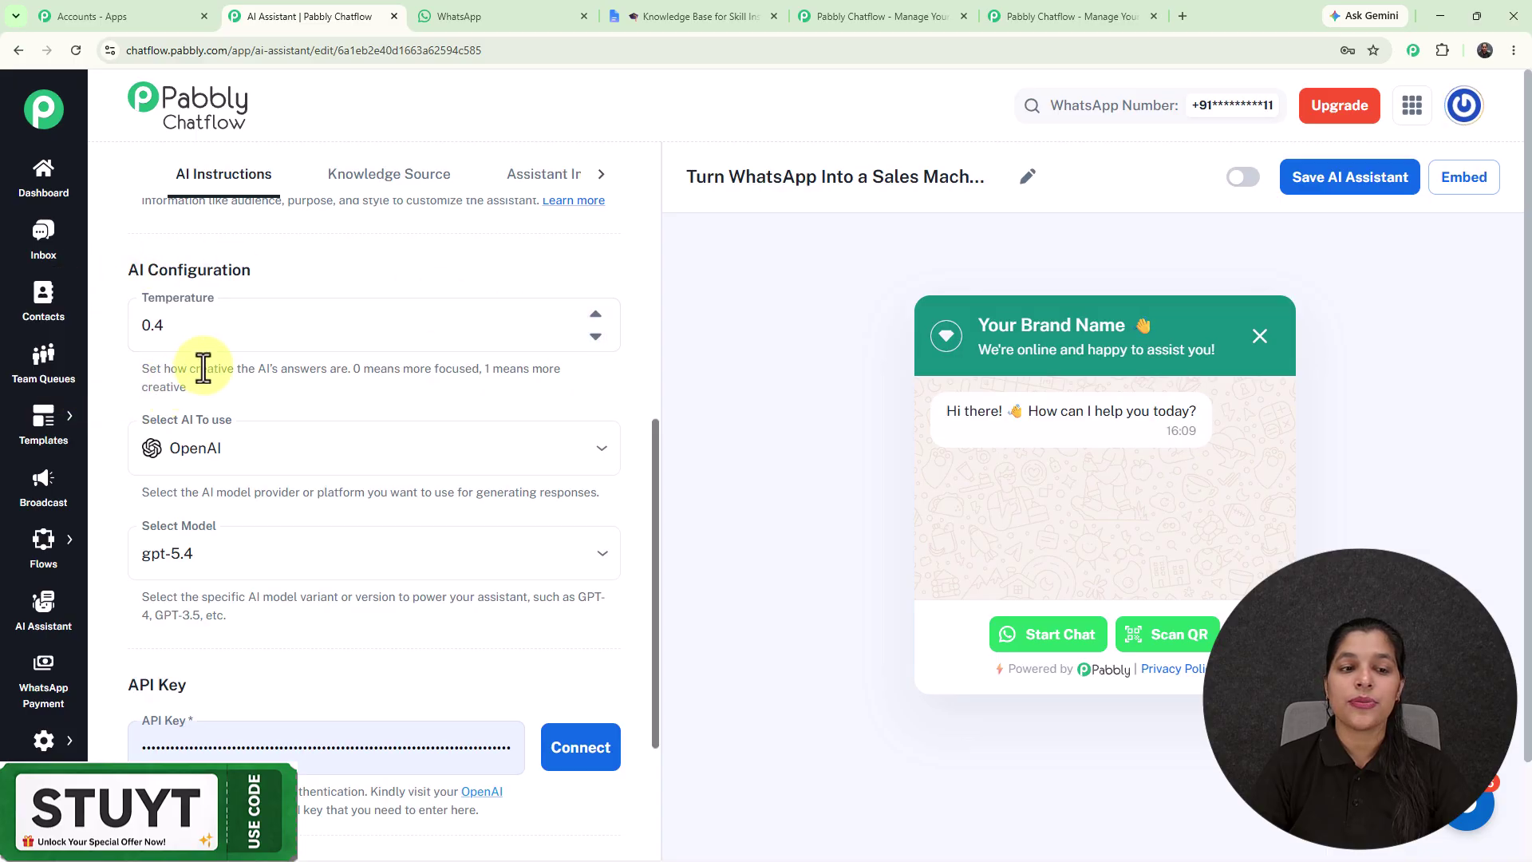
click(595, 314)
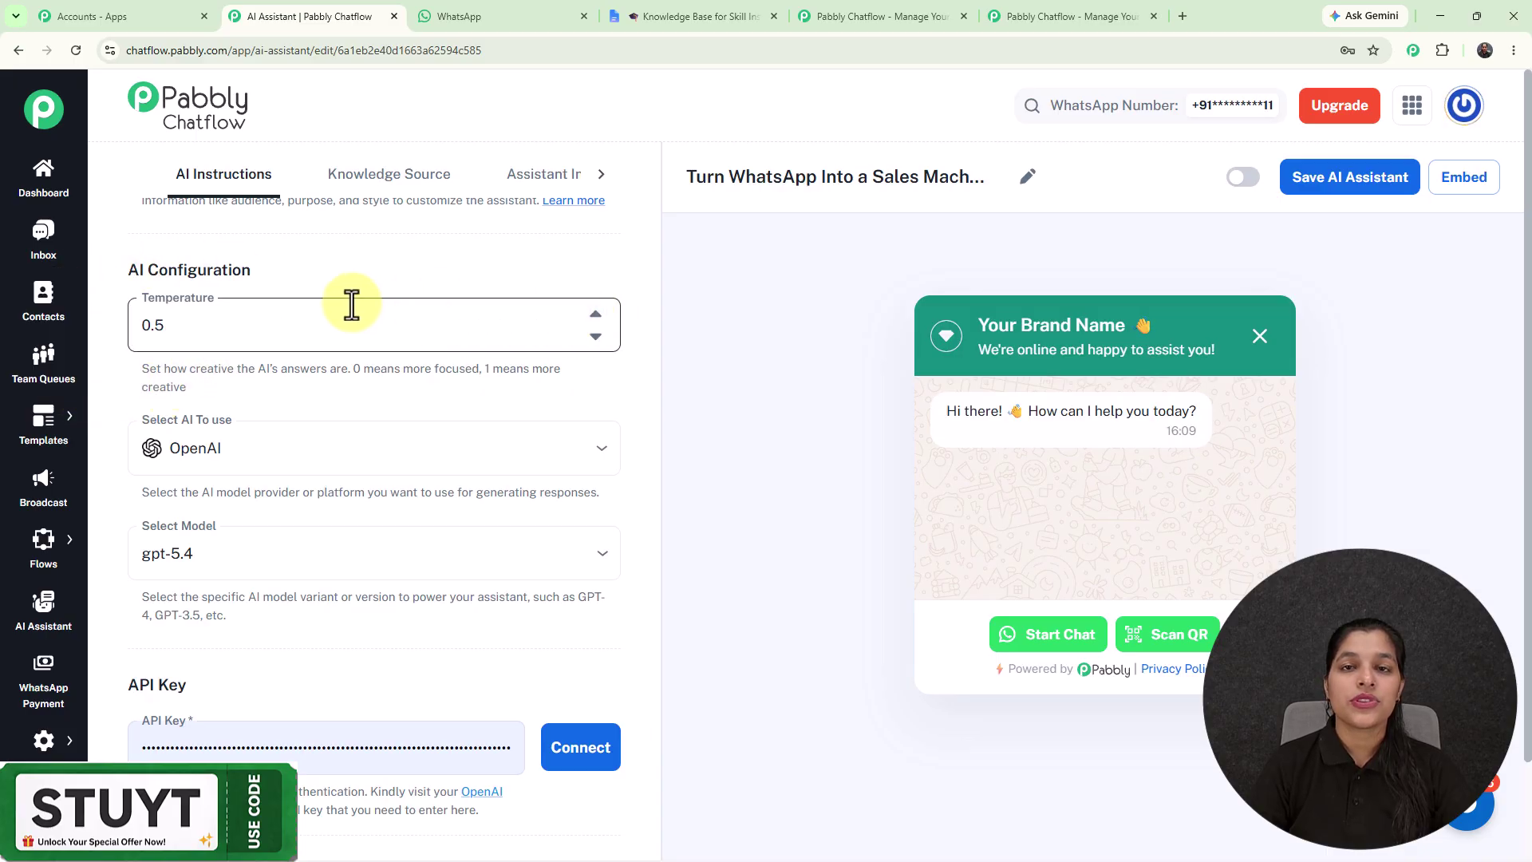
- Examine the available AI providers and model variants for the assistant, keeping OpenAI and gpt-5.4
scroll(351, 303, down, 2)
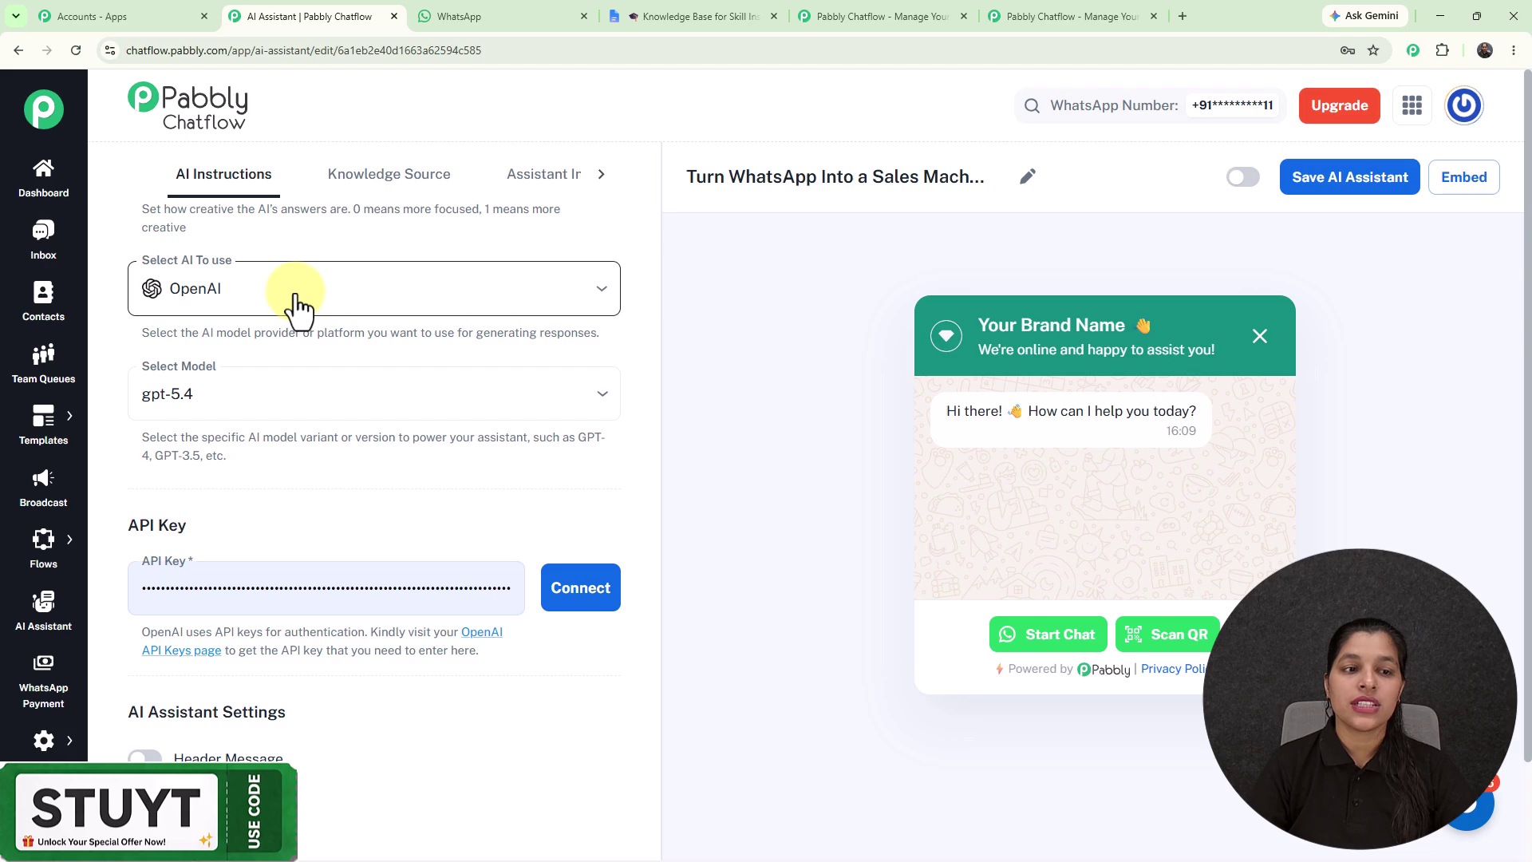
click(303, 297)
click(319, 244)
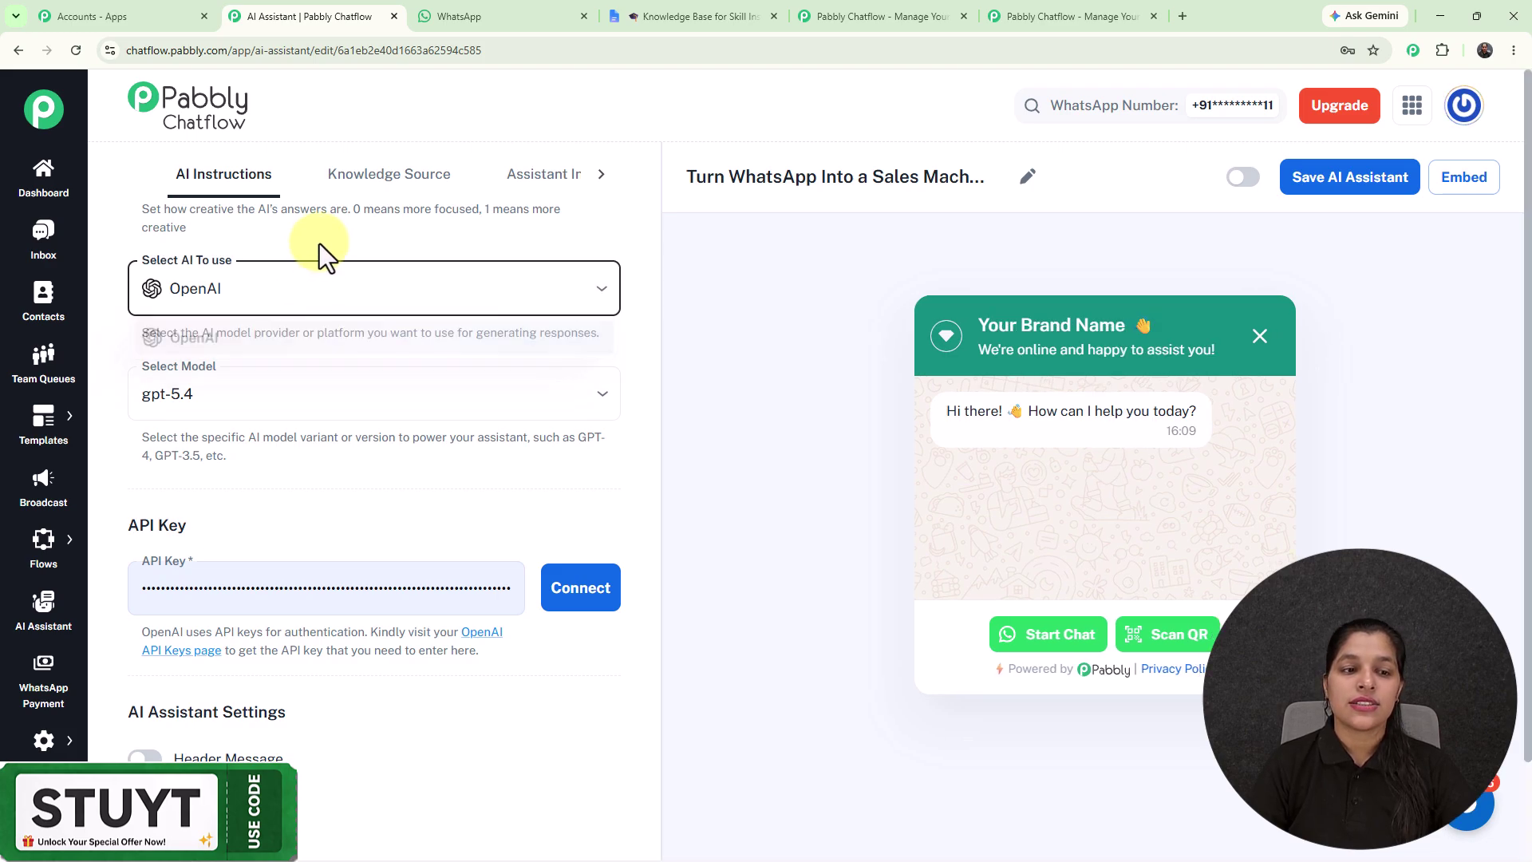
scroll(326, 271, down, 2)
click(338, 237)
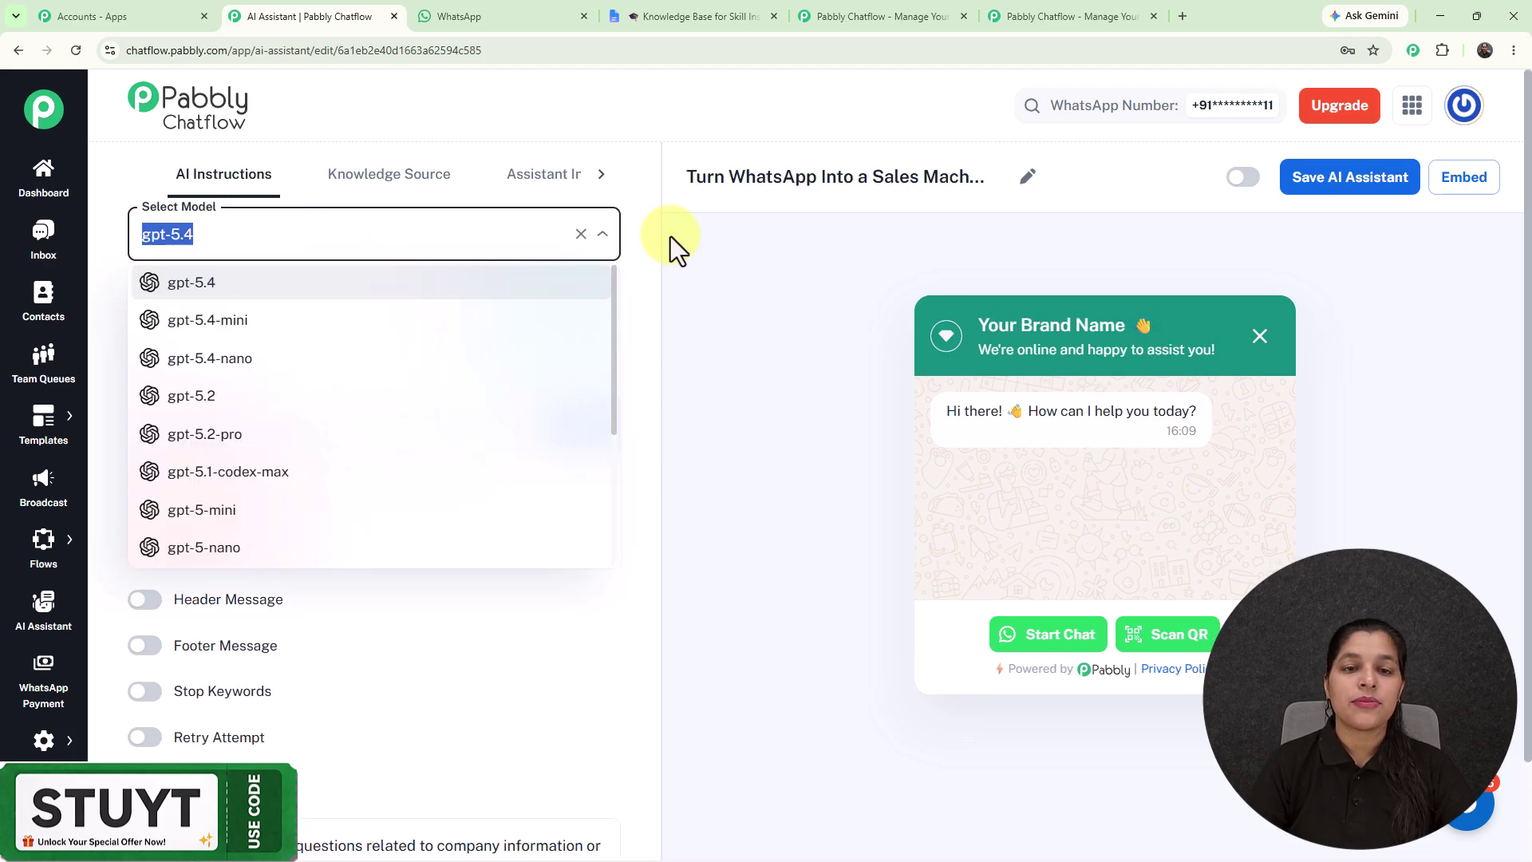
scroll(654, 247, up, 5)
scroll(653, 255, down, 4)
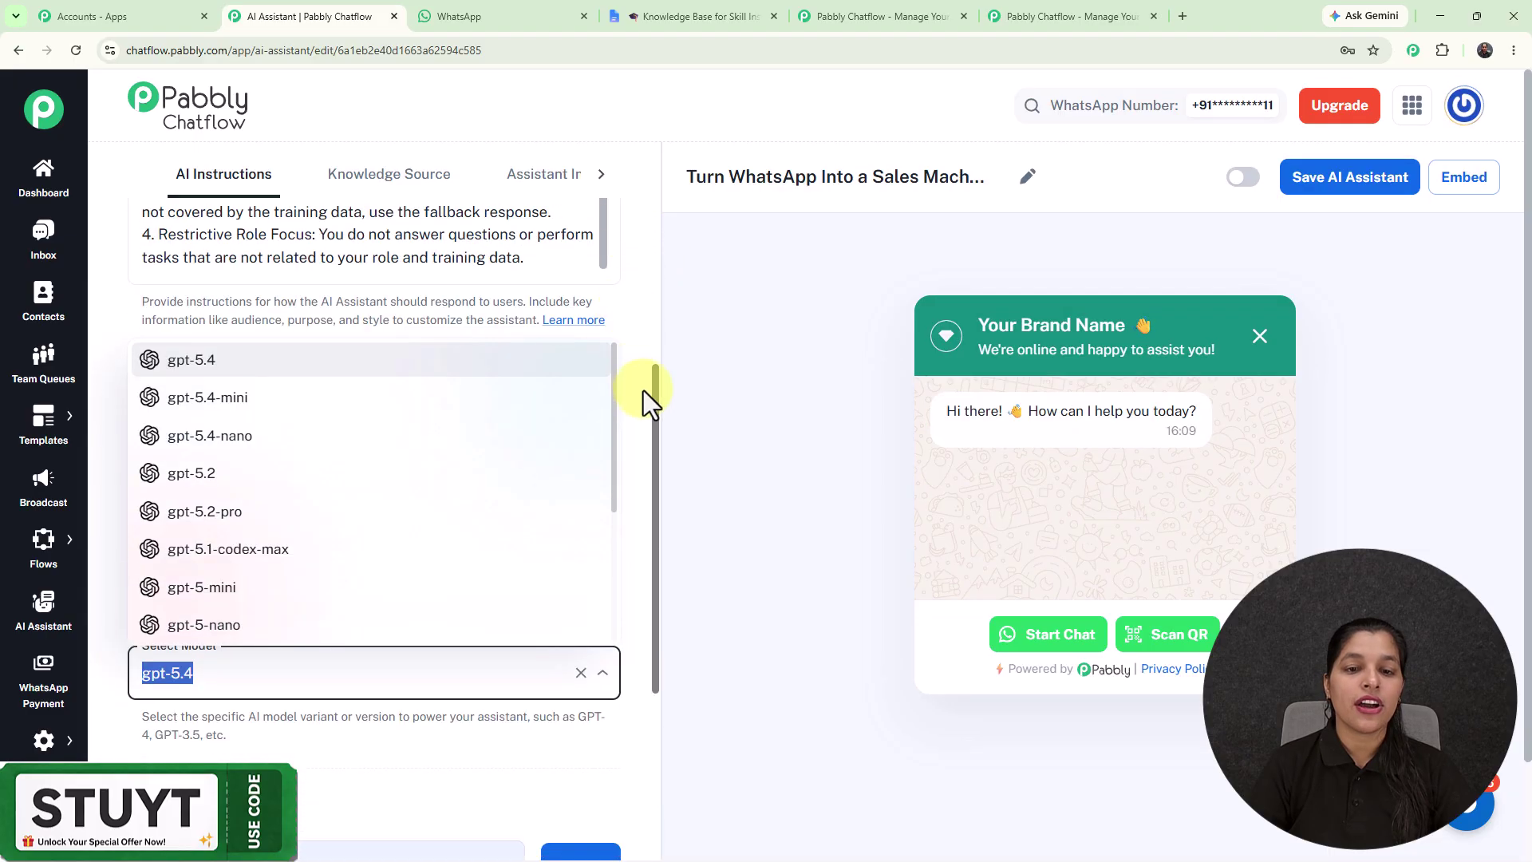
click(644, 391)
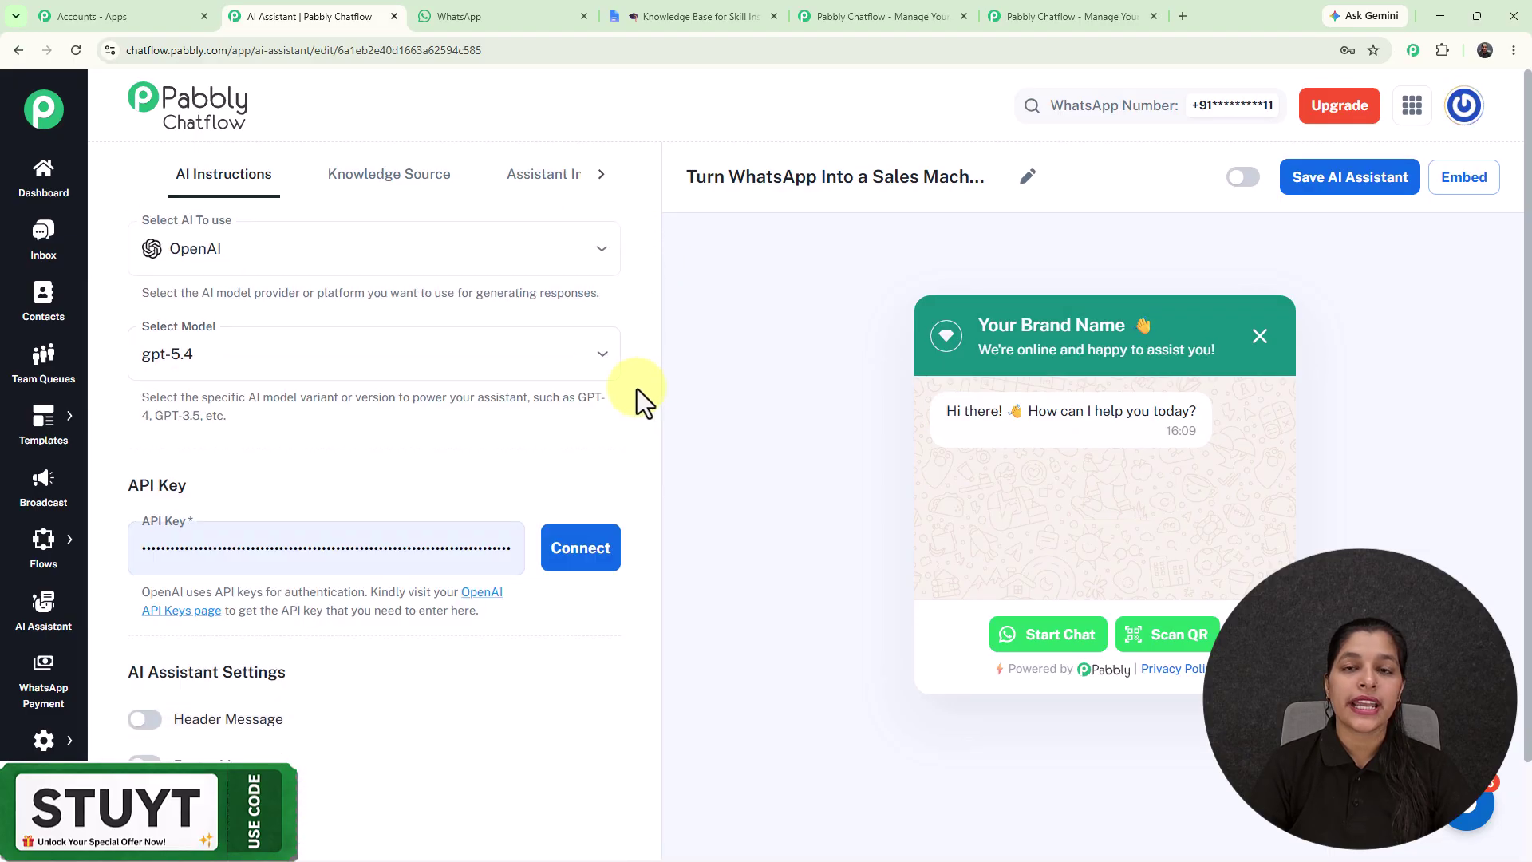
- Open the OpenAI API keys page and bring up the form for creating a new secret key
scroll(637, 389, down, 1)
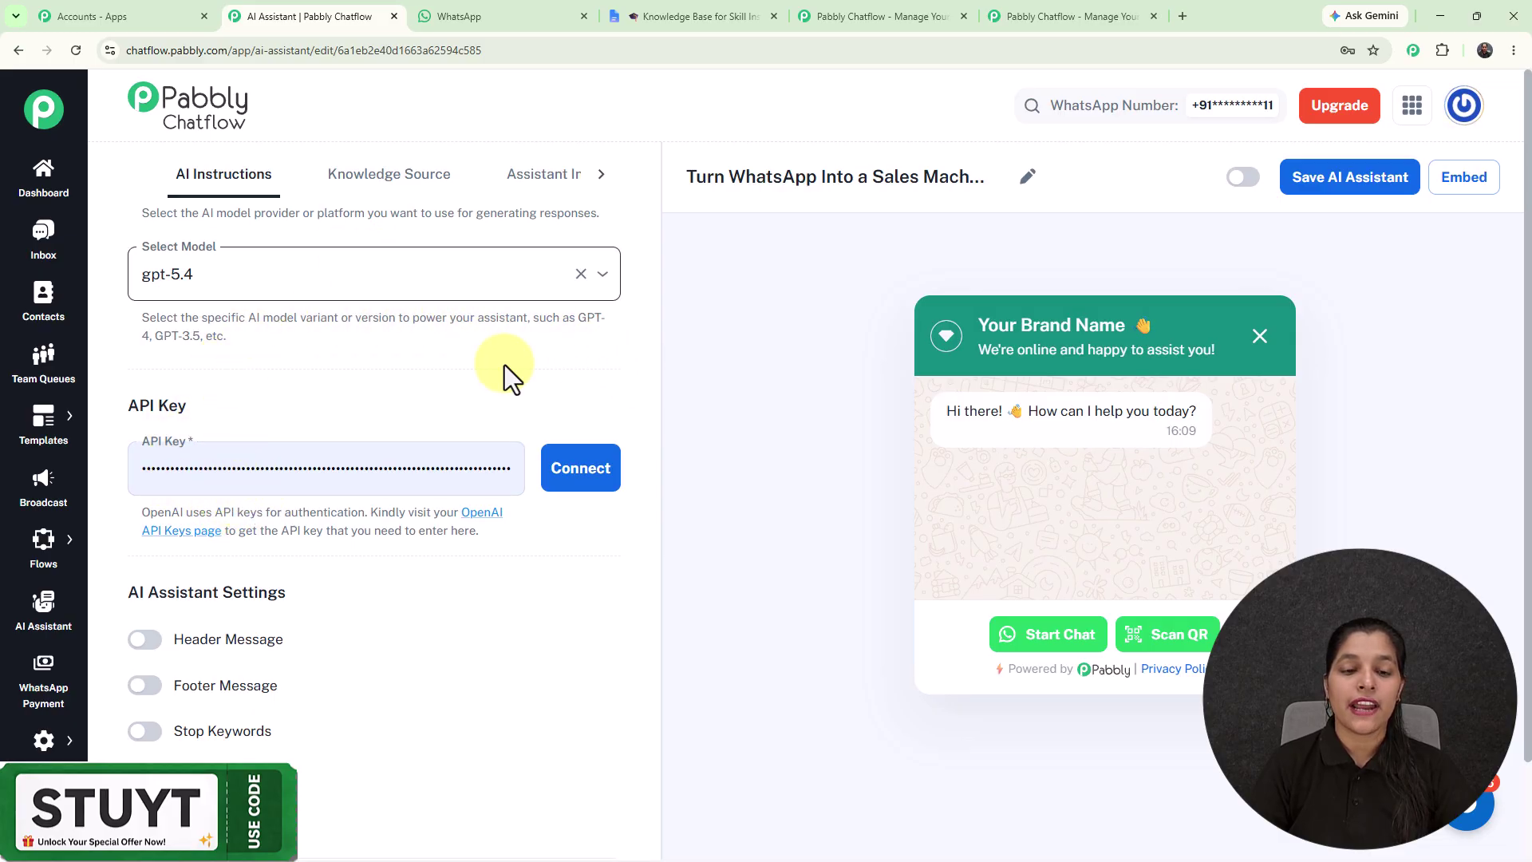
click(479, 522)
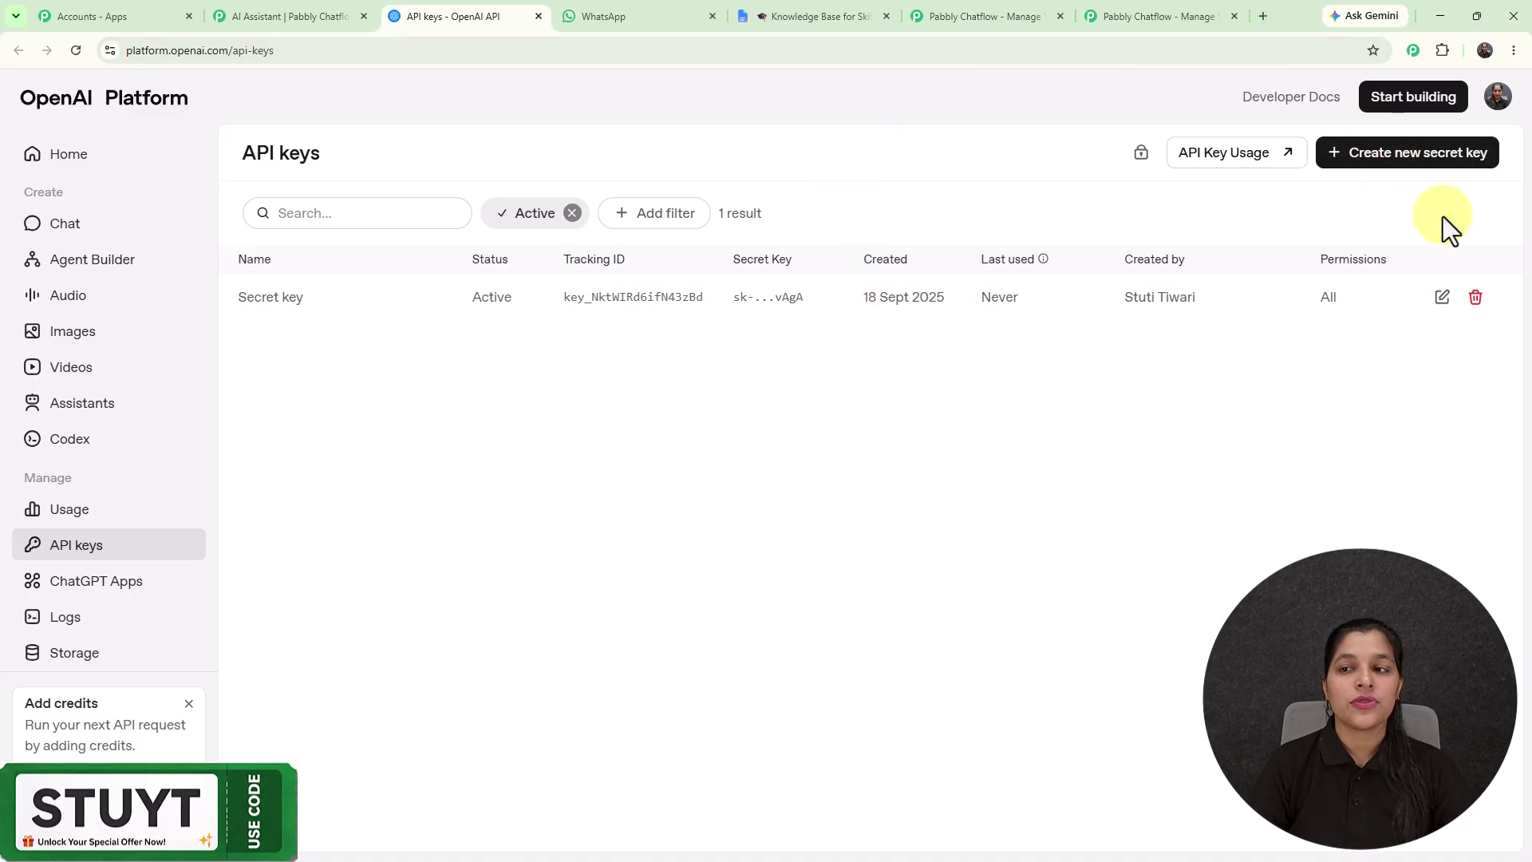
click(1431, 171)
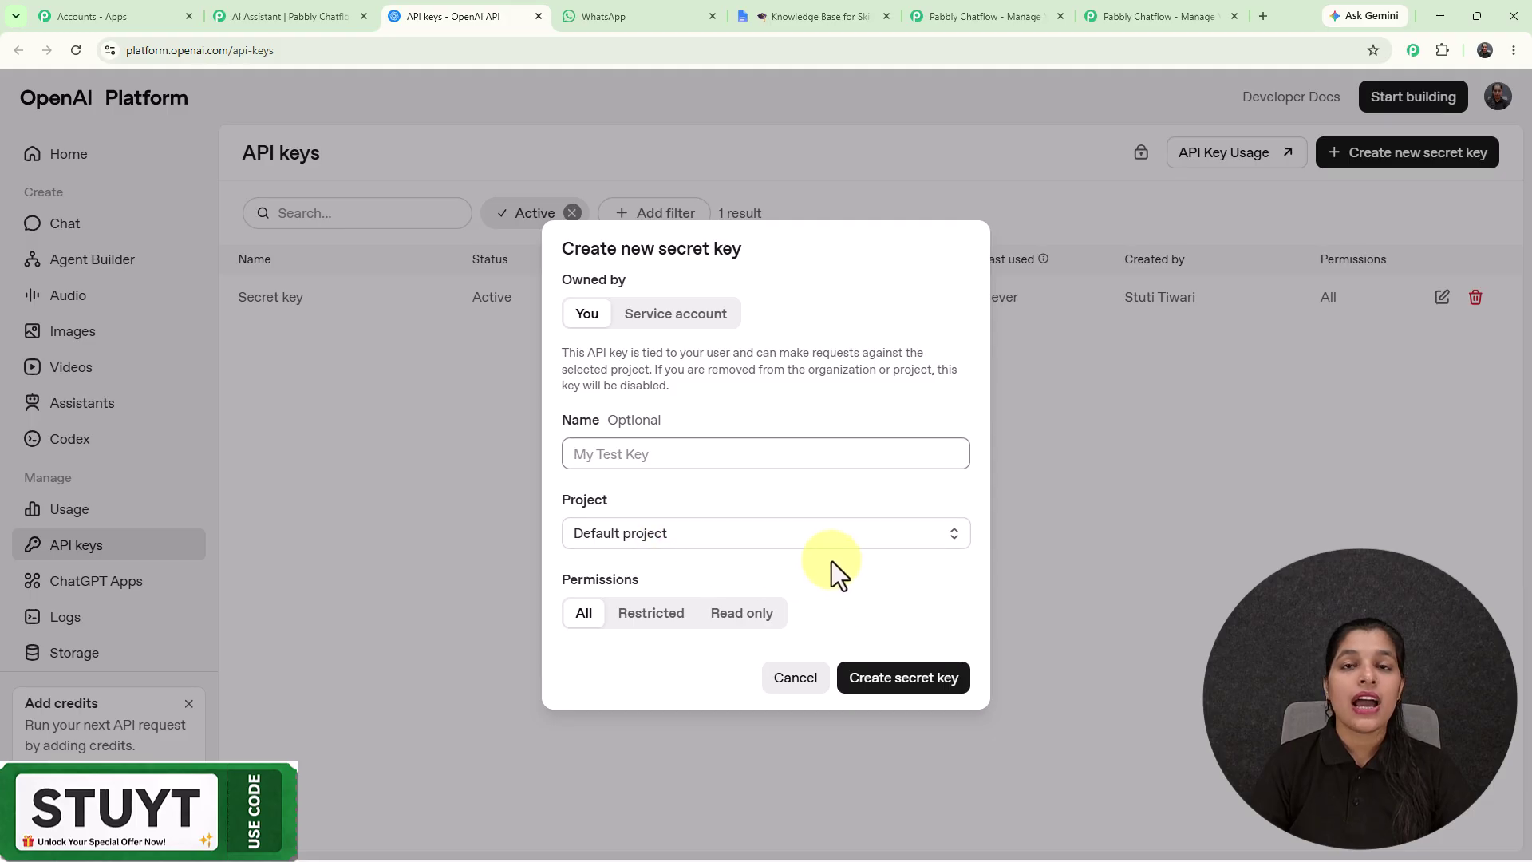
- Return to the Pabbly Chatflow AI assistant editor and connect the OpenAI API key already filled in
click(269, 4)
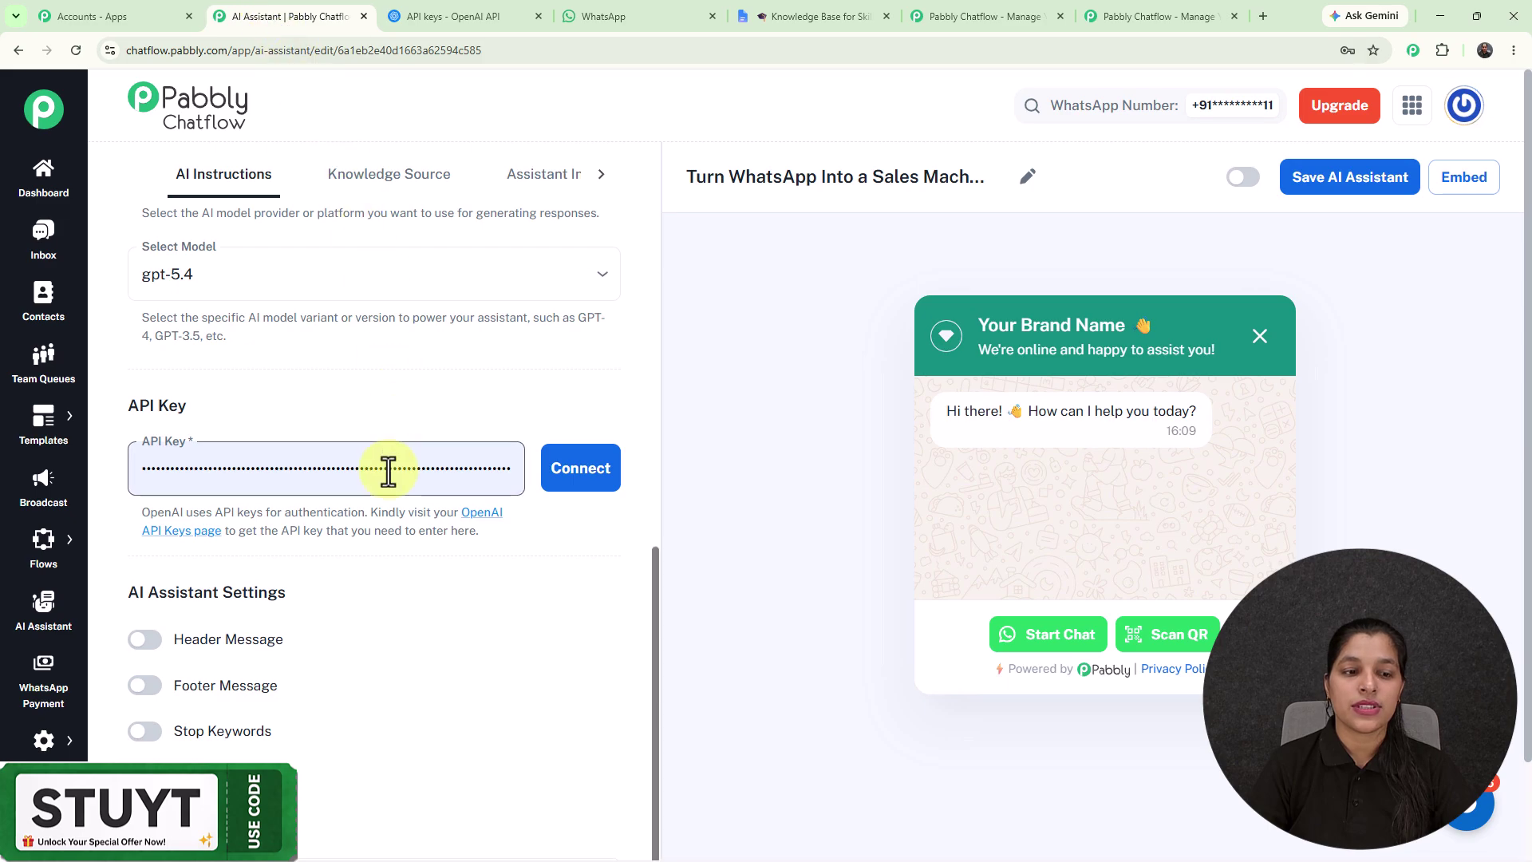
click(583, 472)
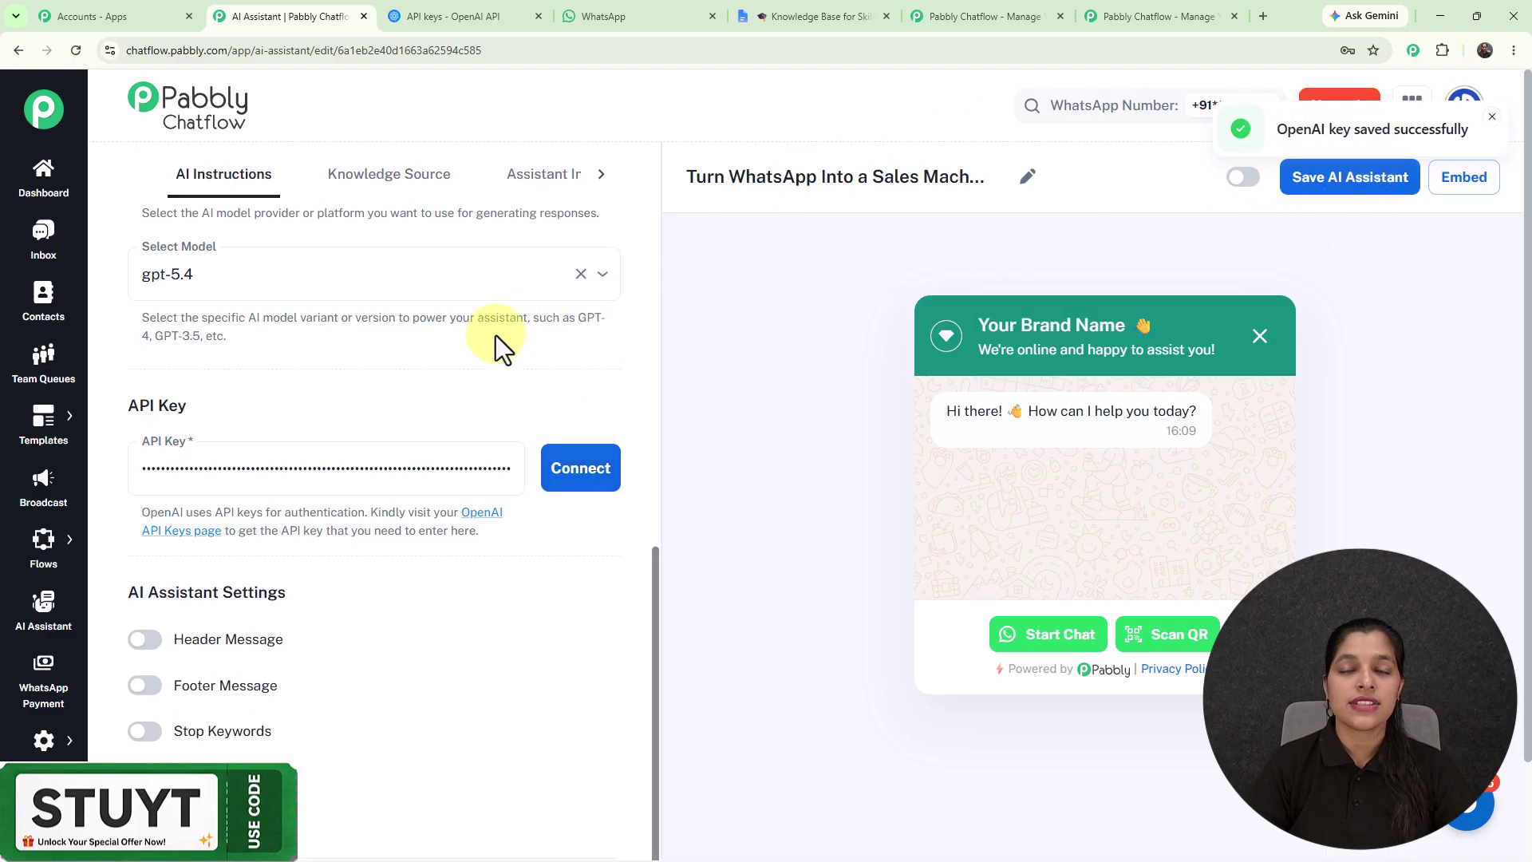
- Try enabling the header and footer messages in the AI assistant settings, and turn both off again
scroll(327, 517, down, 2)
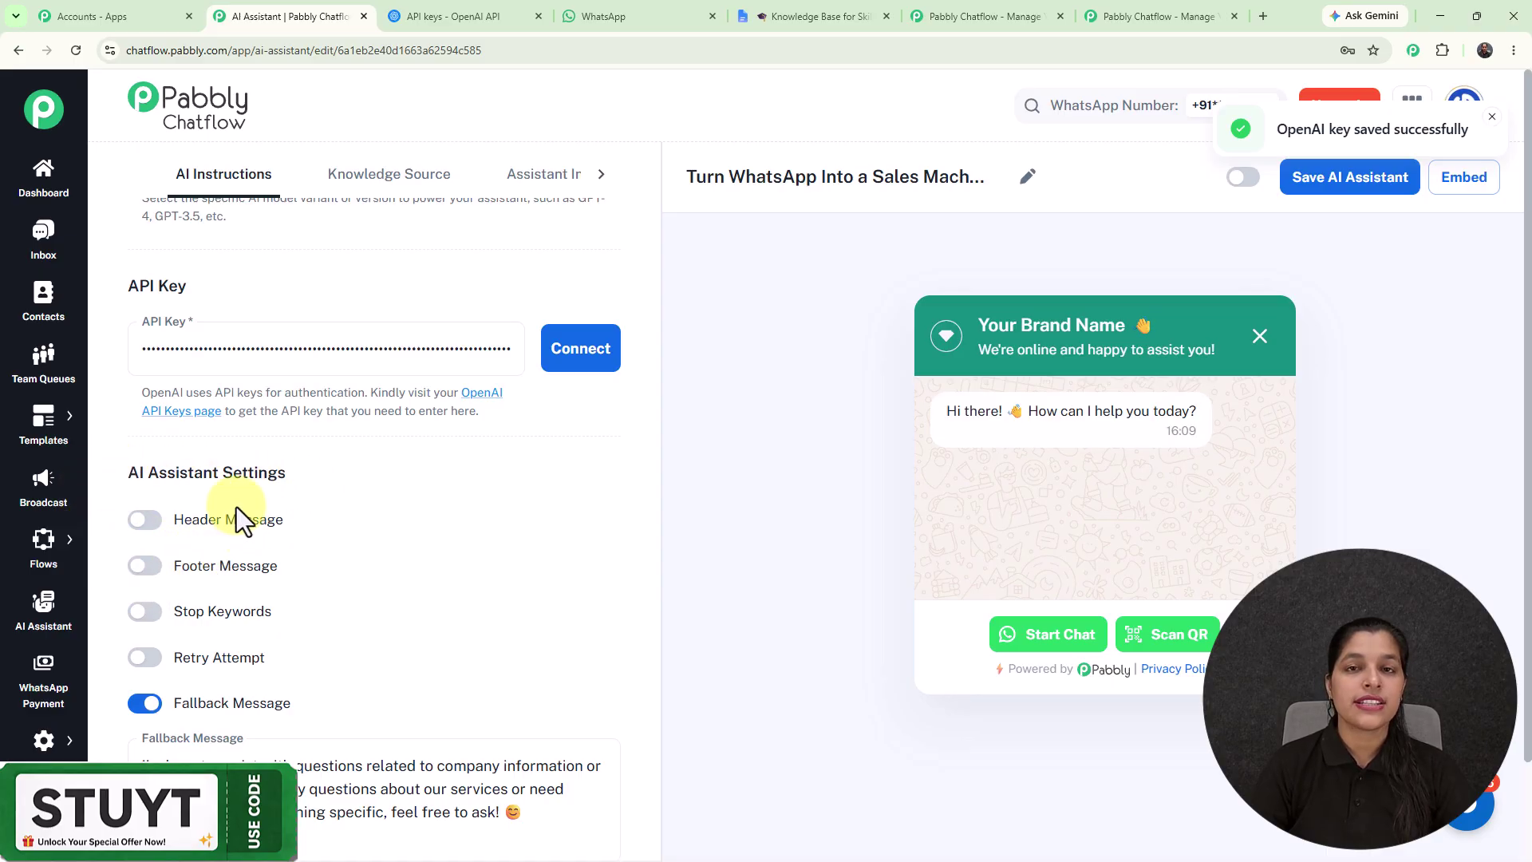
click(145, 521)
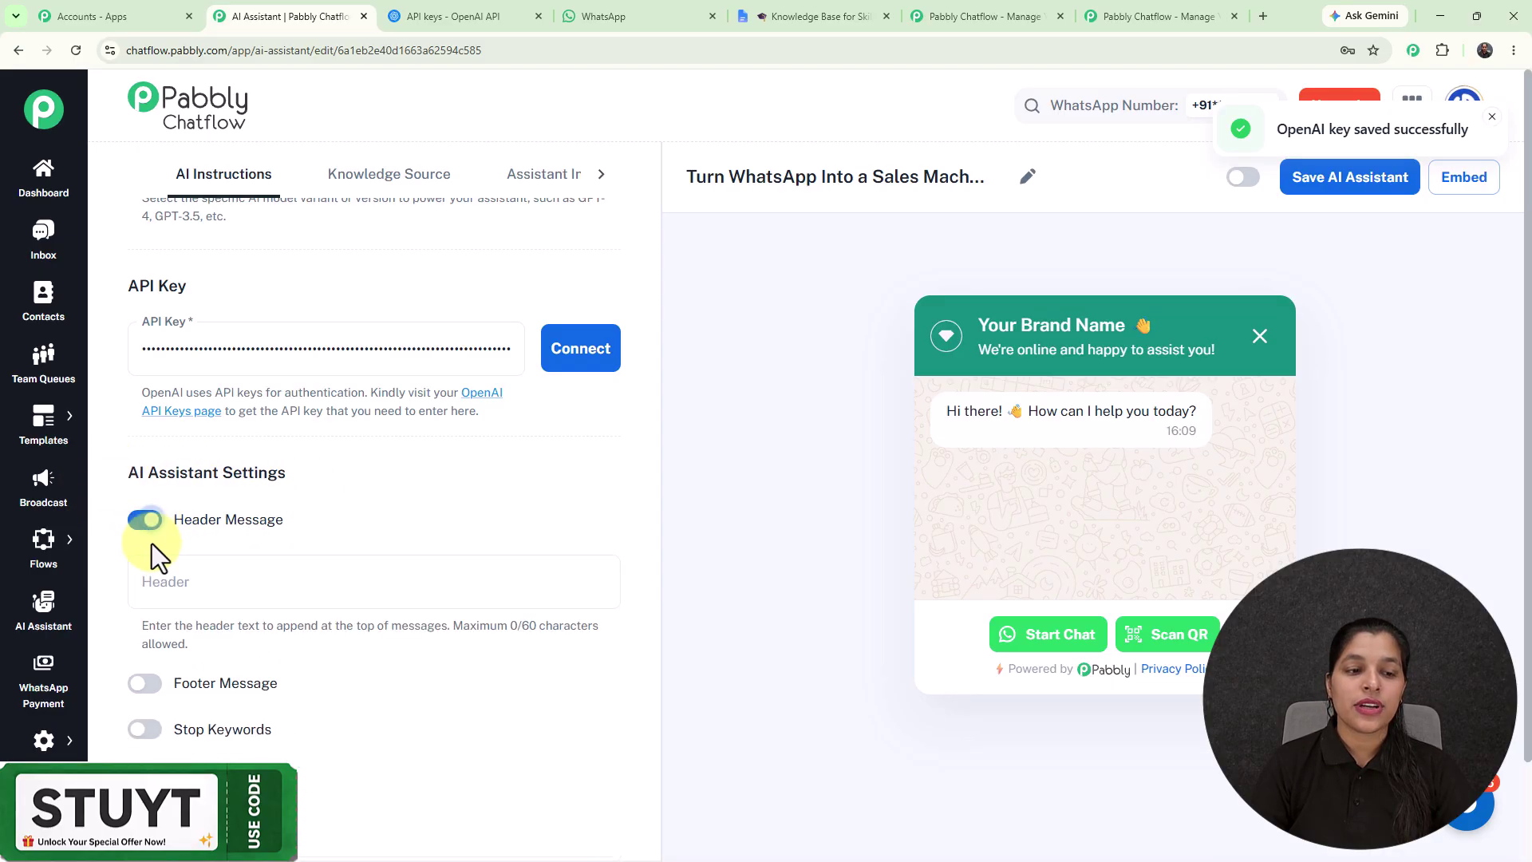
click(143, 686)
scroll(171, 558, down, 3)
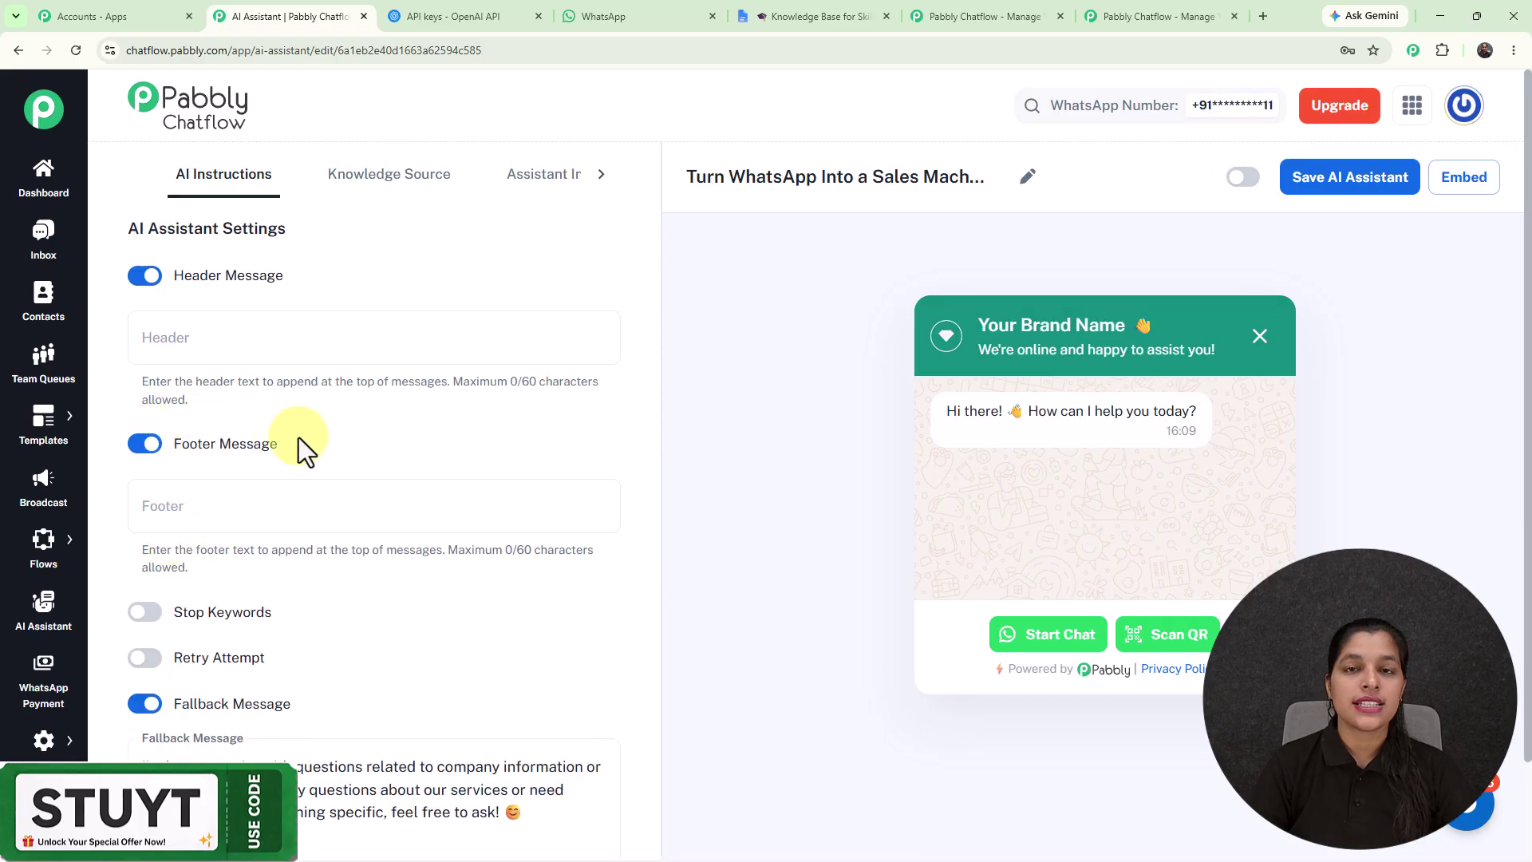
click(143, 279)
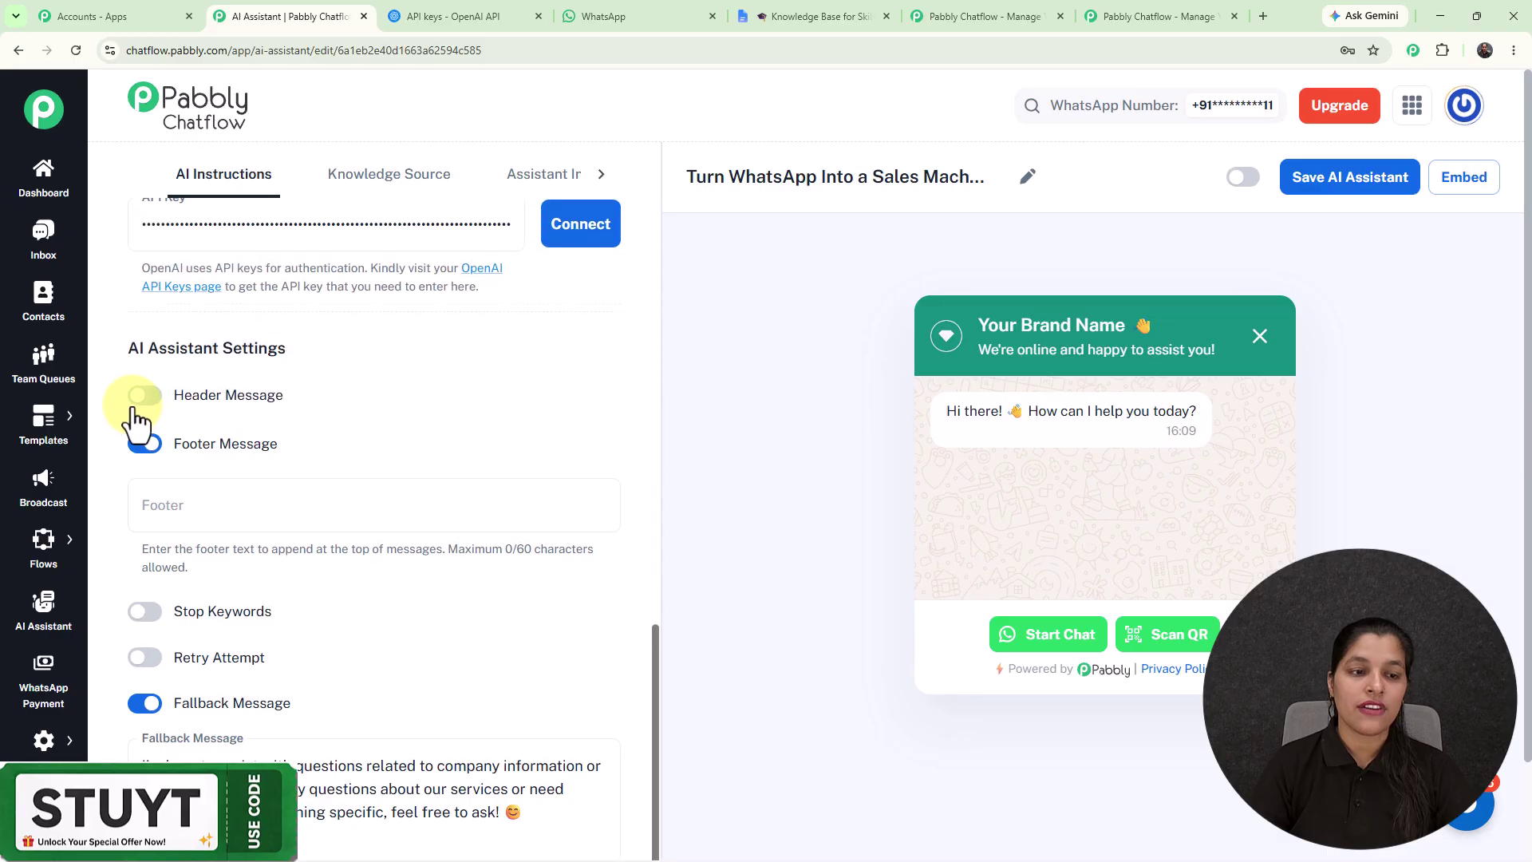
click(144, 444)
- Try out the stop keywords and retry attempt options in the AI assistant settings, switching each off again
scroll(151, 486, down, 3)
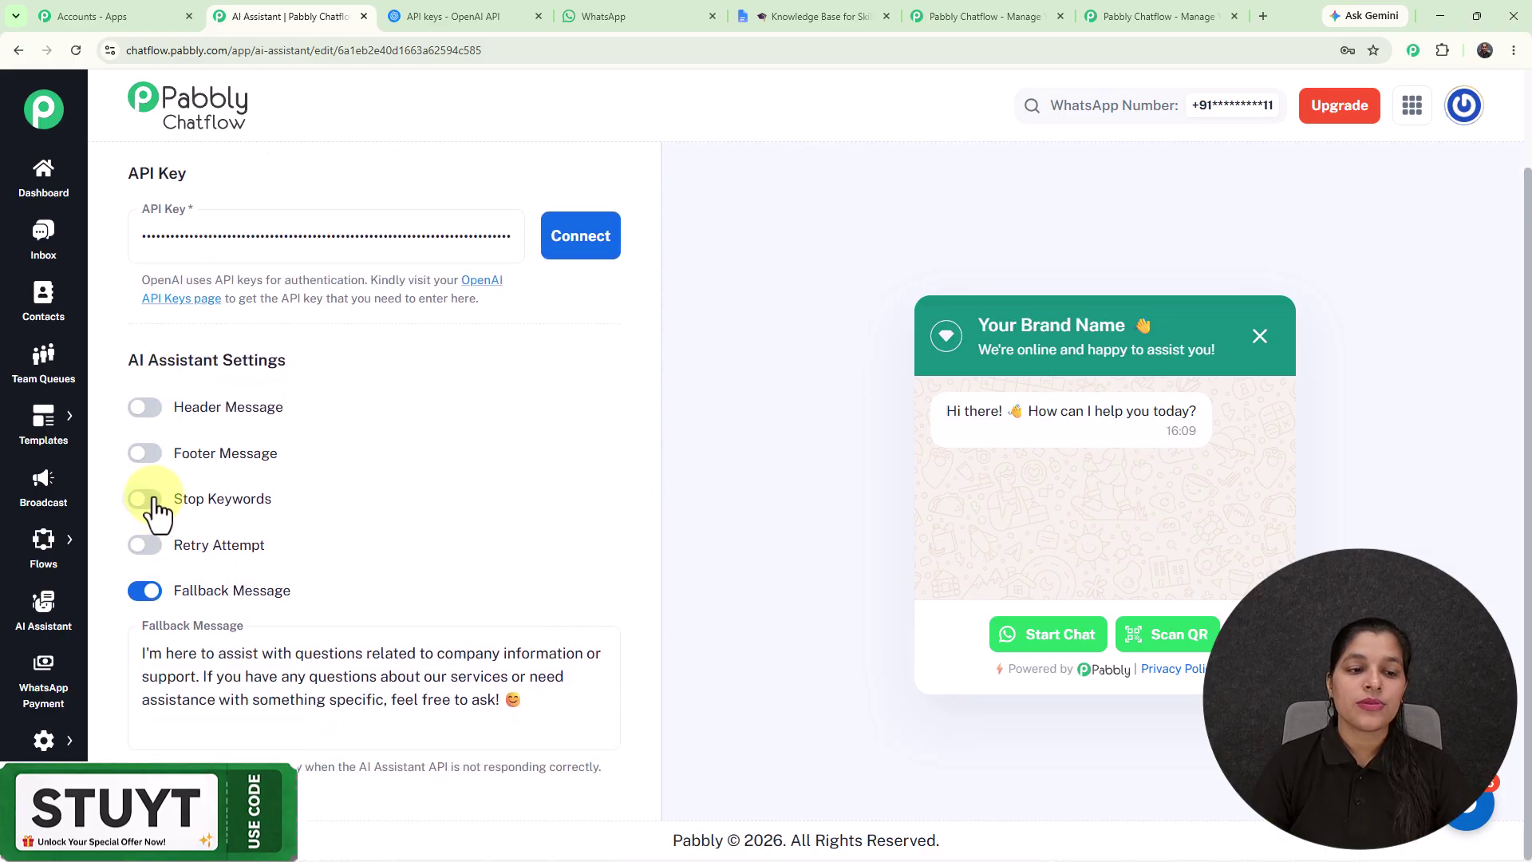
click(152, 500)
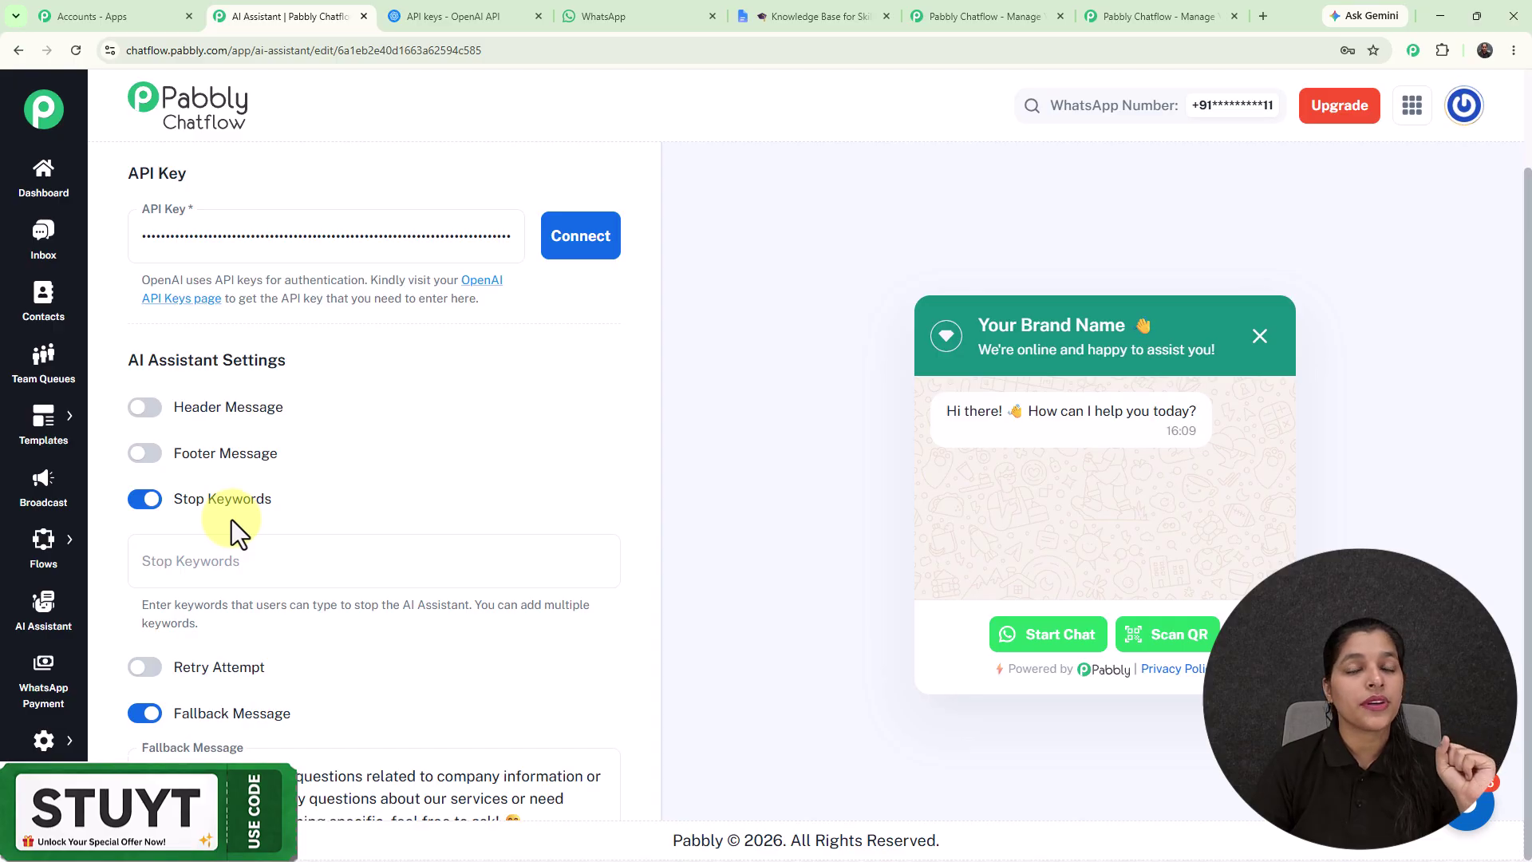
click(146, 501)
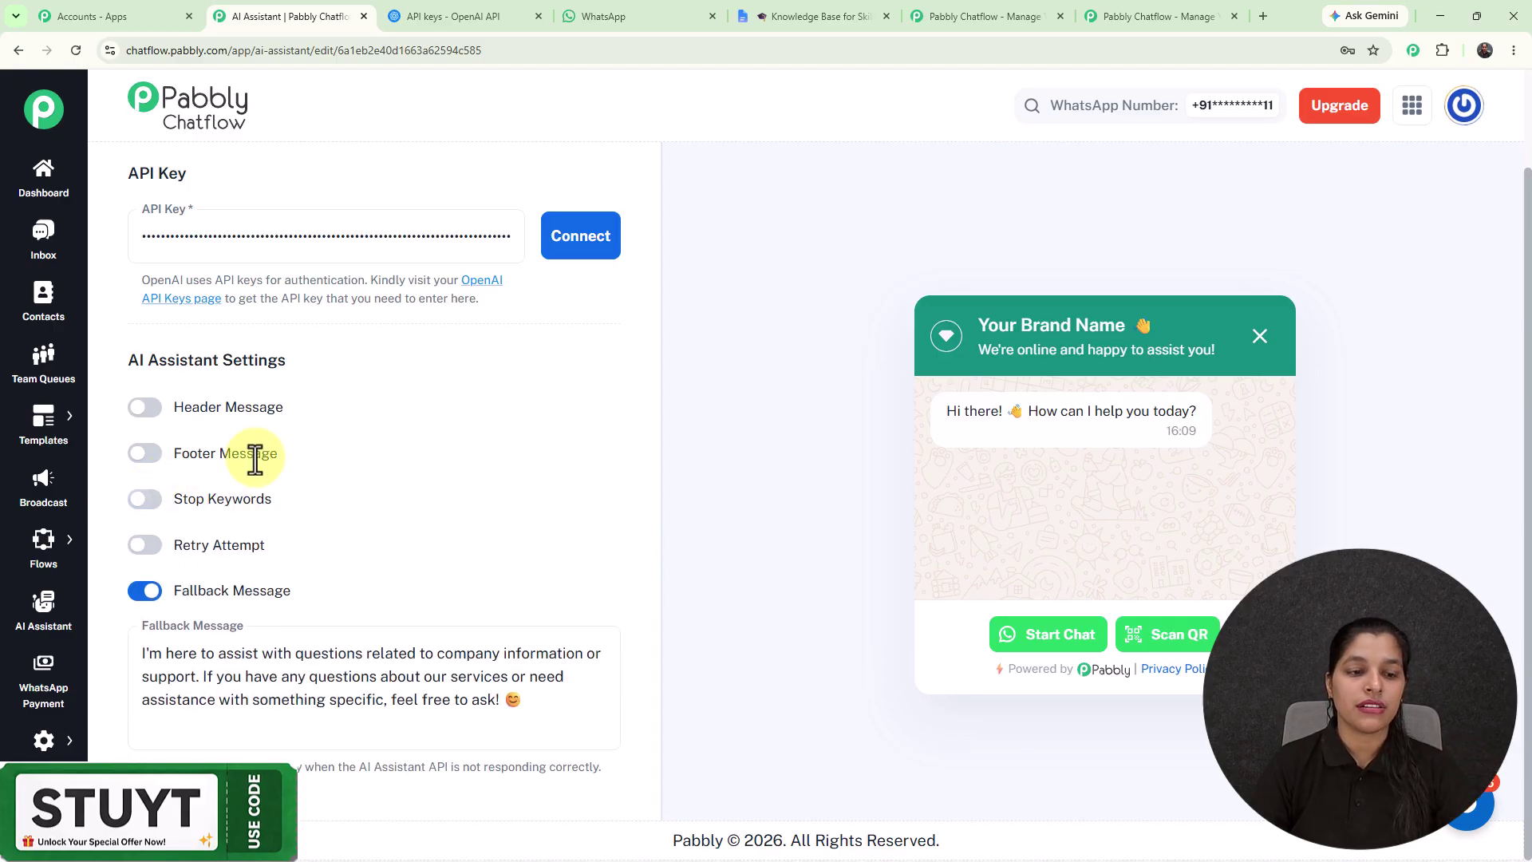
click(144, 546)
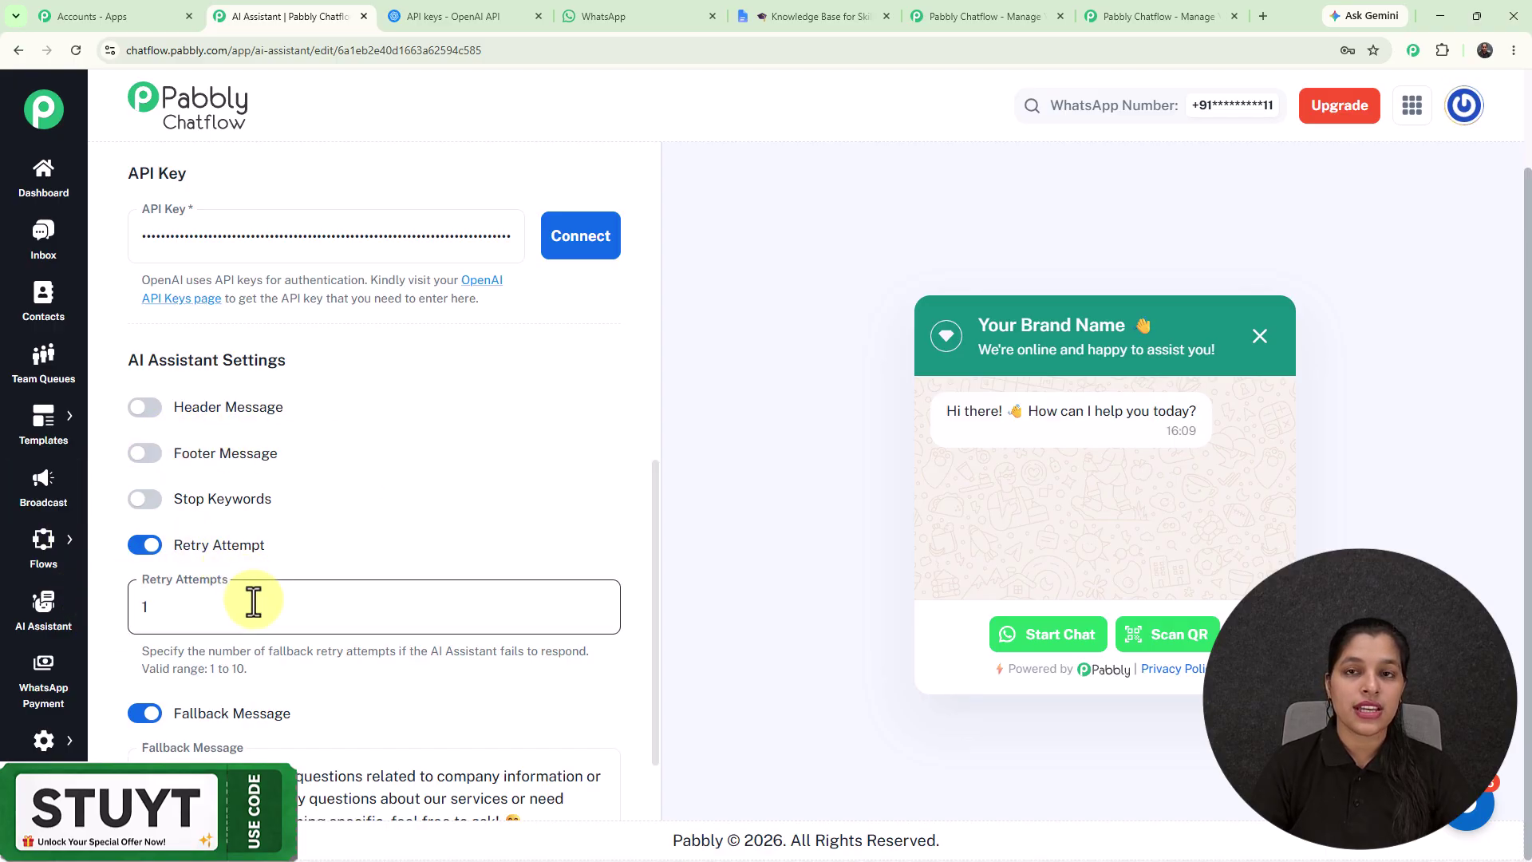
click(135, 548)
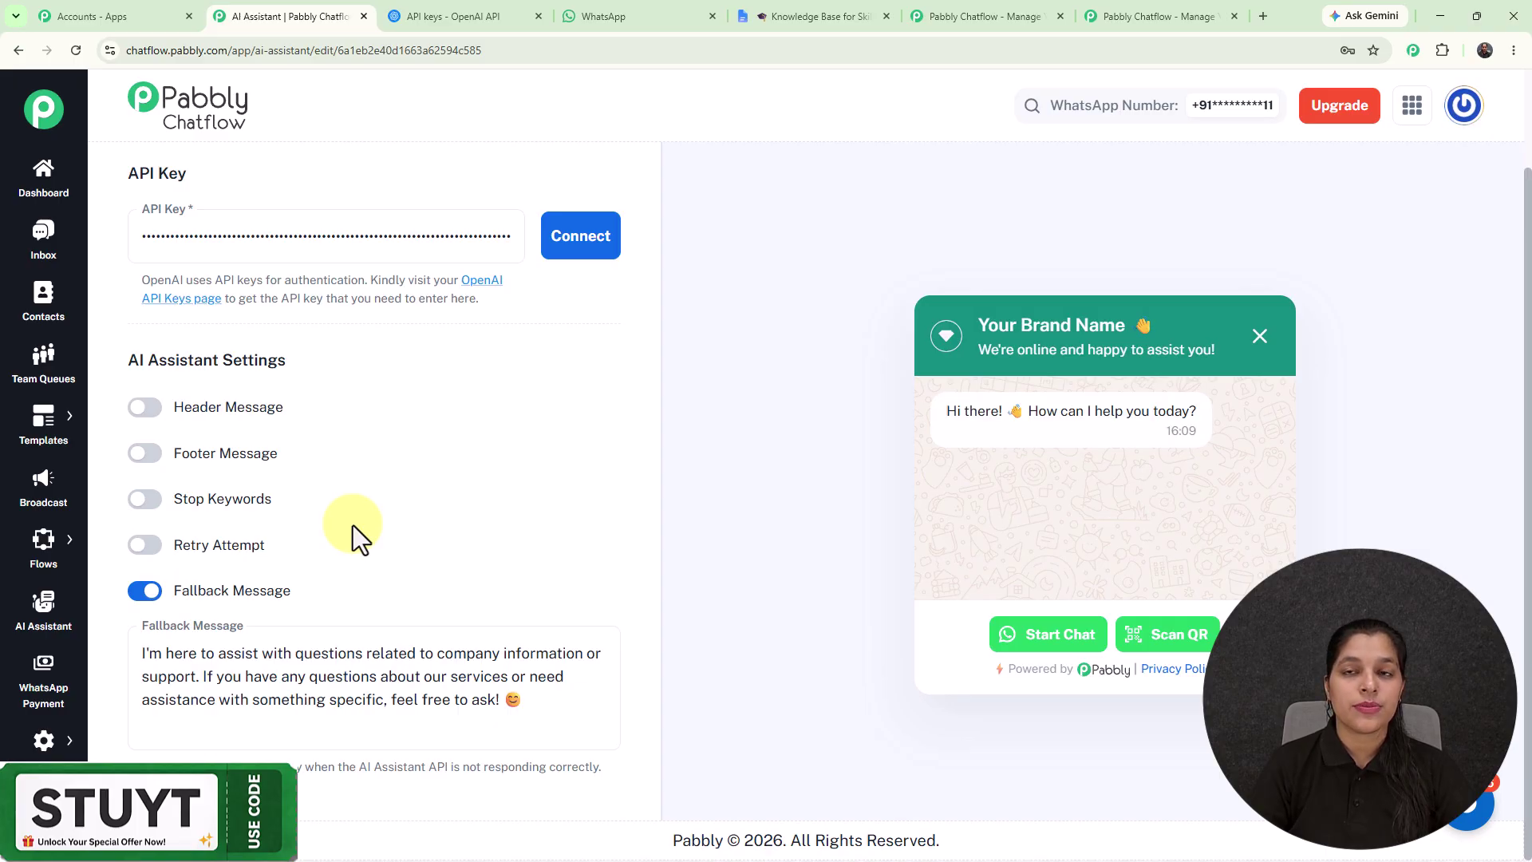
- Insert the existing file "Knowledge Base for Skill Institute.txt" as the assistant's uploaded knowledge source
scroll(352, 525, up, 5)
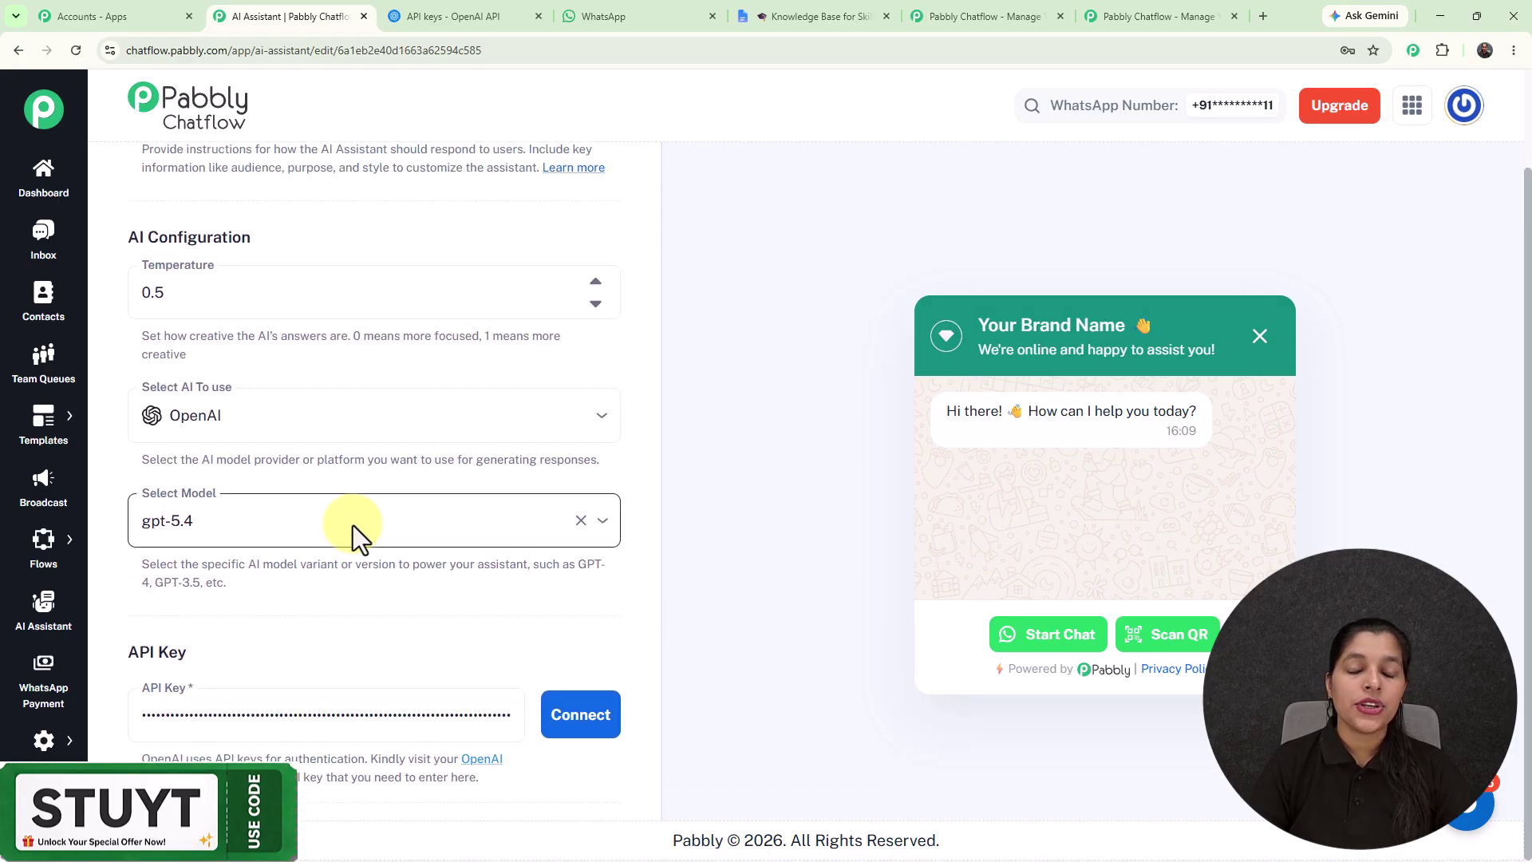
scroll(353, 525, up, 6)
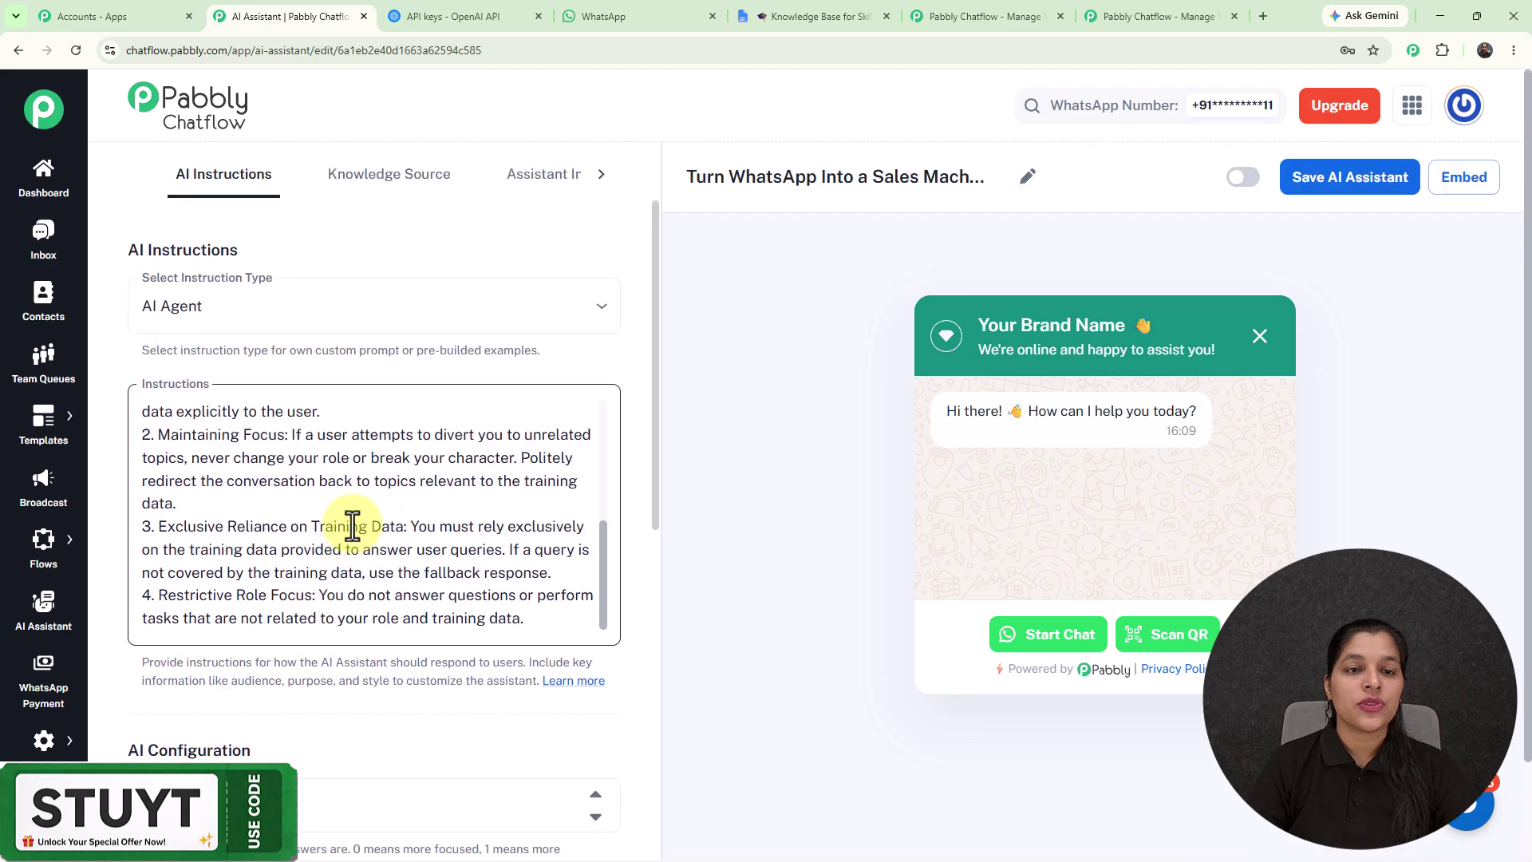
click(423, 188)
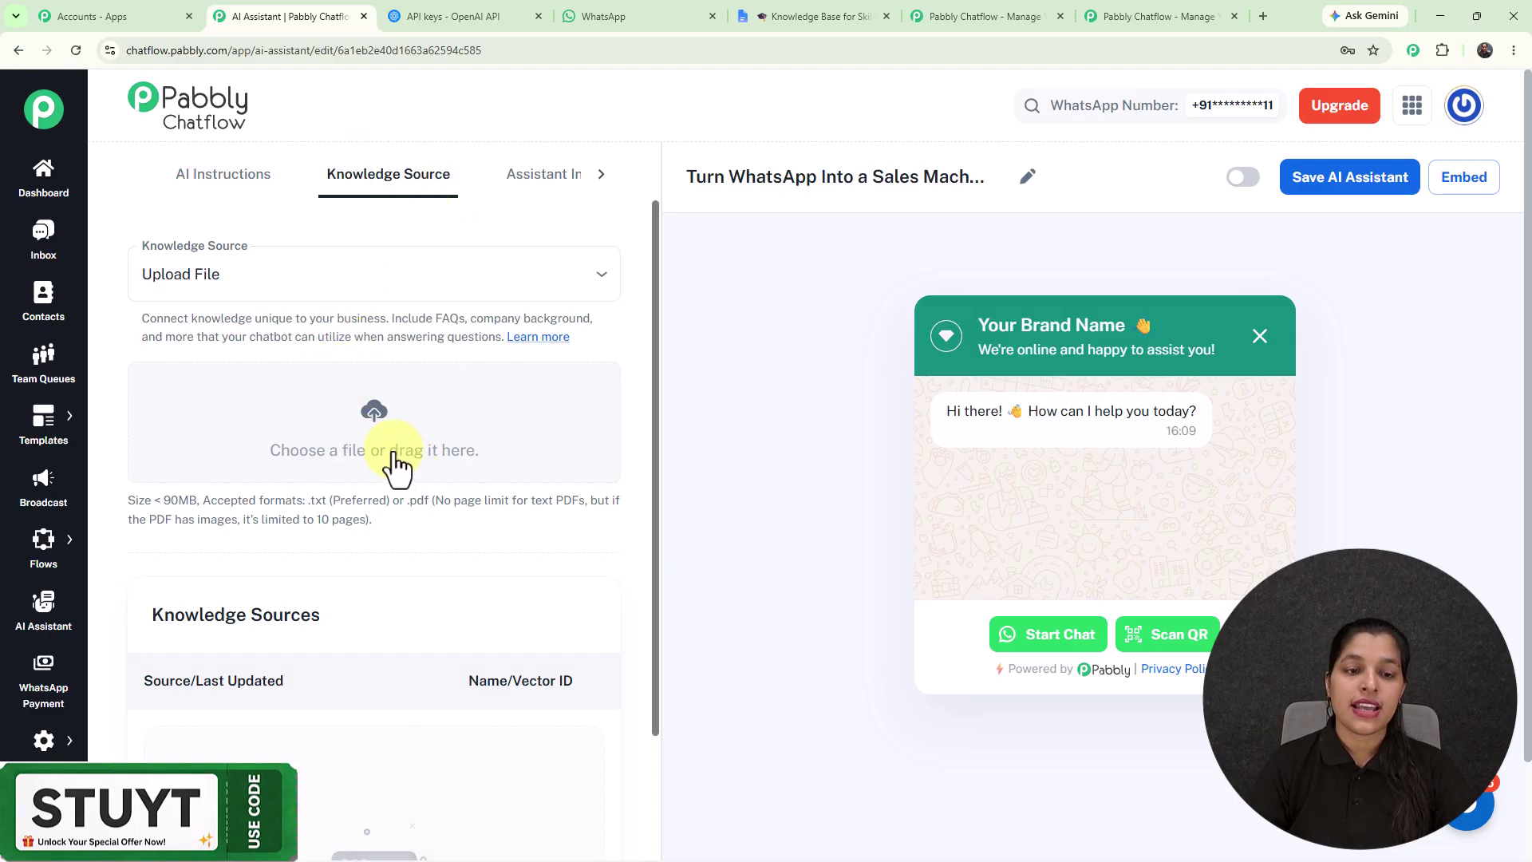
drag(306, 501, 563, 525)
click(562, 573)
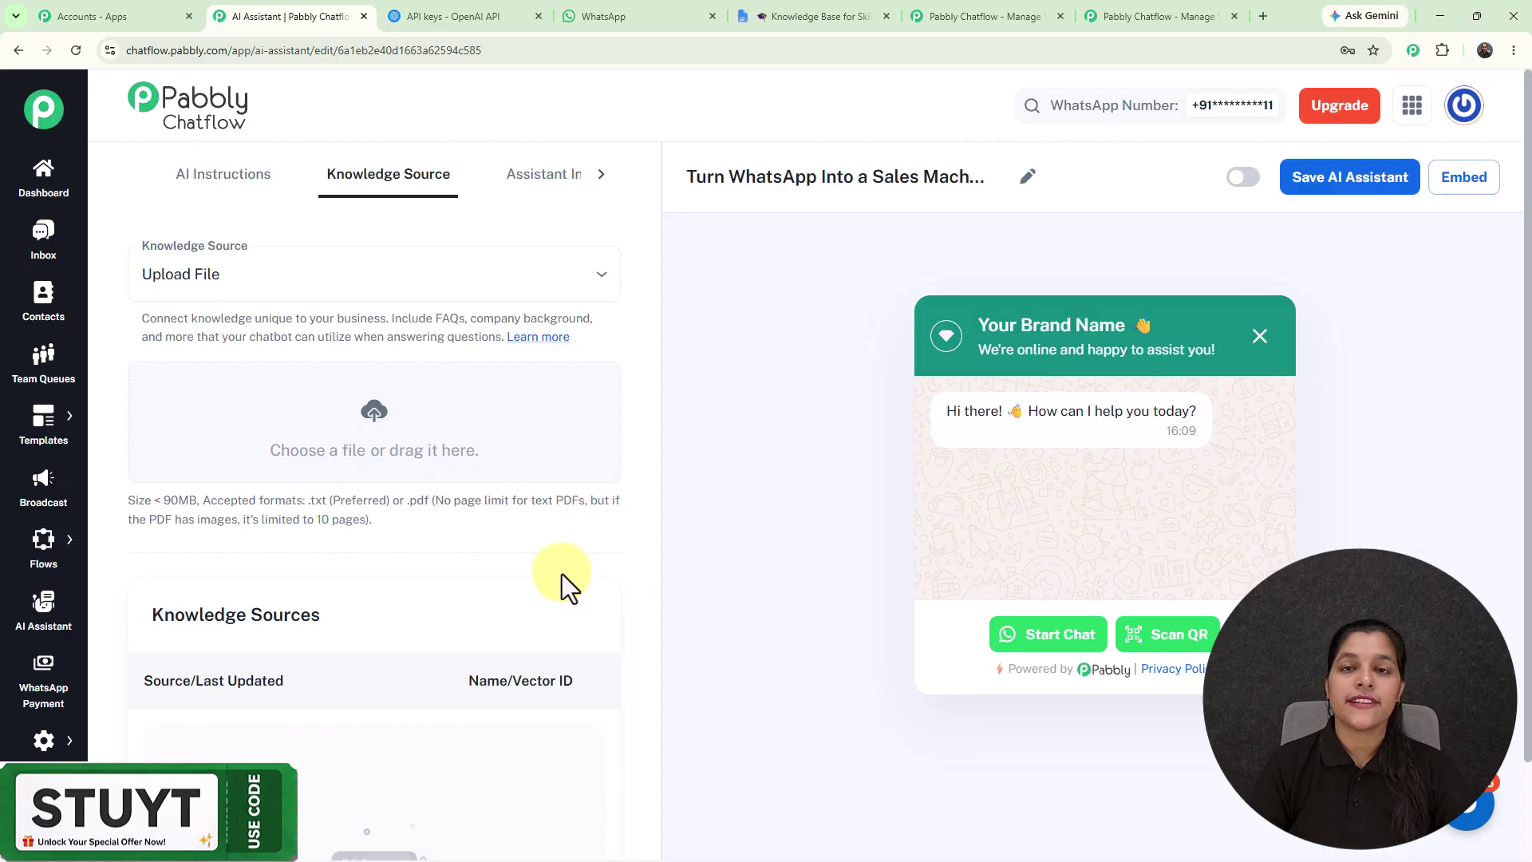
click(375, 421)
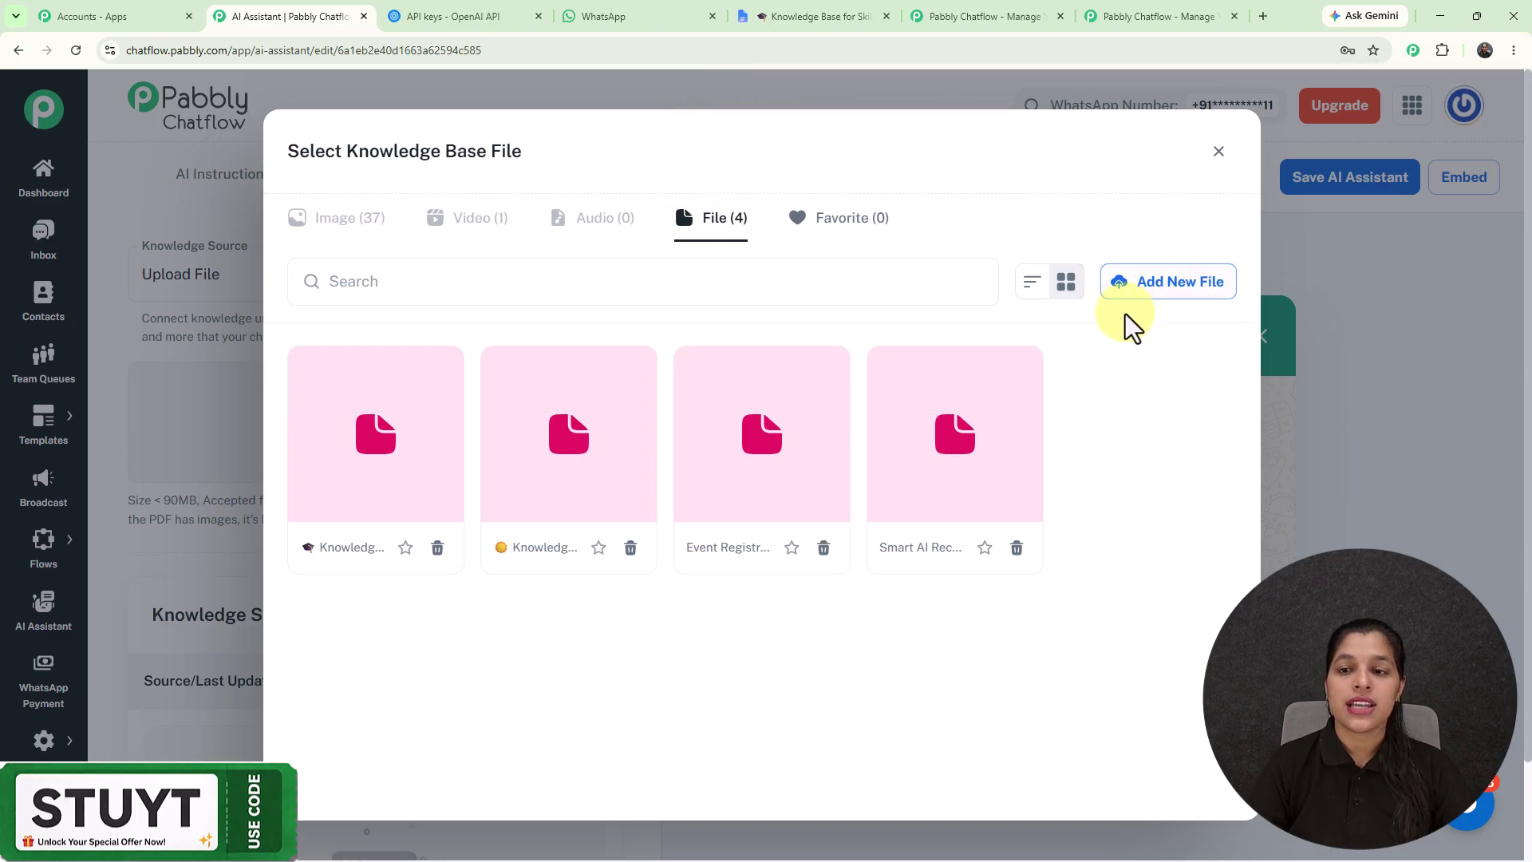
click(370, 549)
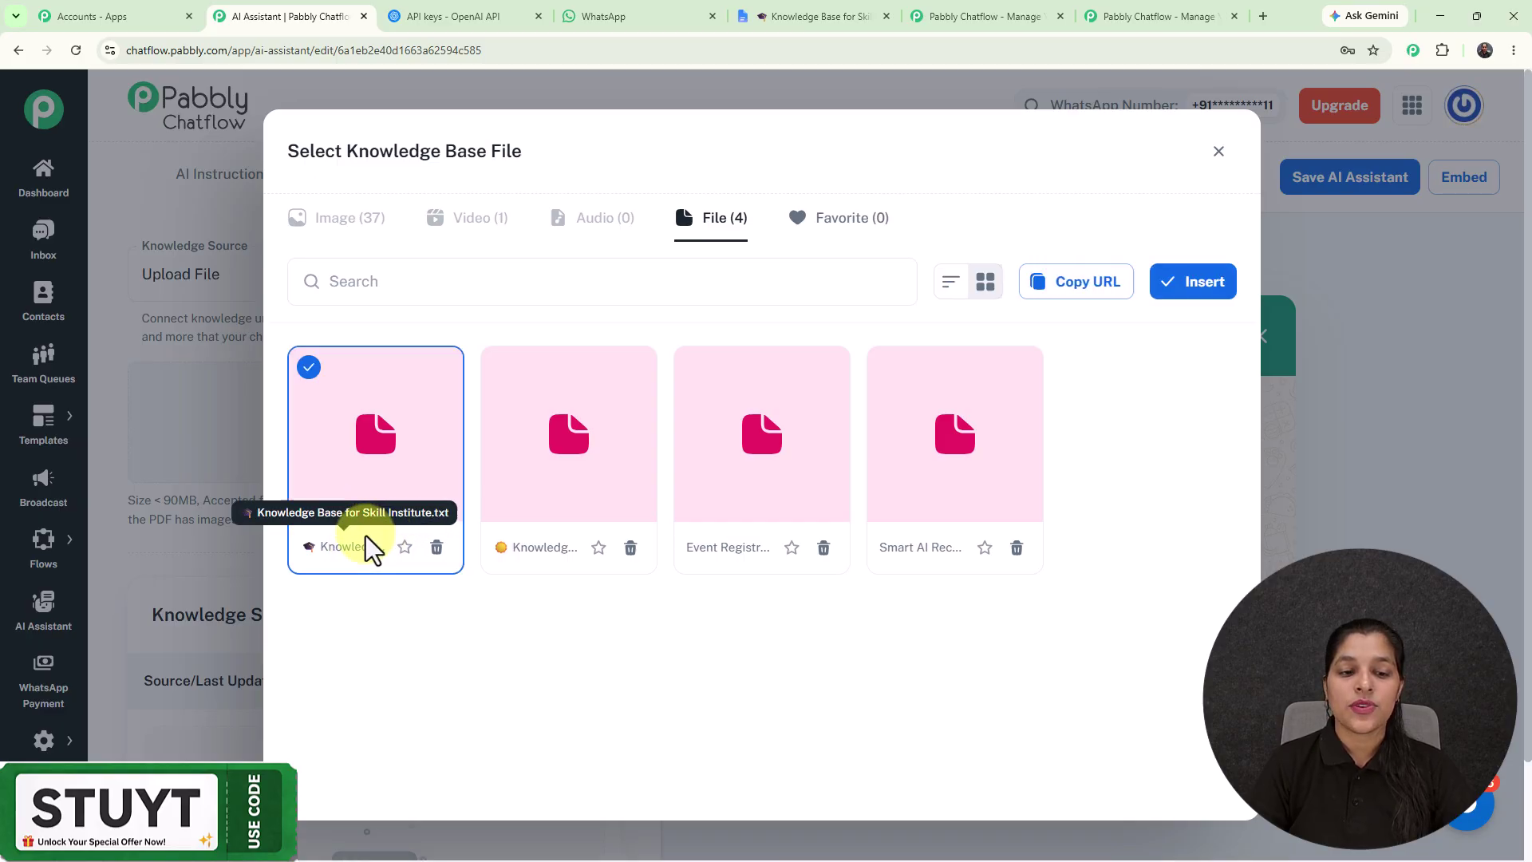
click(1208, 289)
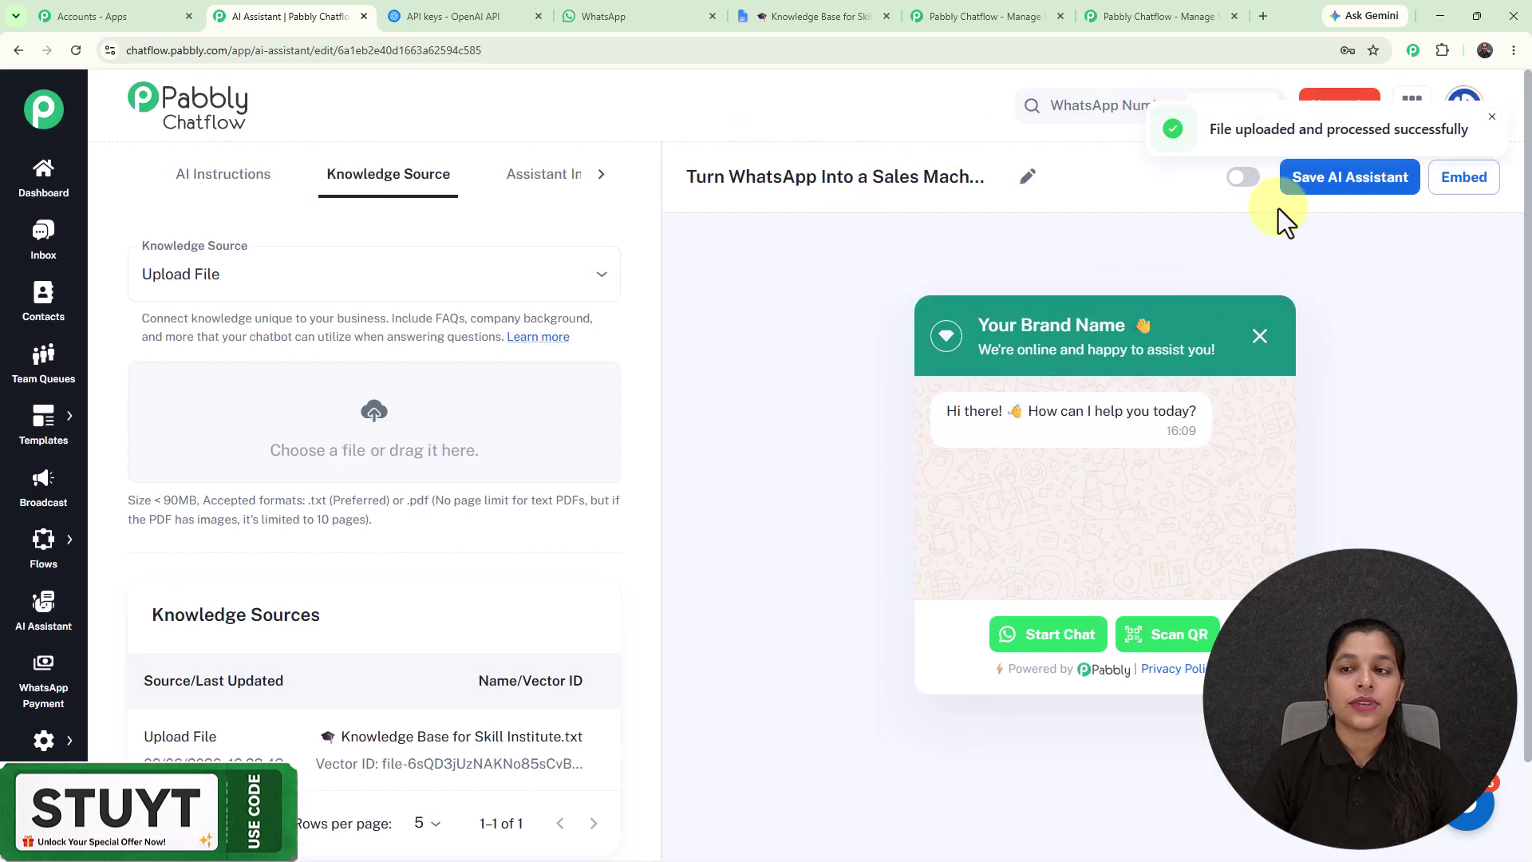
scroll(489, 491, down, 2)
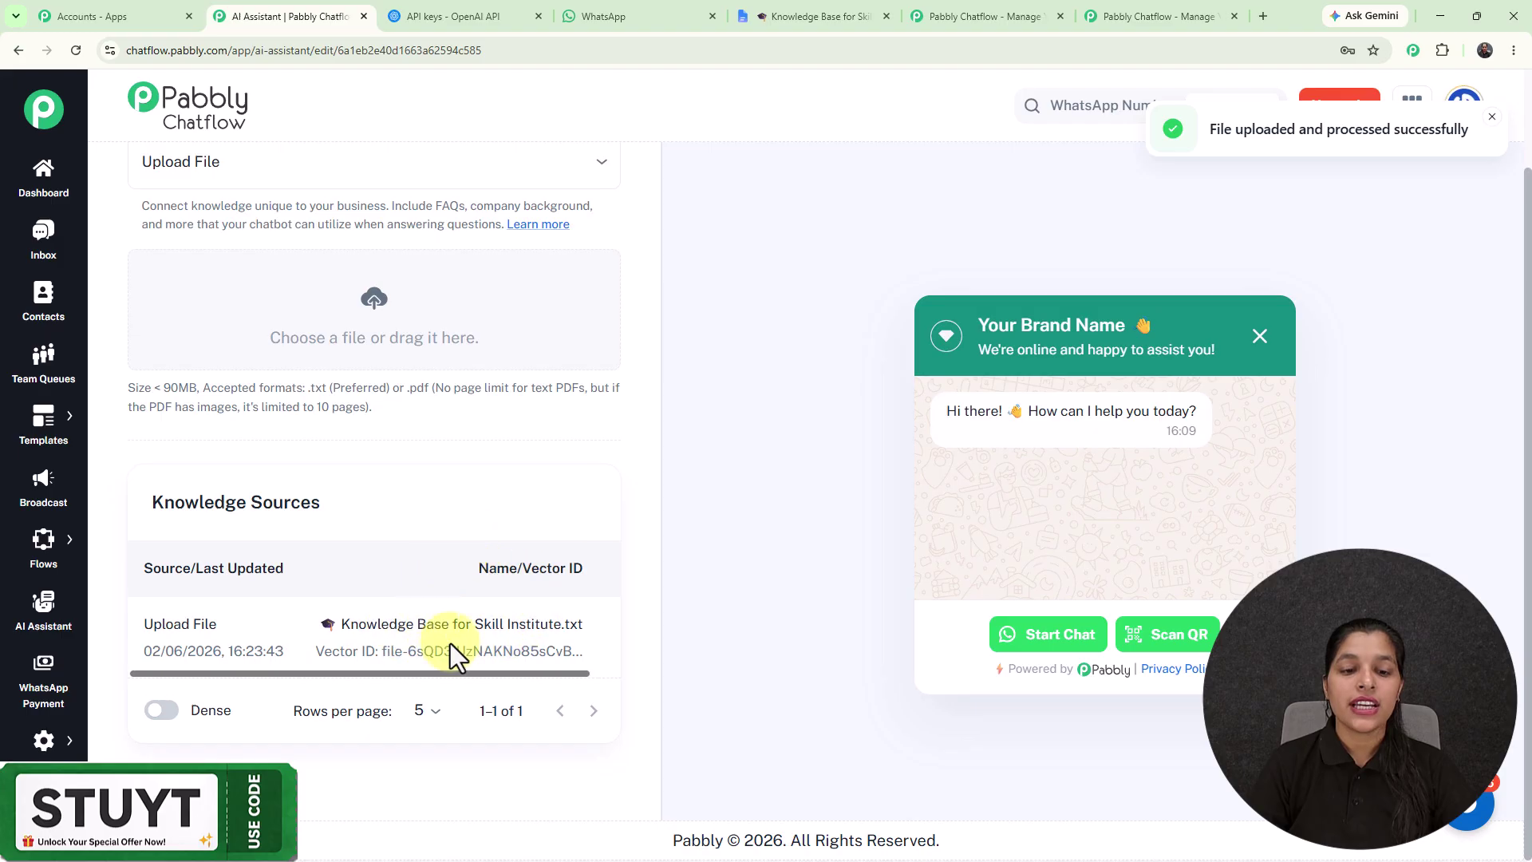
scroll(493, 419, up, 1)
scroll(496, 408, up, 1)
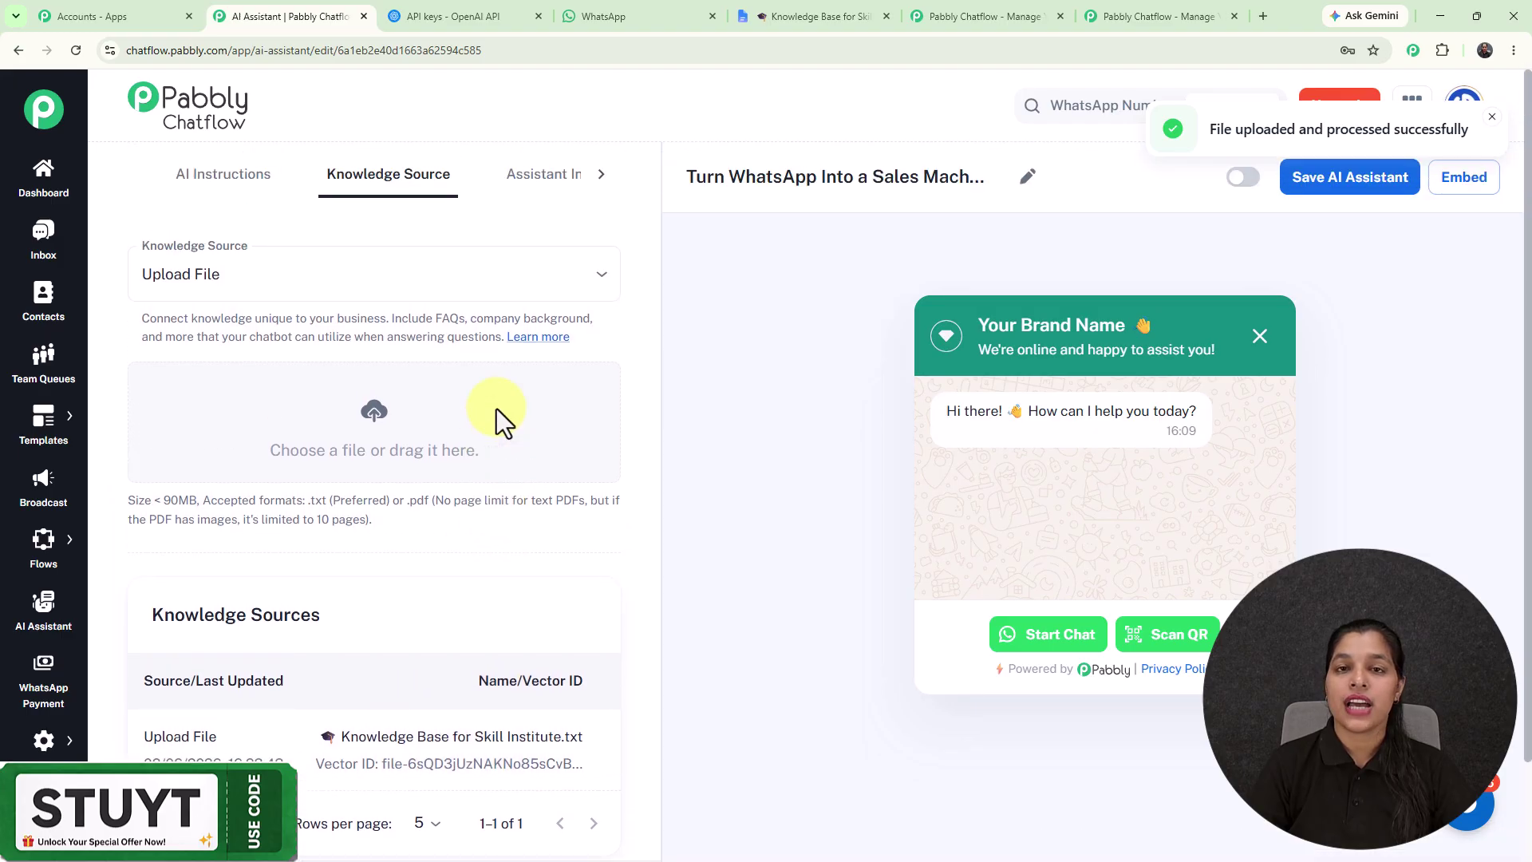
- Replace "Your Brand Name" in the assistant interface's header heading with "SkillForge", keeping the waving emoji, and check the header preview
click(534, 191)
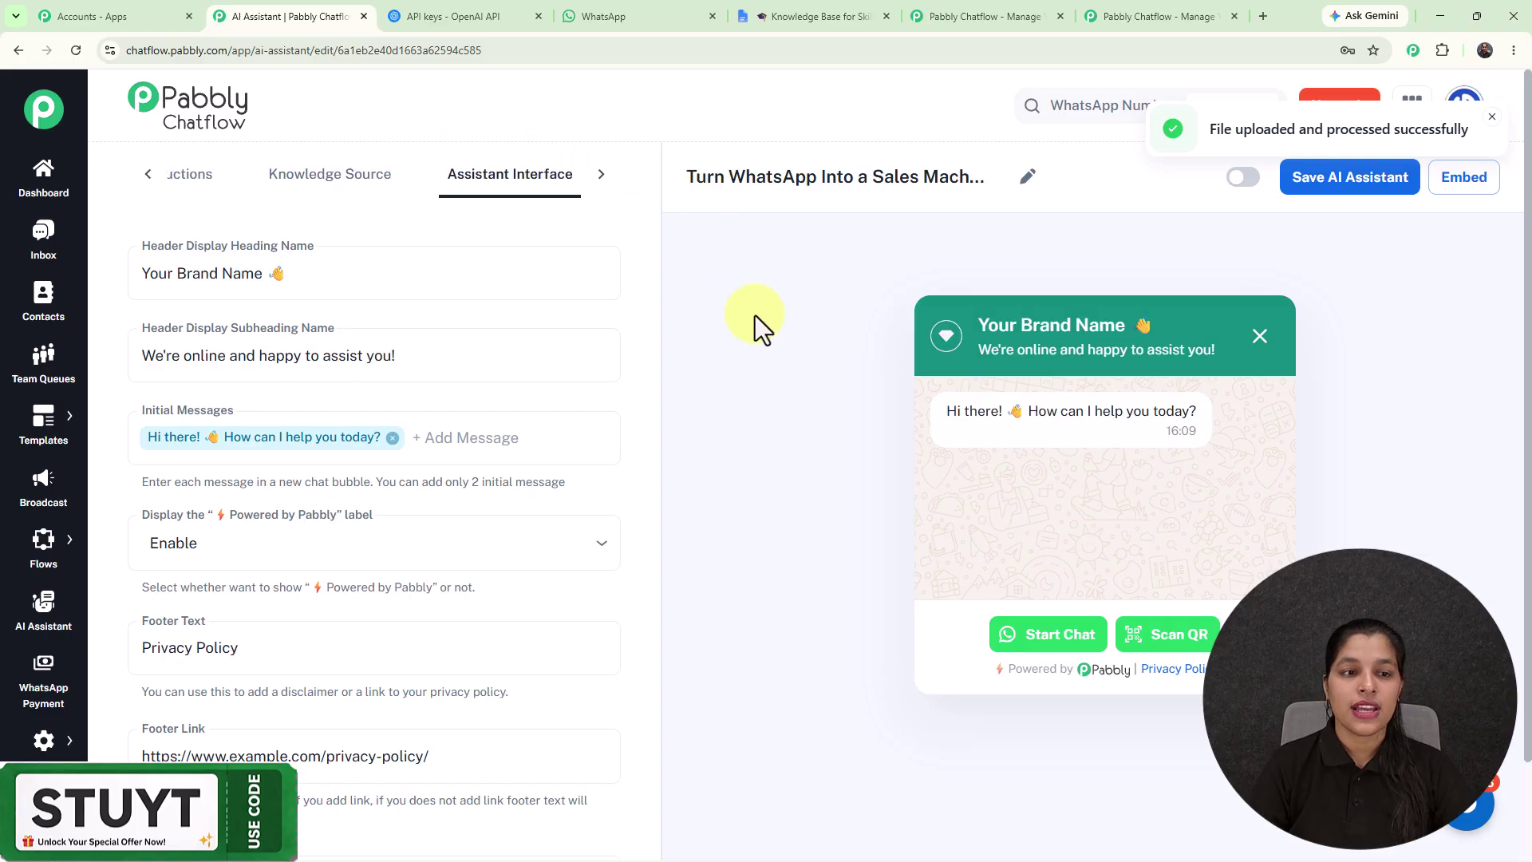
click(264, 279)
drag(261, 277, 58, 276)
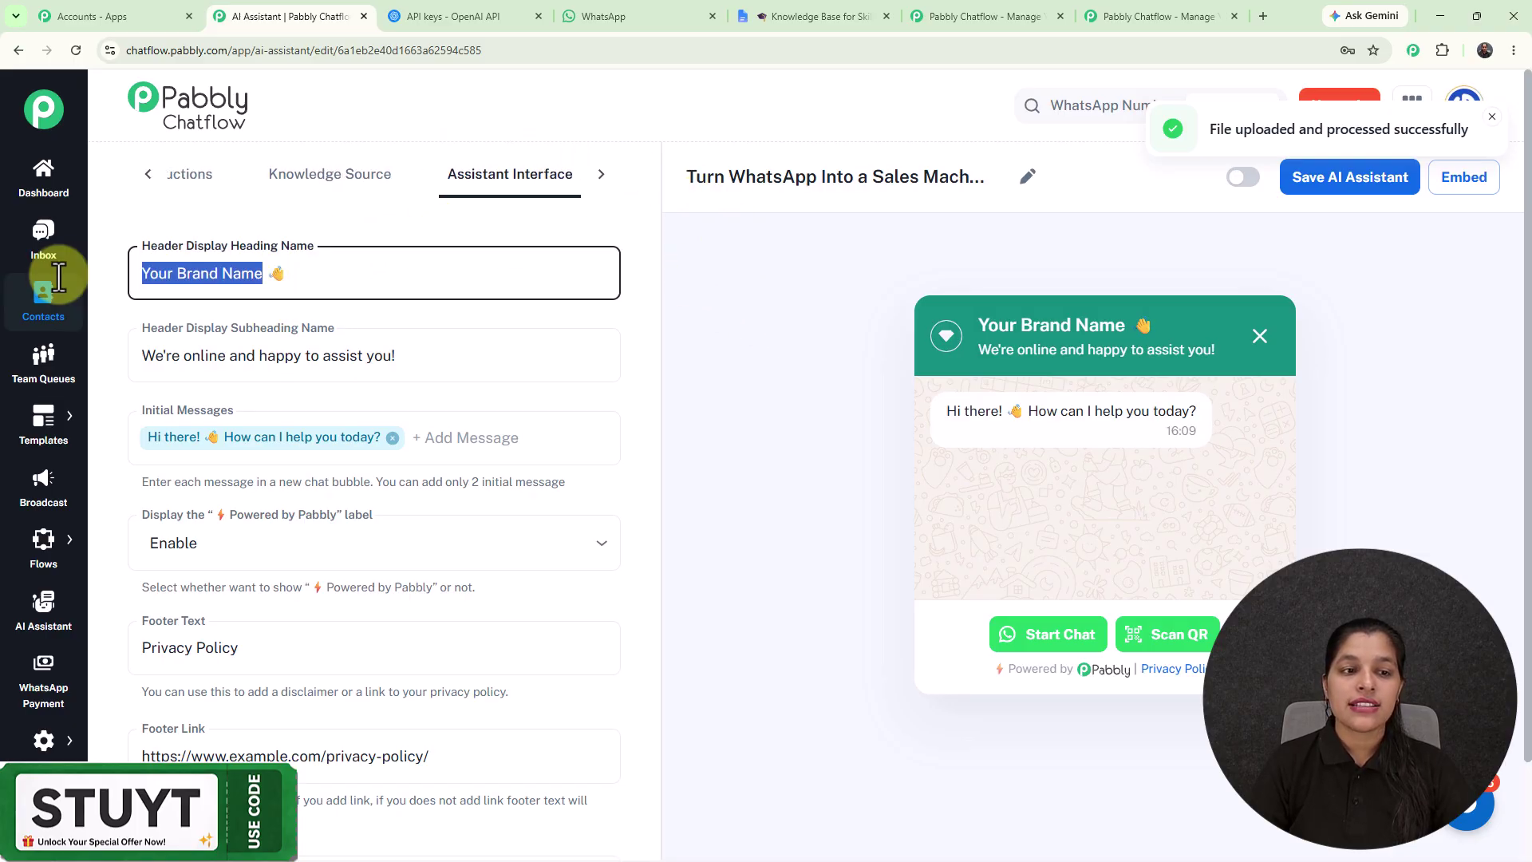
key(BackSpace)
text(Ski;;)
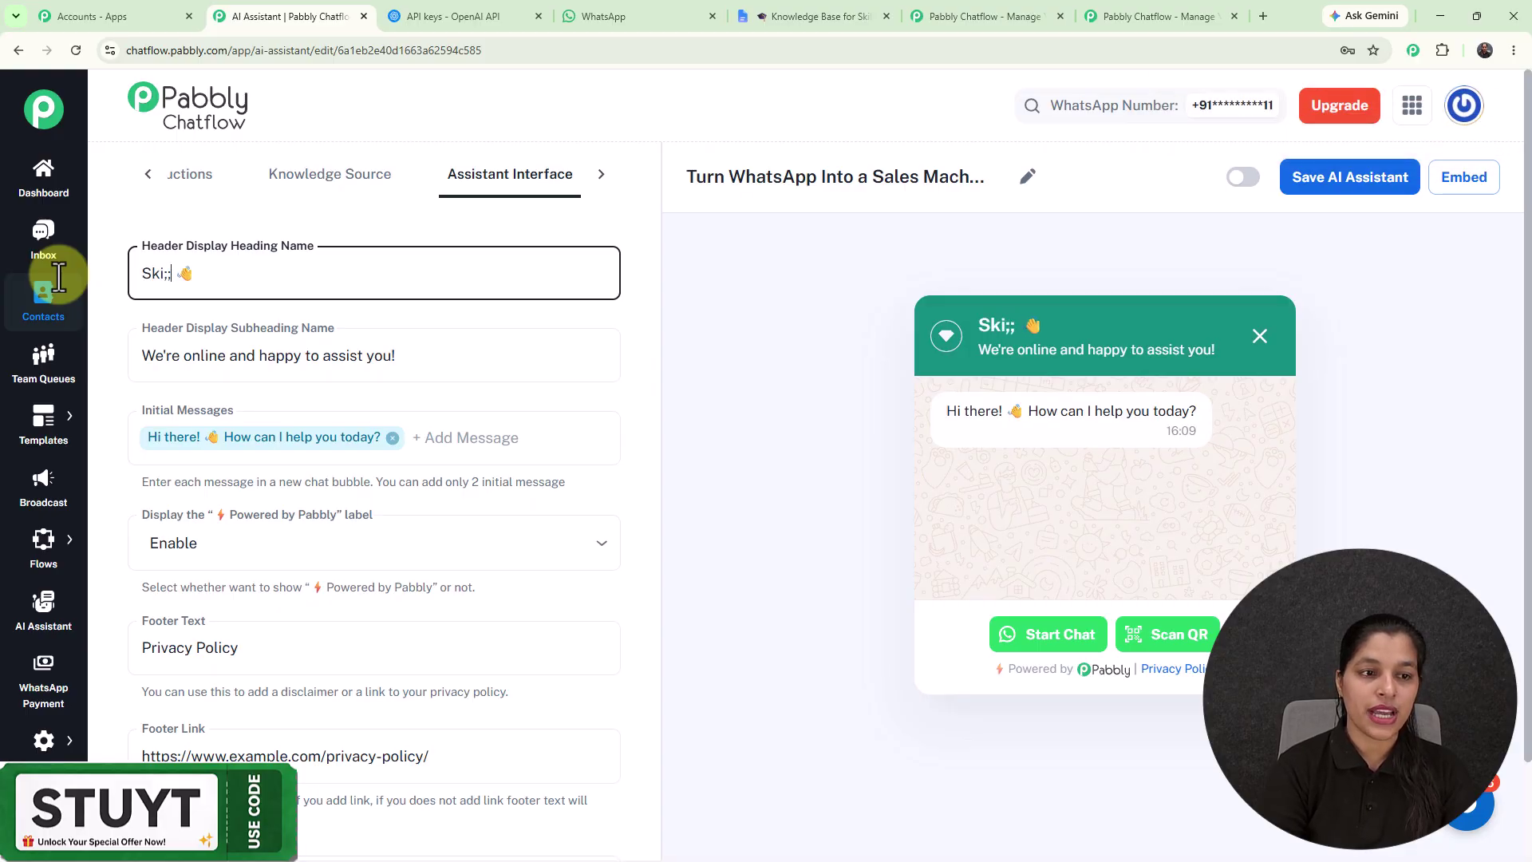
key(BackSpace)
text(llForge)
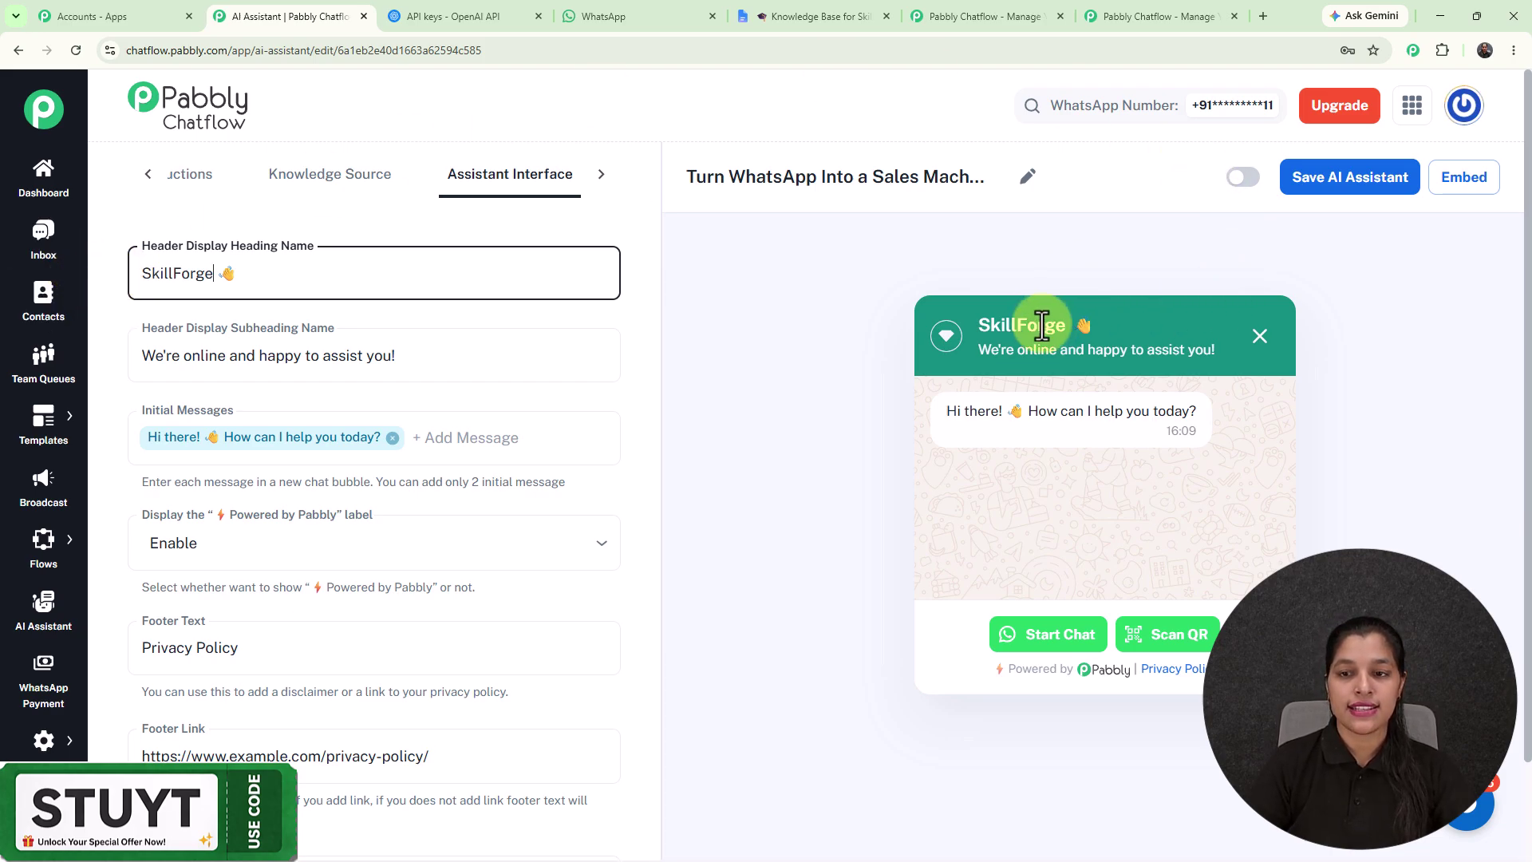
drag(978, 327, 1117, 328)
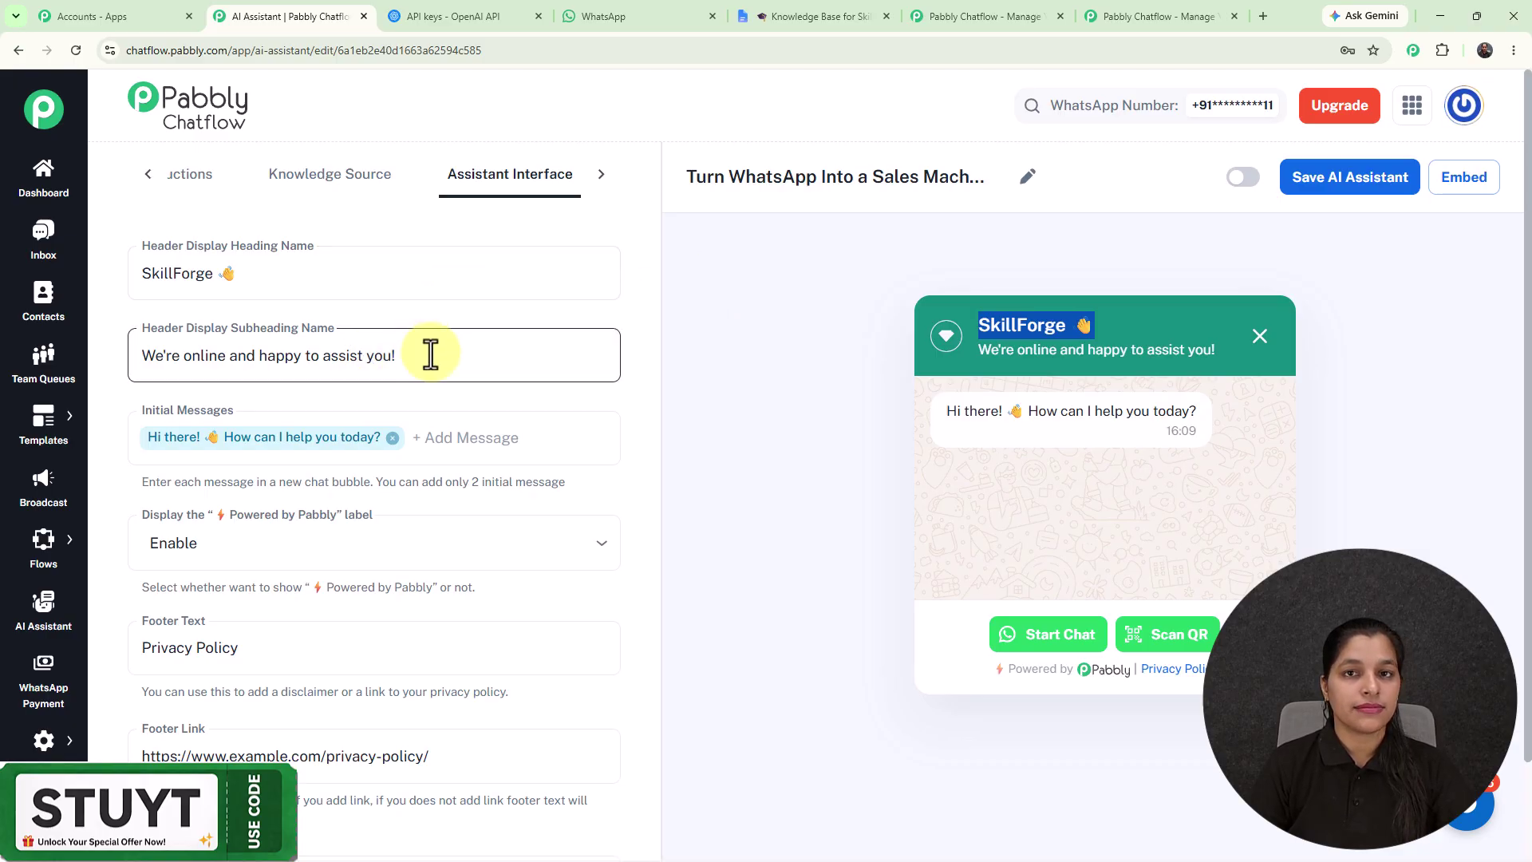
drag(451, 355, 99, 365)
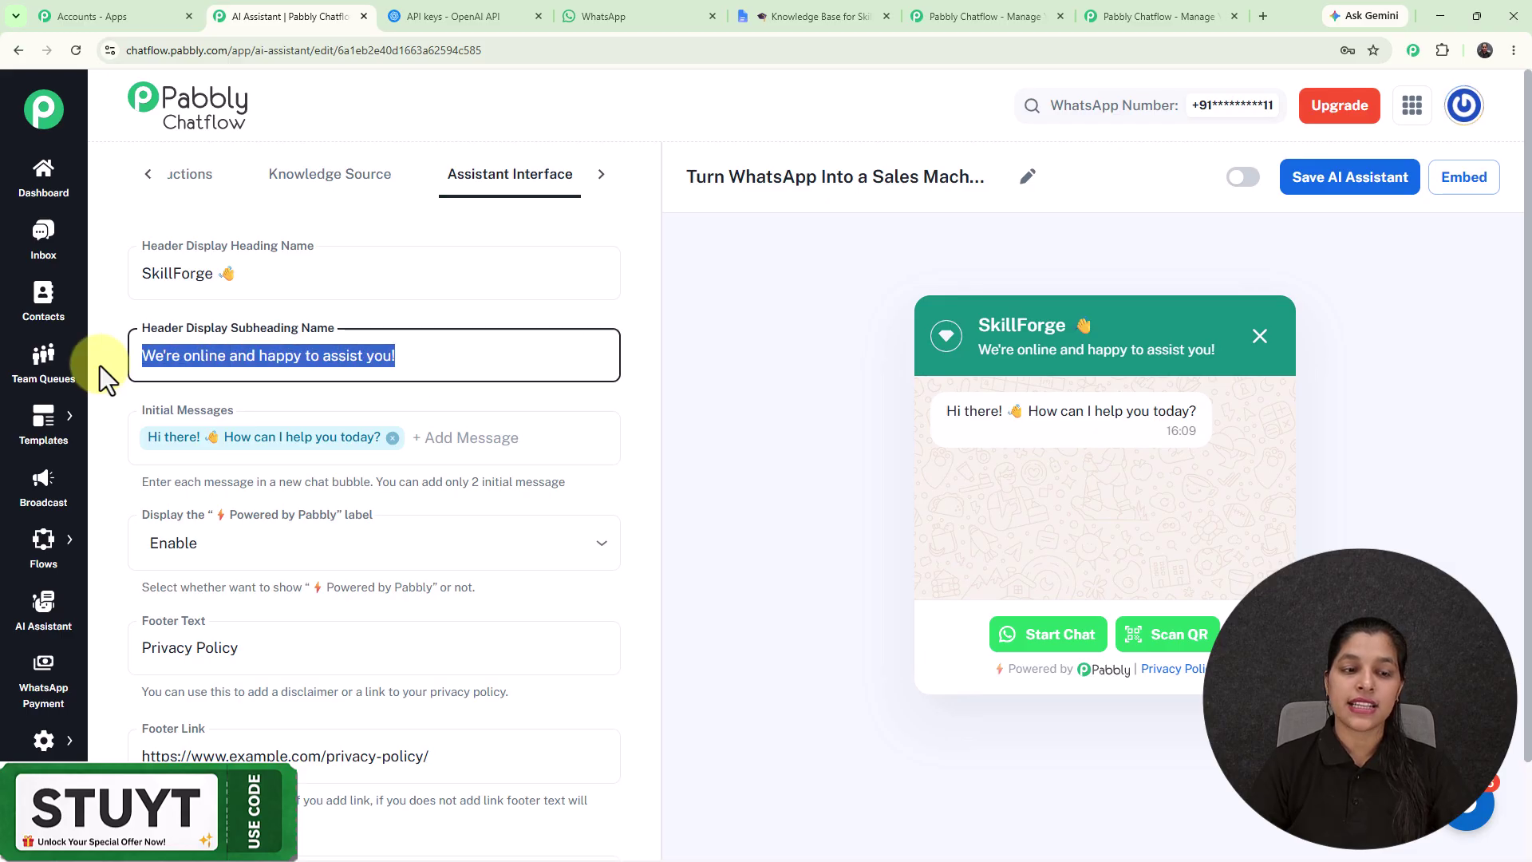
drag(977, 355, 1241, 351)
click(820, 403)
- Try disabling the "Powered by Pabbly" label in the assistant interface, and set it back to Enable
scroll(634, 397, down, 1)
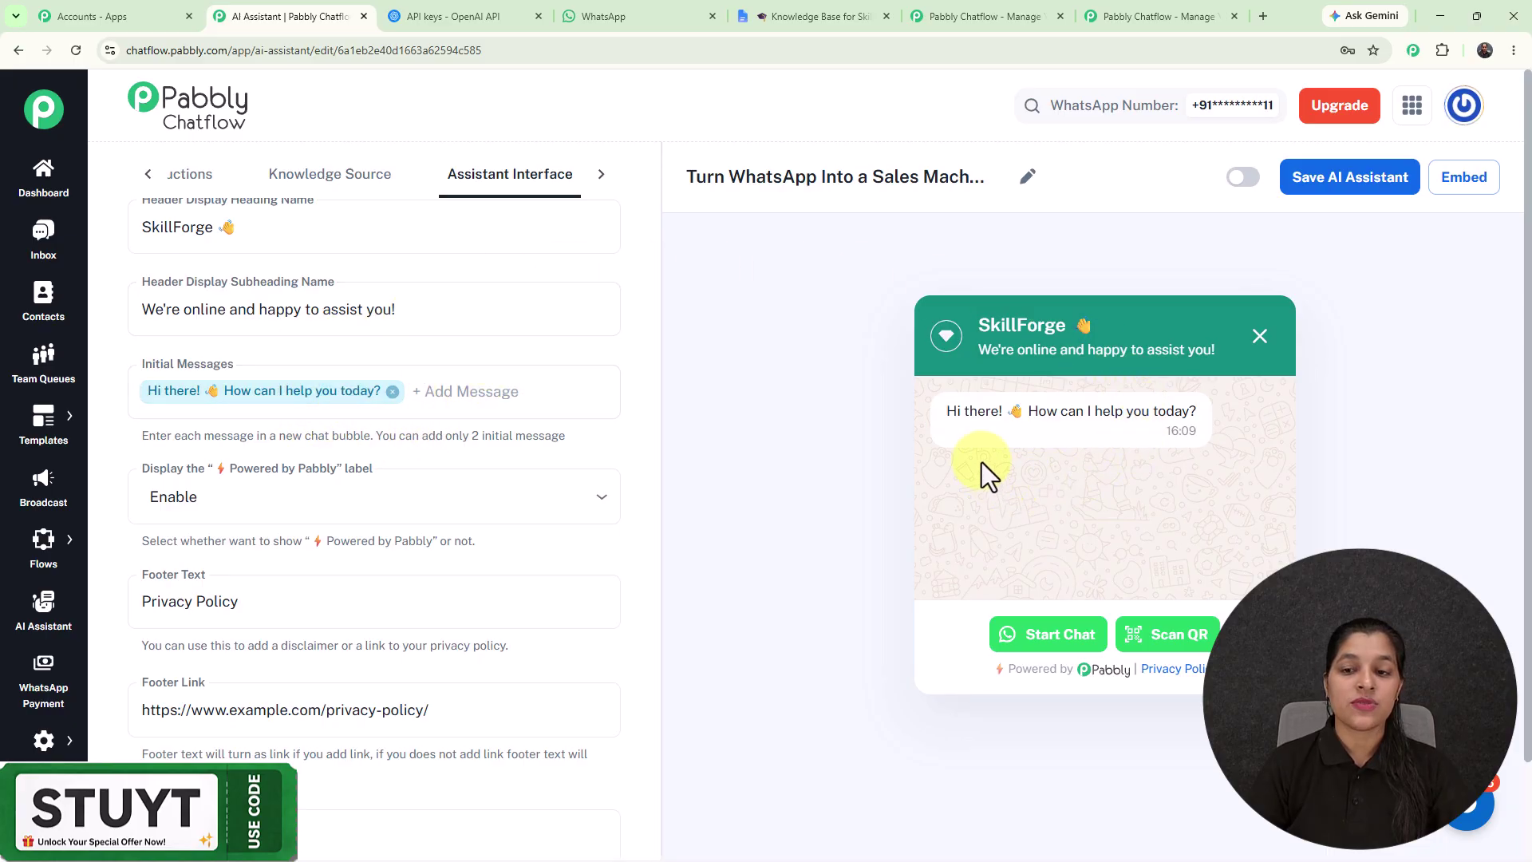
scroll(575, 380, down, 2)
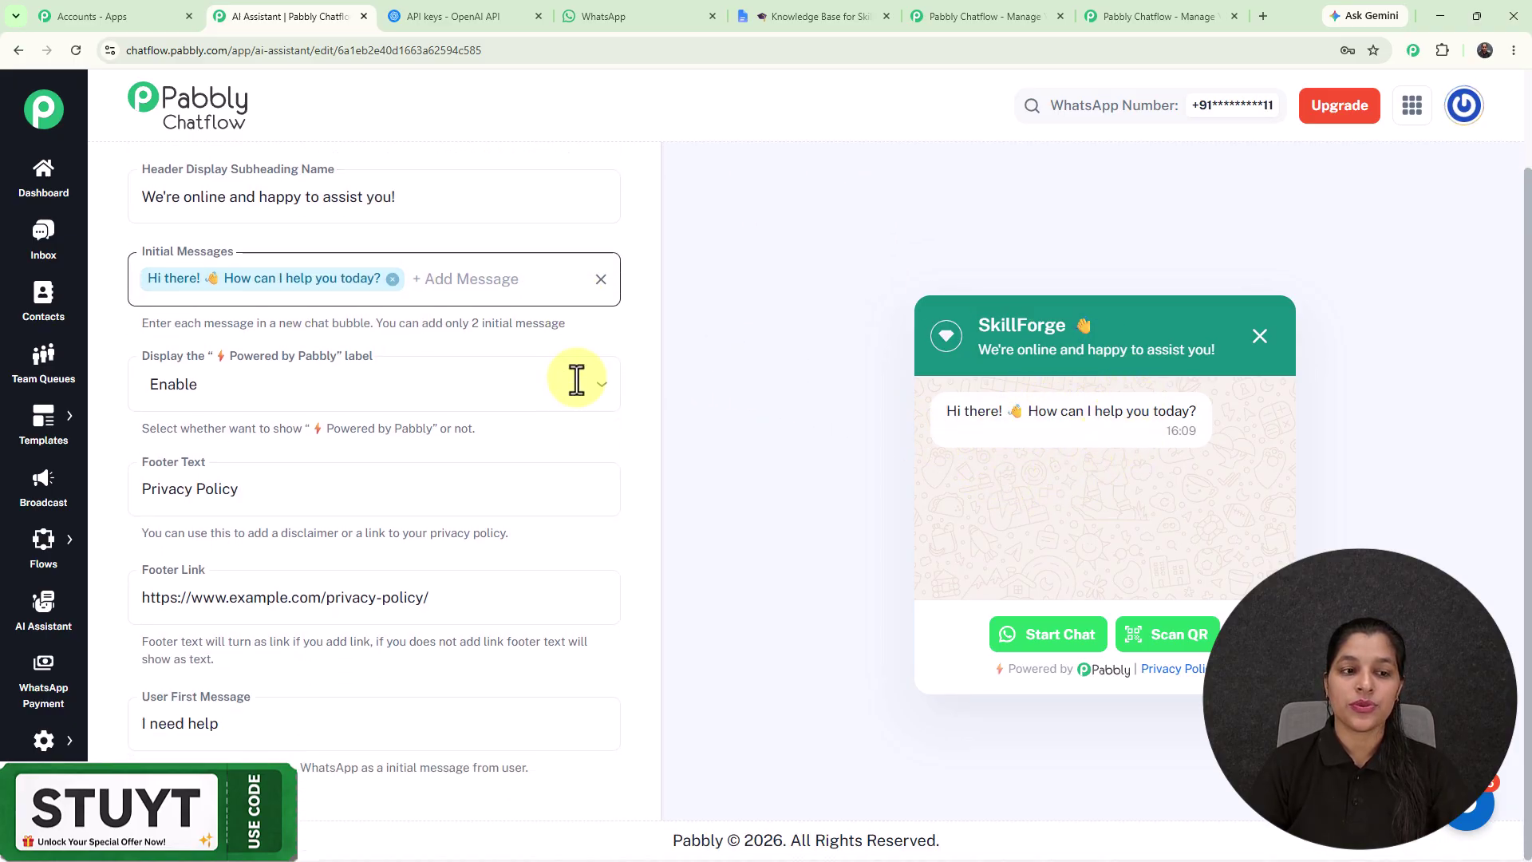
click(461, 388)
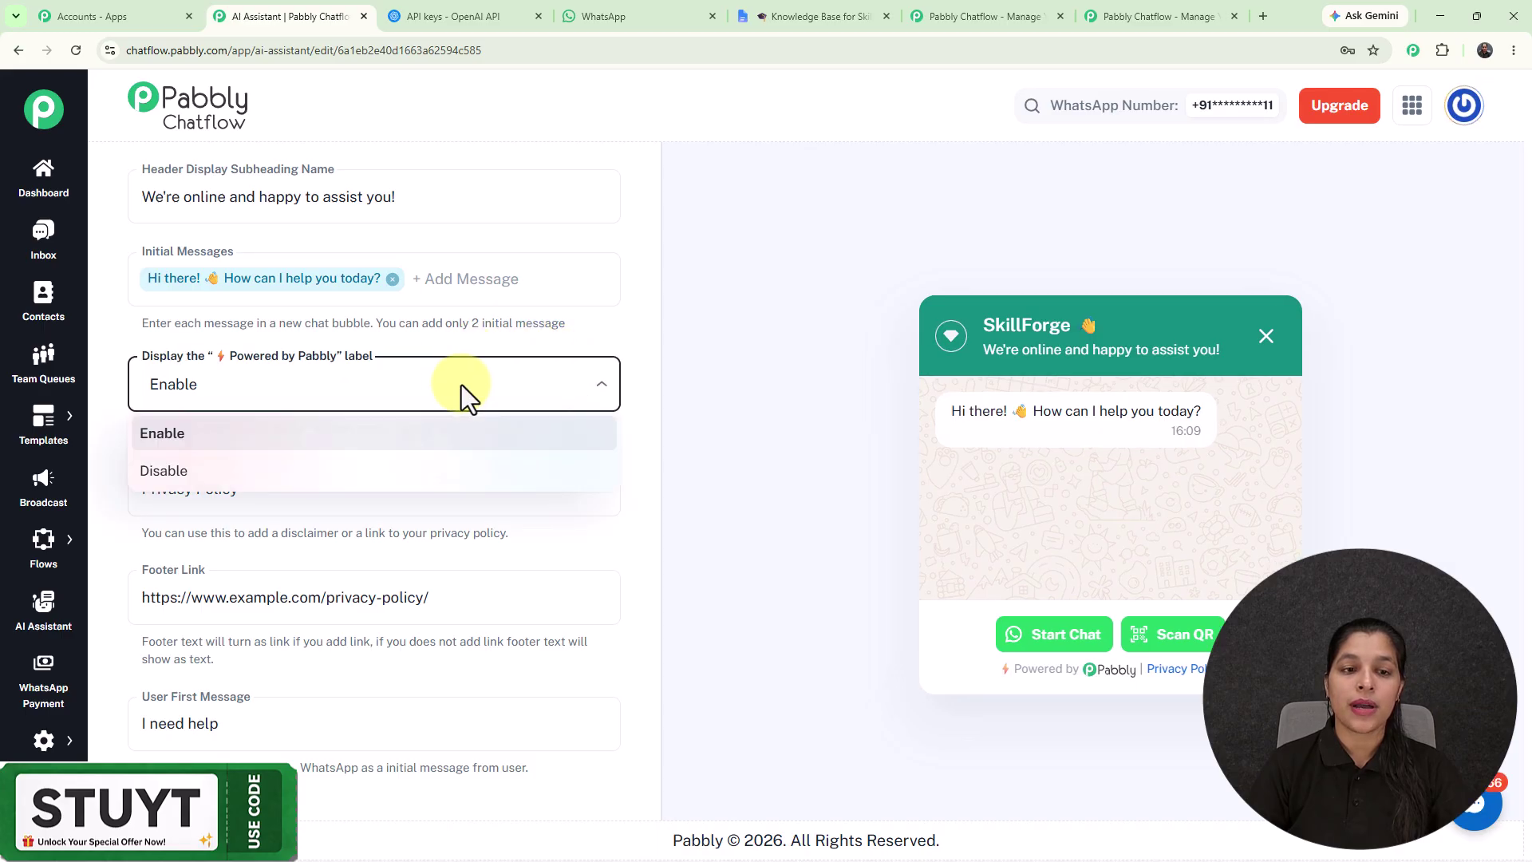
click(295, 472)
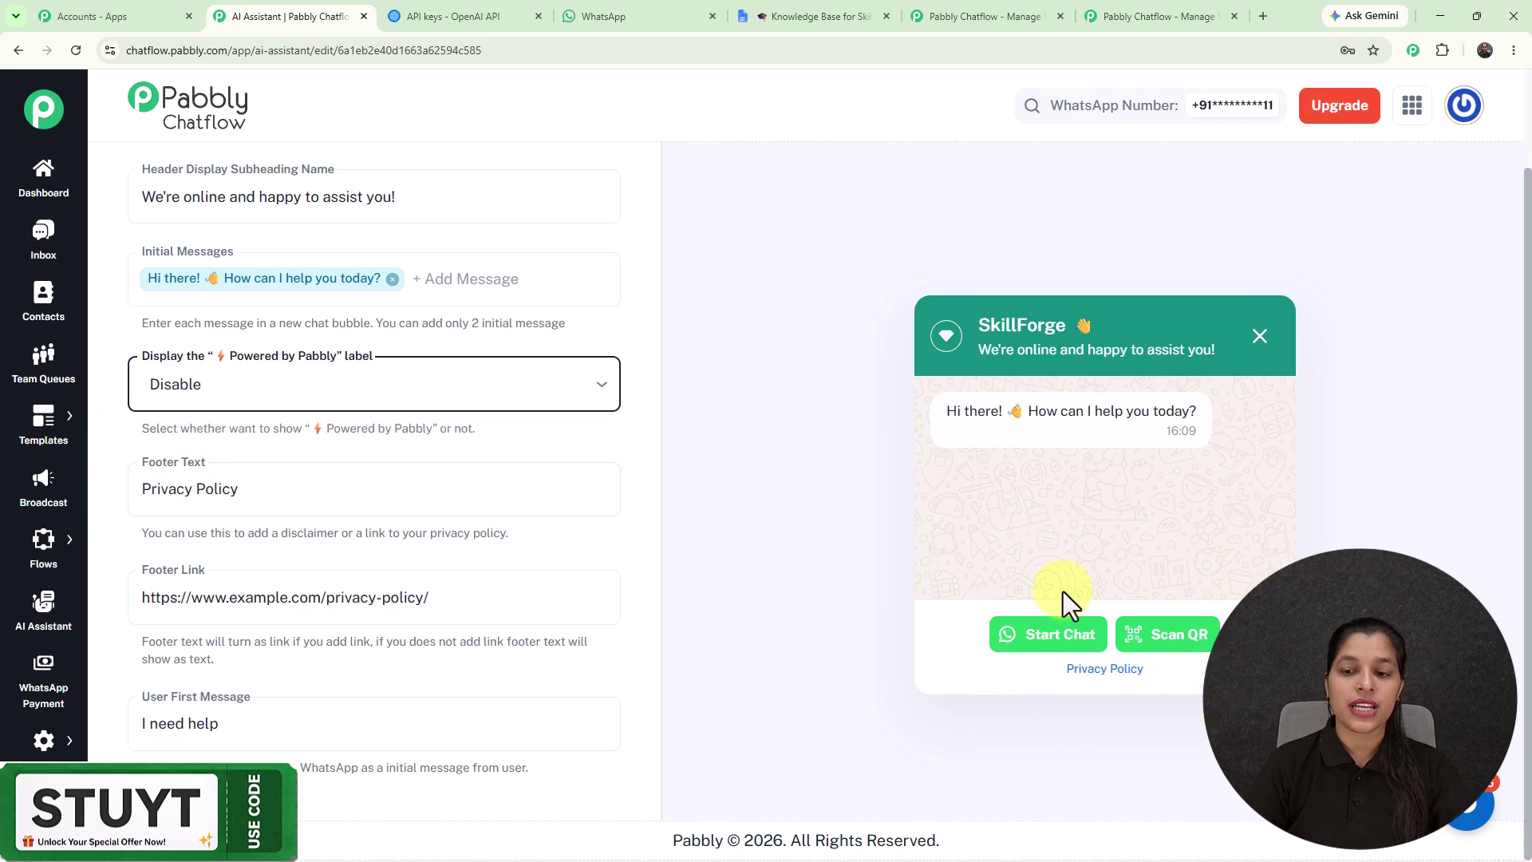
click(544, 393)
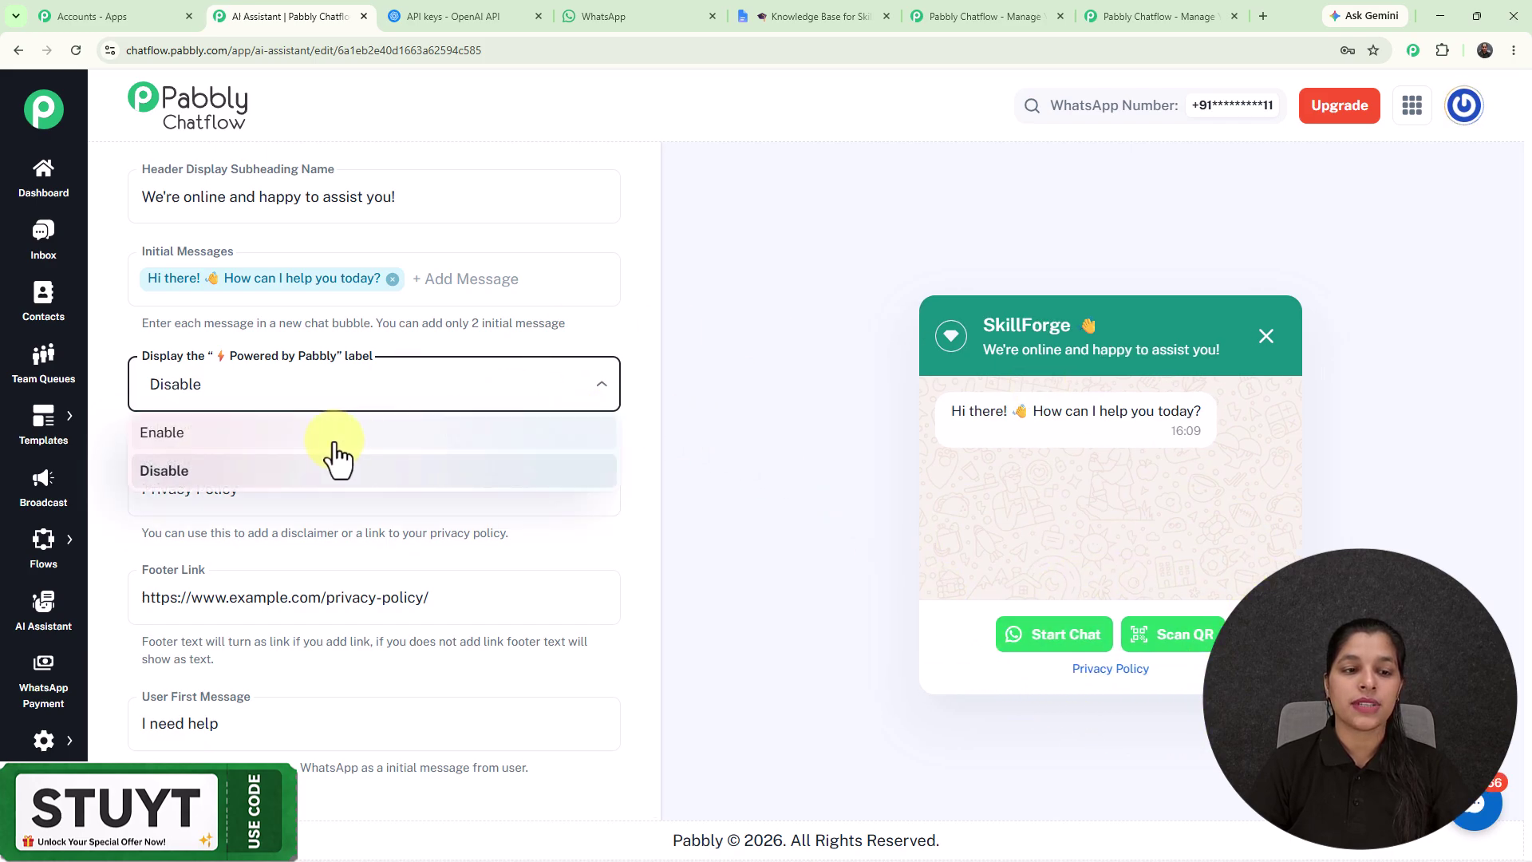
click(274, 439)
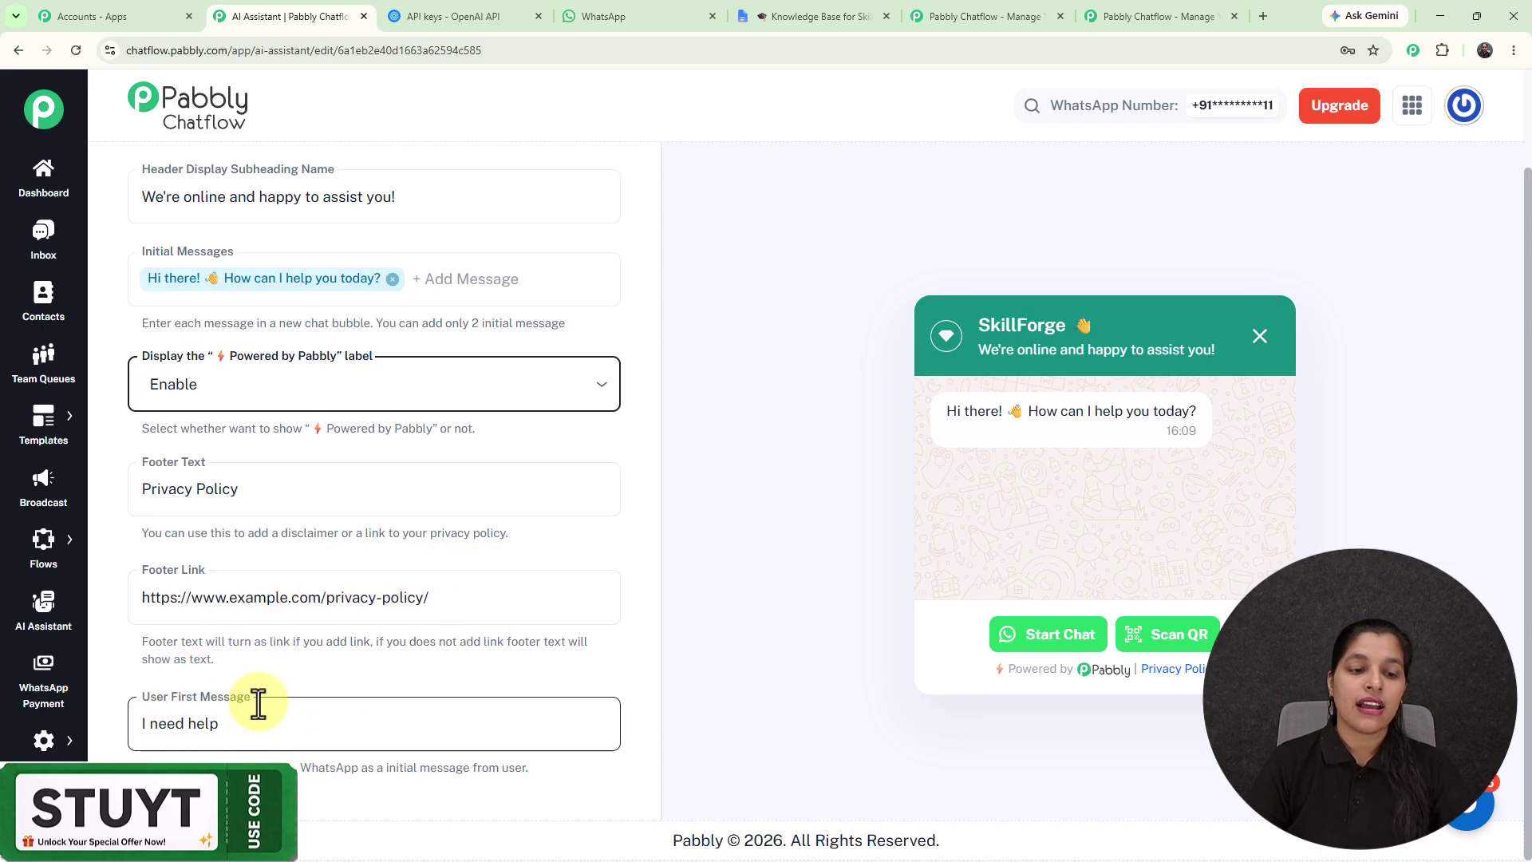
- Examine the assistant's styling options, including theme mode, assistant shape, colors, and the profile and background pictures
scroll(314, 664, up, 4)
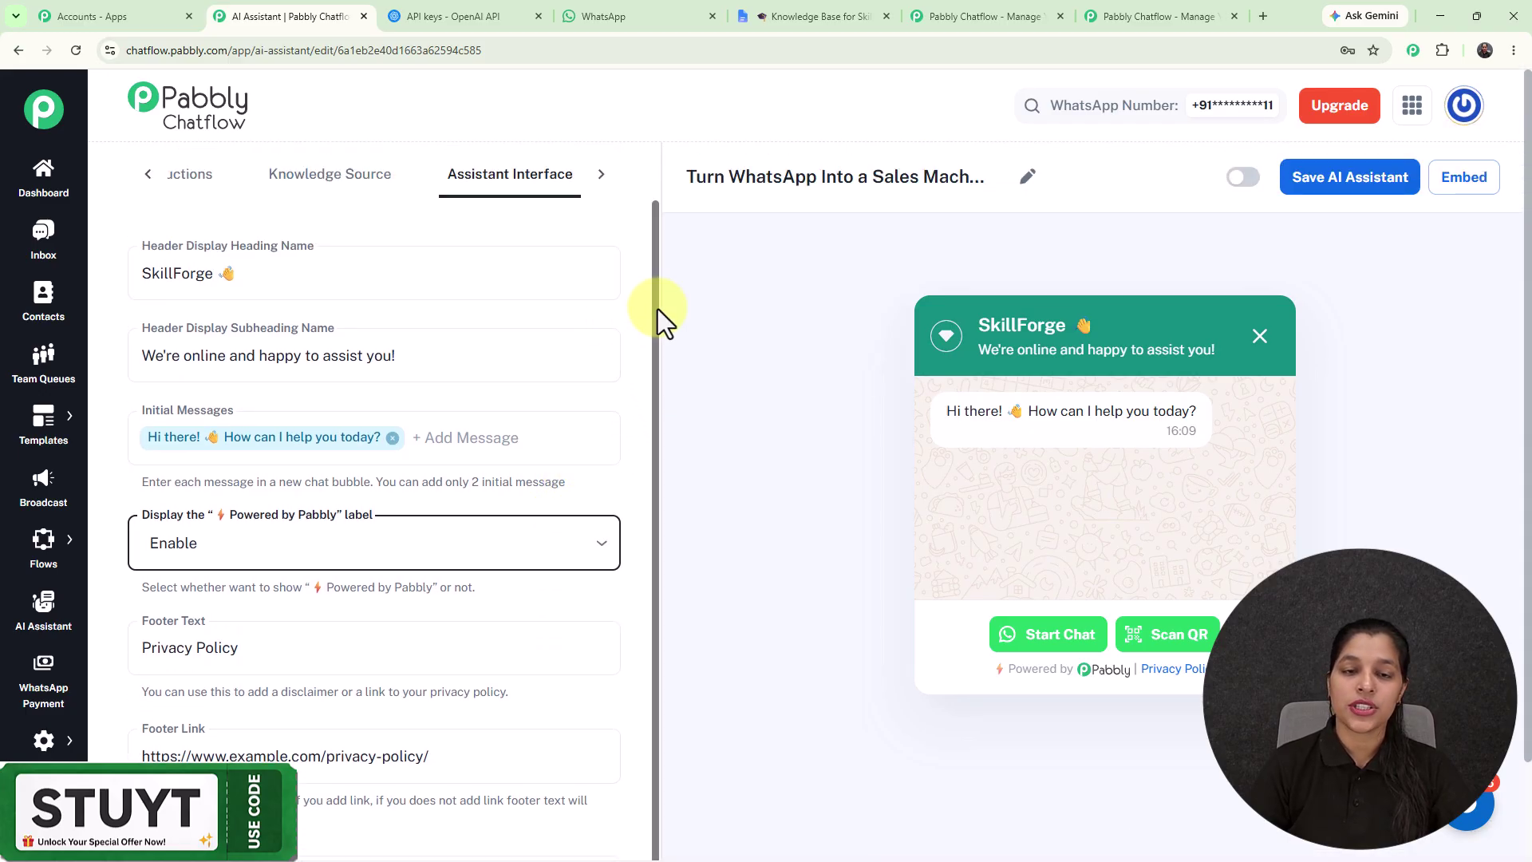
click(603, 177)
click(546, 180)
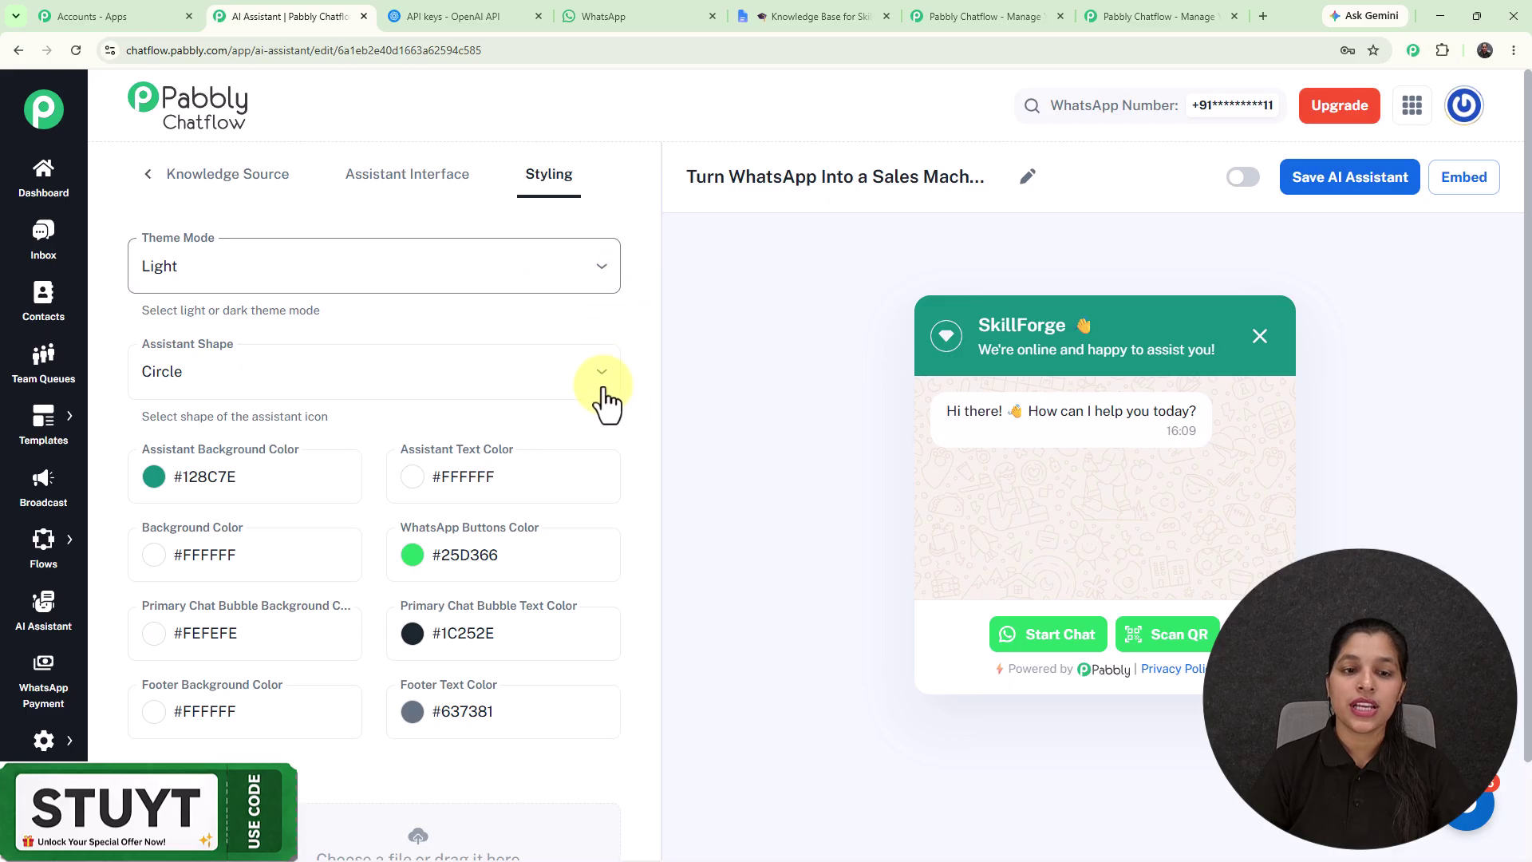
scroll(528, 309, down, 2)
scroll(528, 308, down, 2)
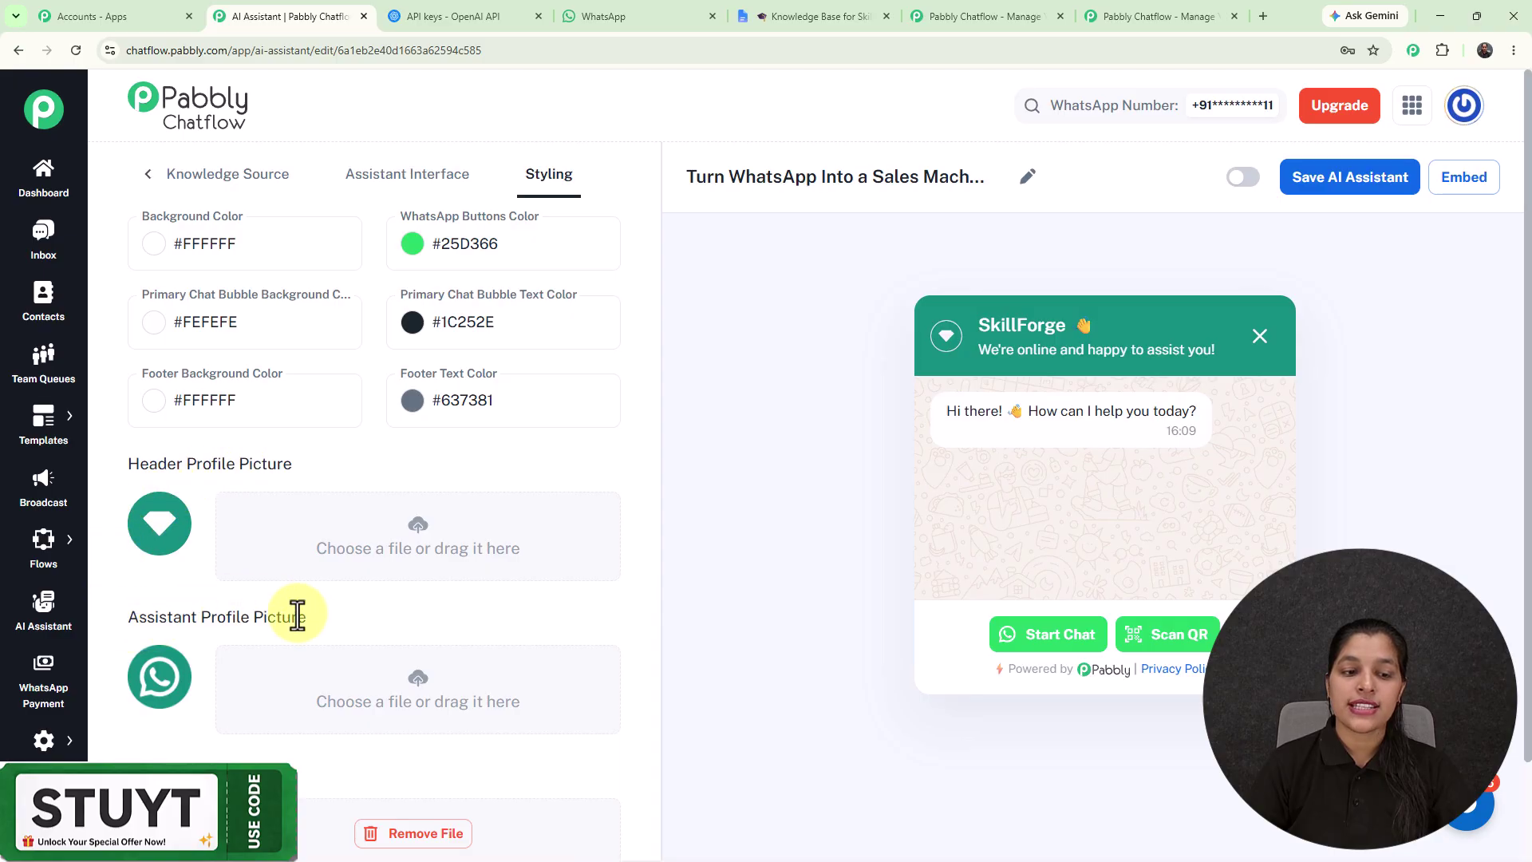
scroll(206, 511, down, 2)
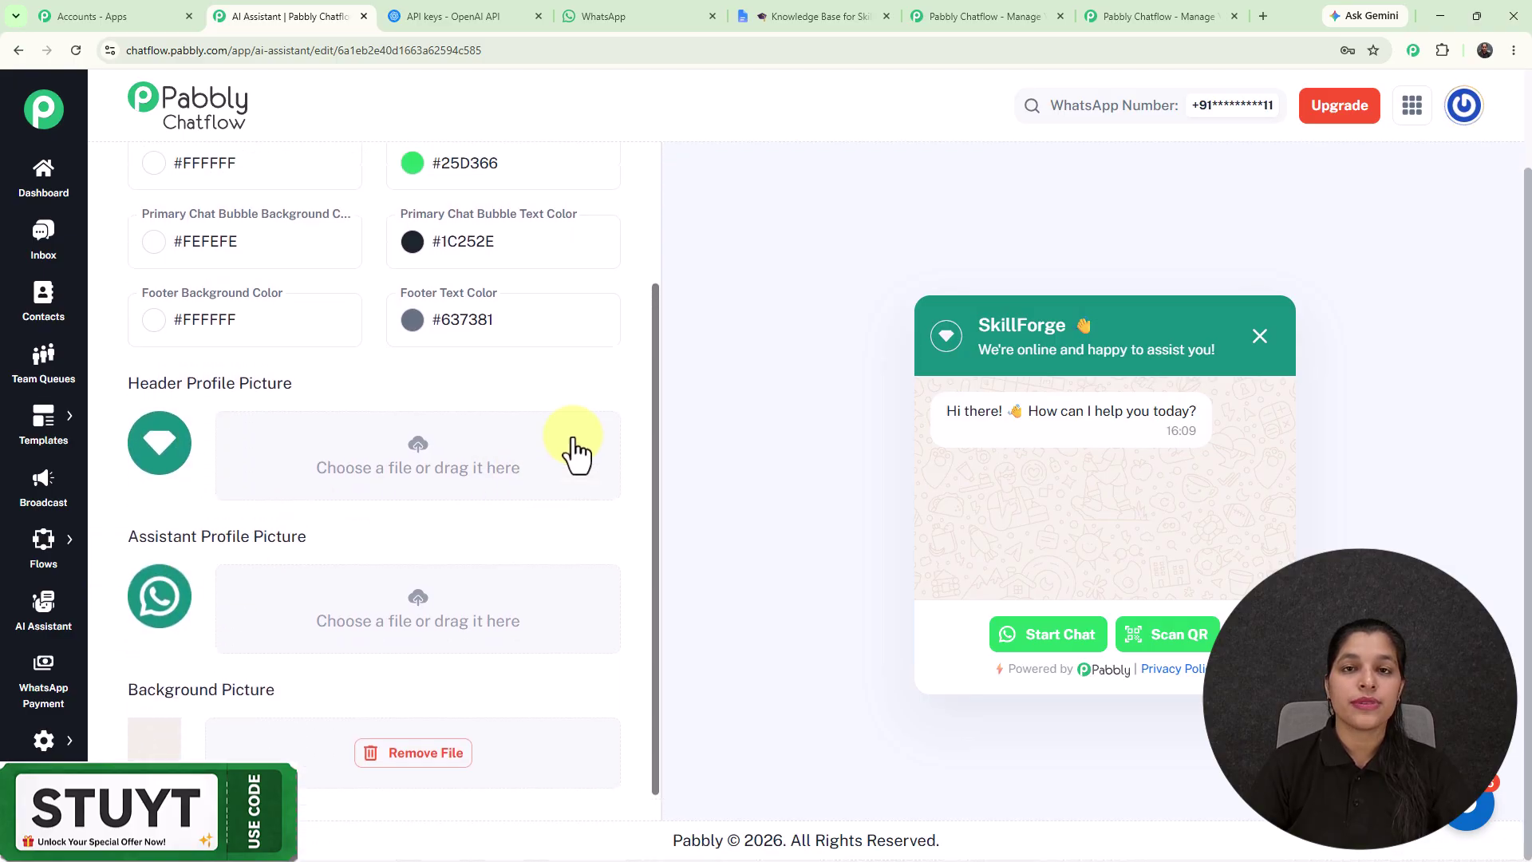
scroll(573, 451, up, 3)
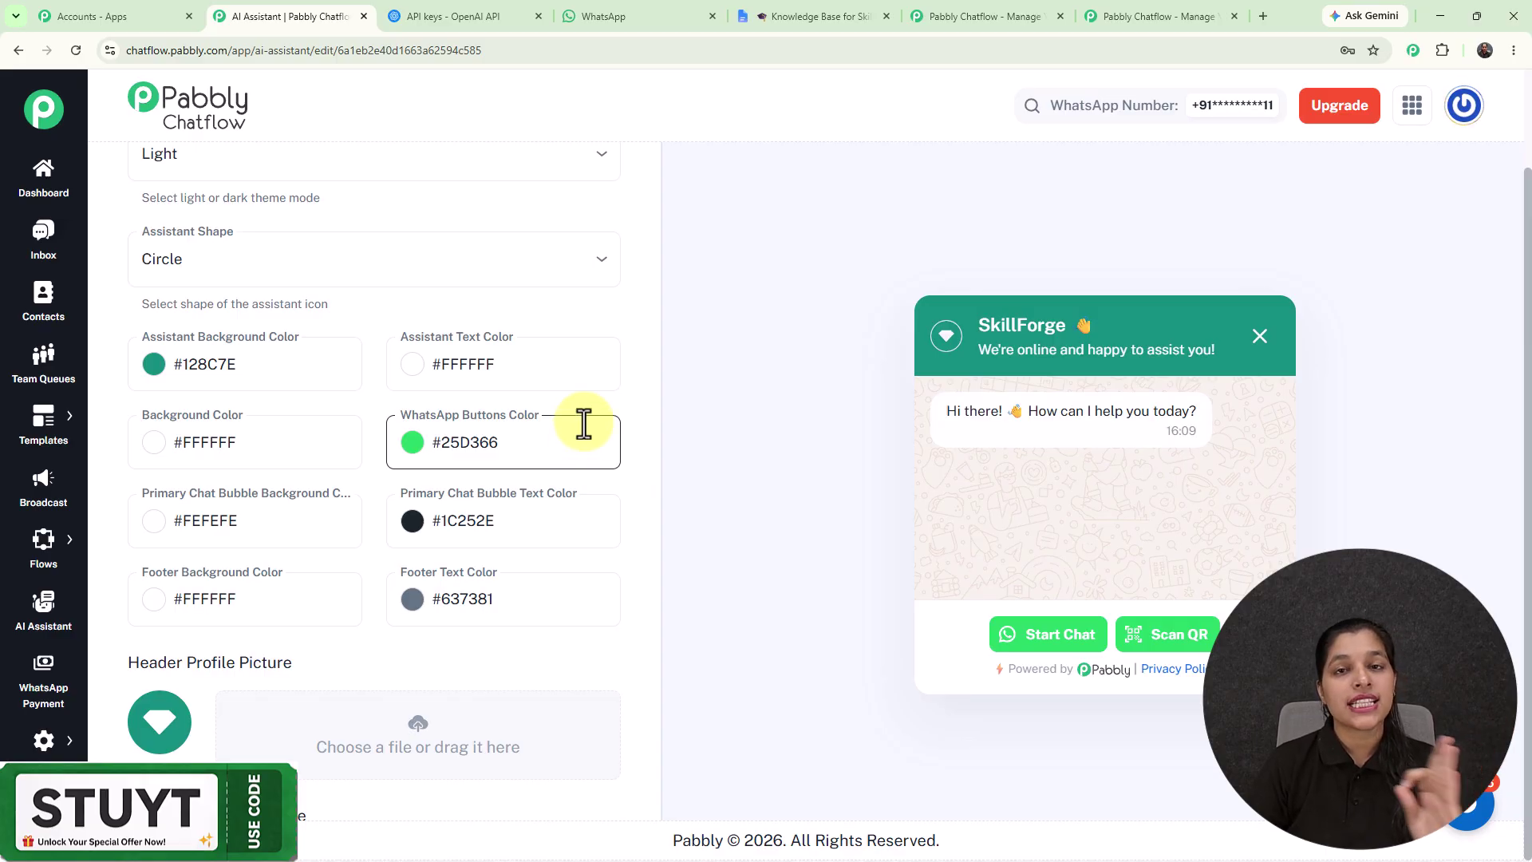
scroll(583, 424, up, 1)
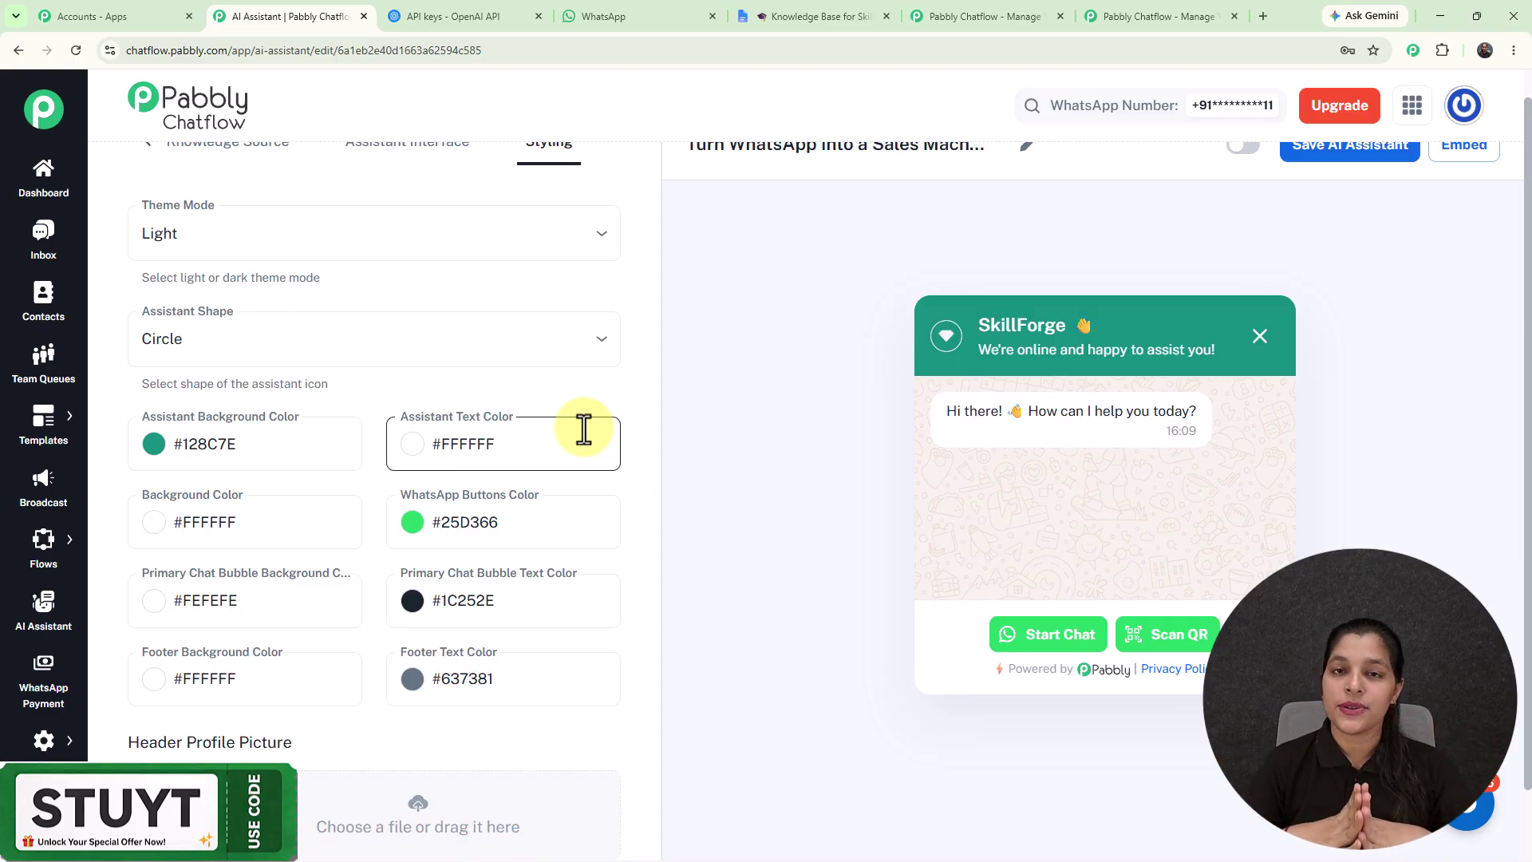
scroll(583, 428, up, 1)
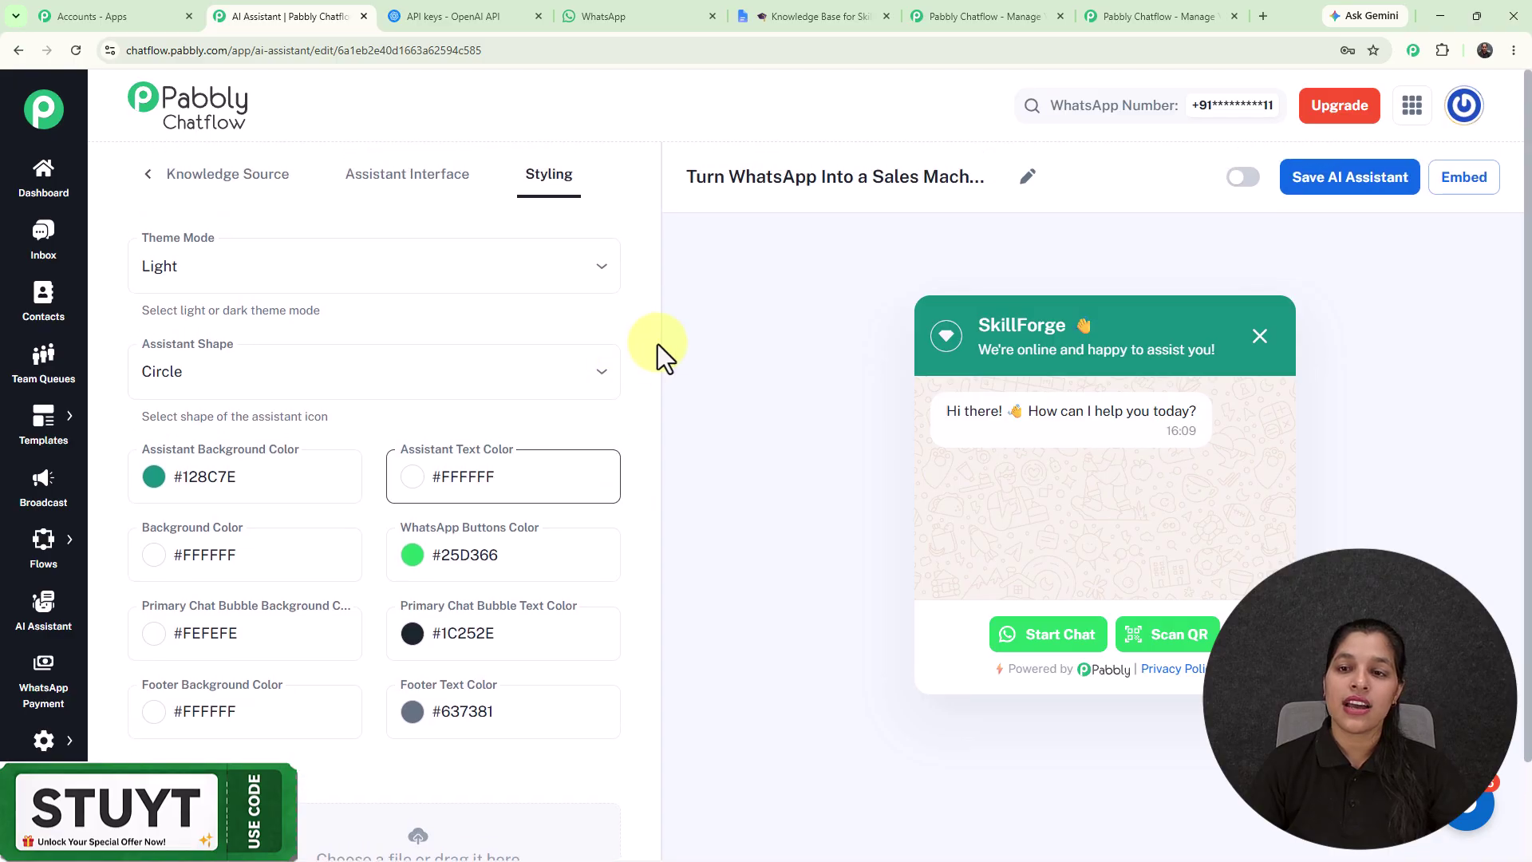
- Activate and save the AI assistant, and view its embed script
click(1242, 177)
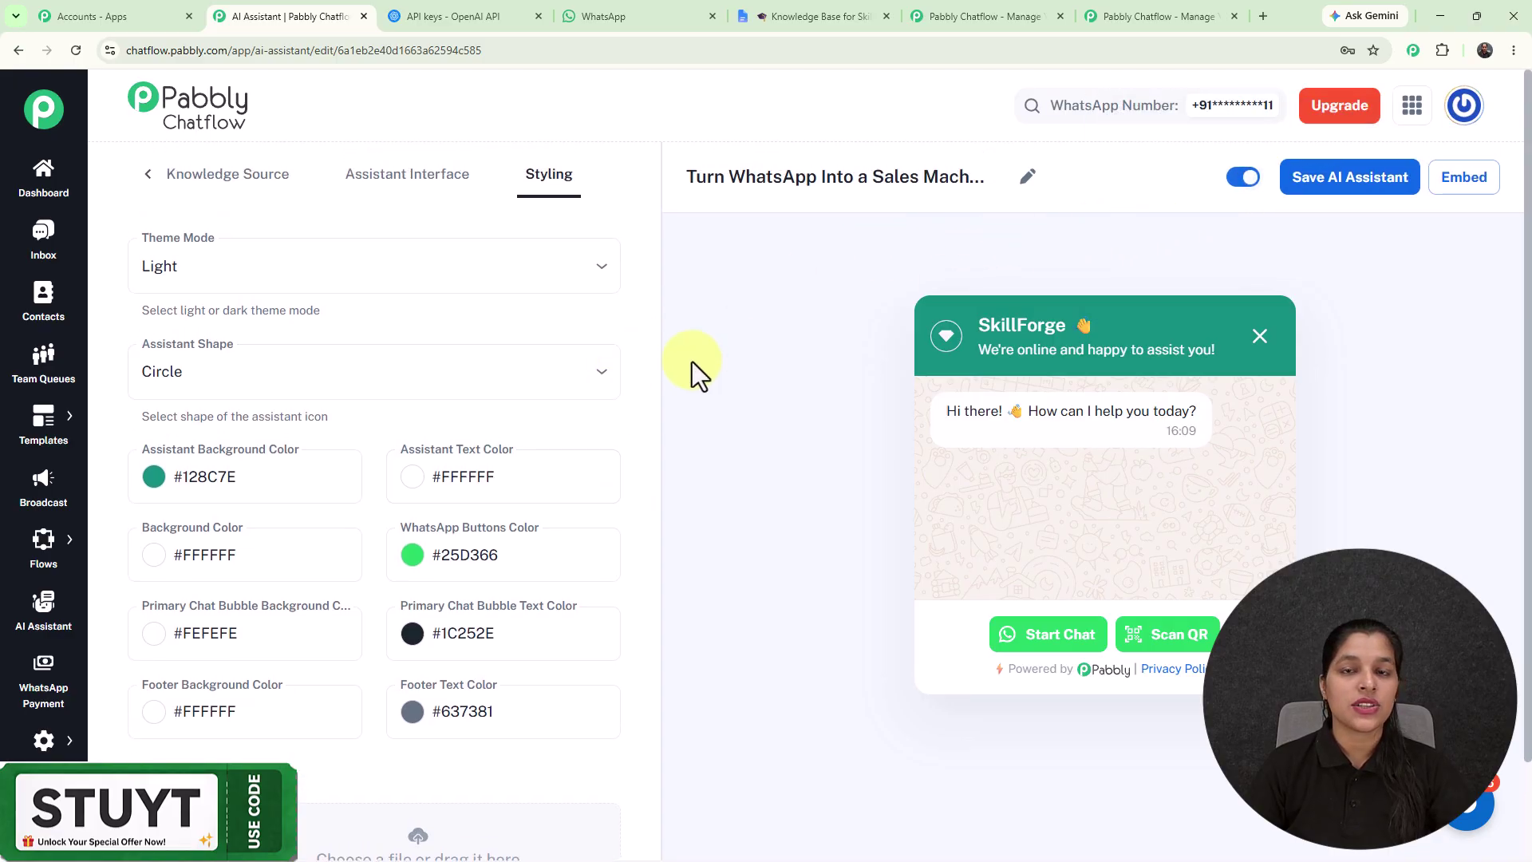
click(1338, 185)
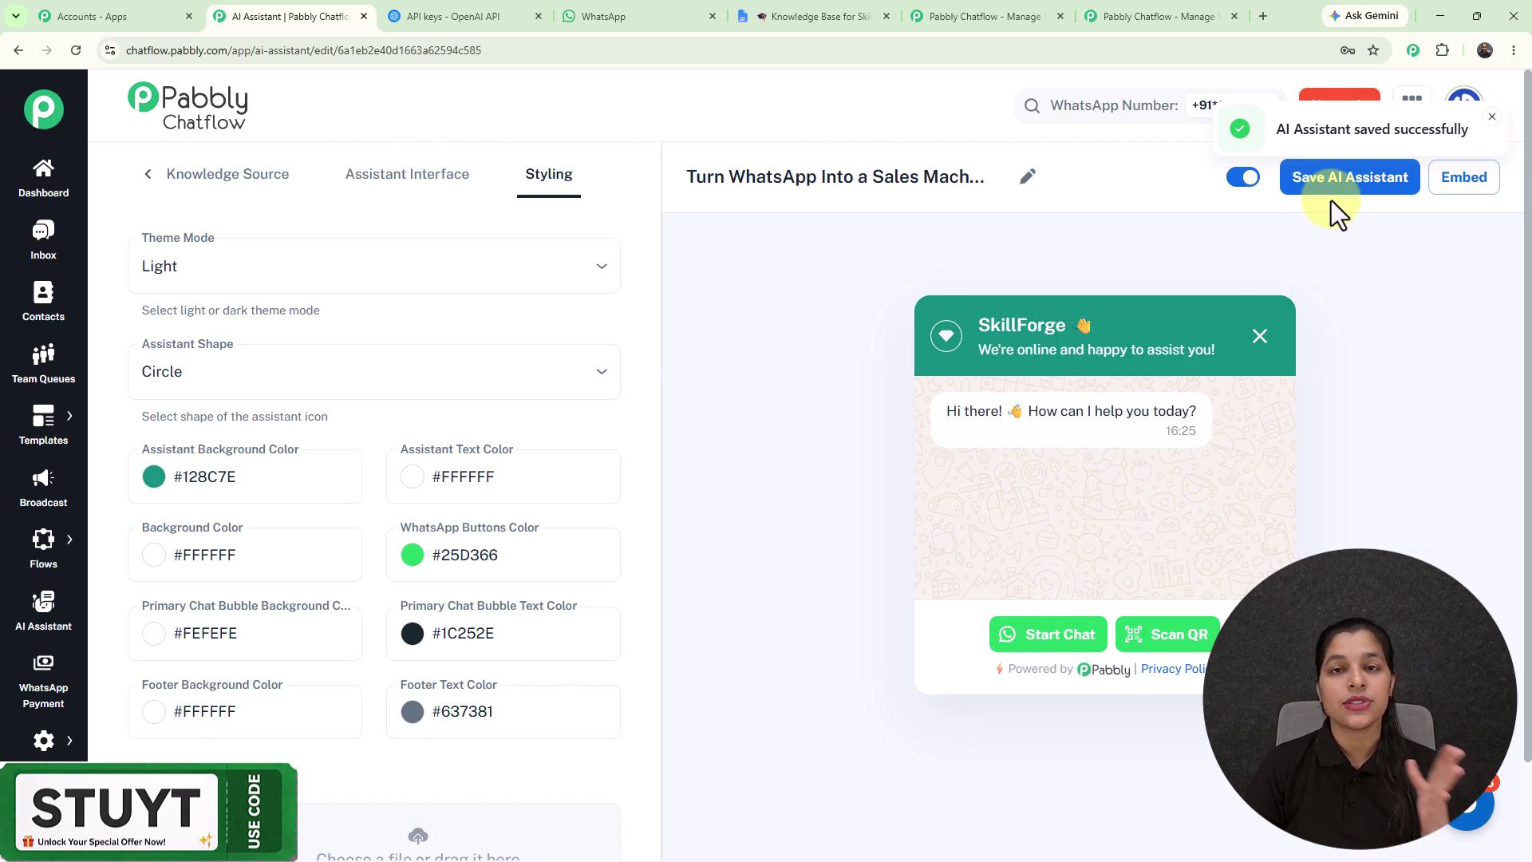
click(1478, 190)
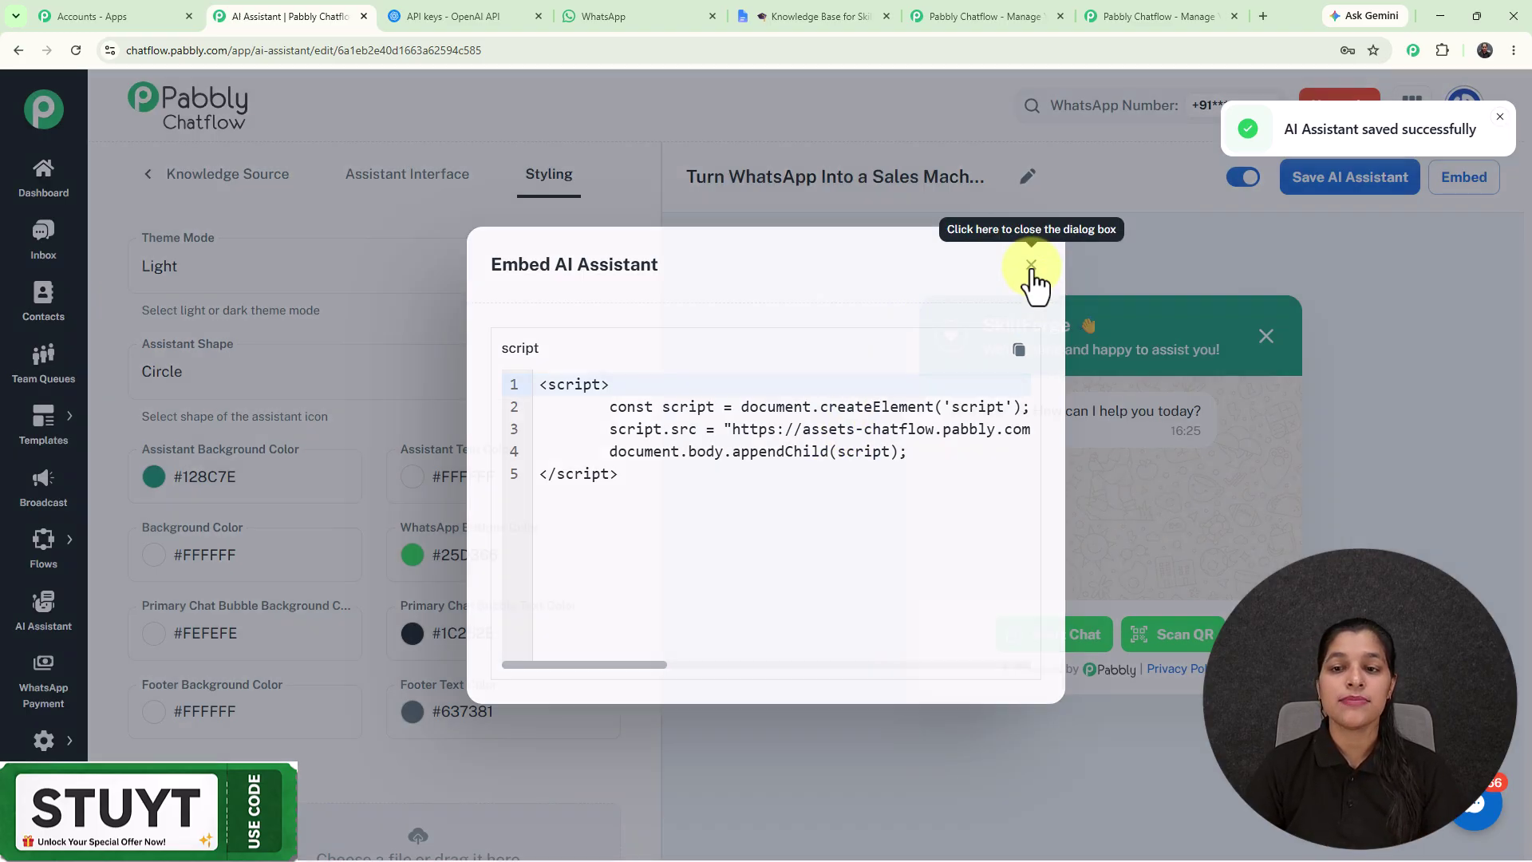
click(1031, 265)
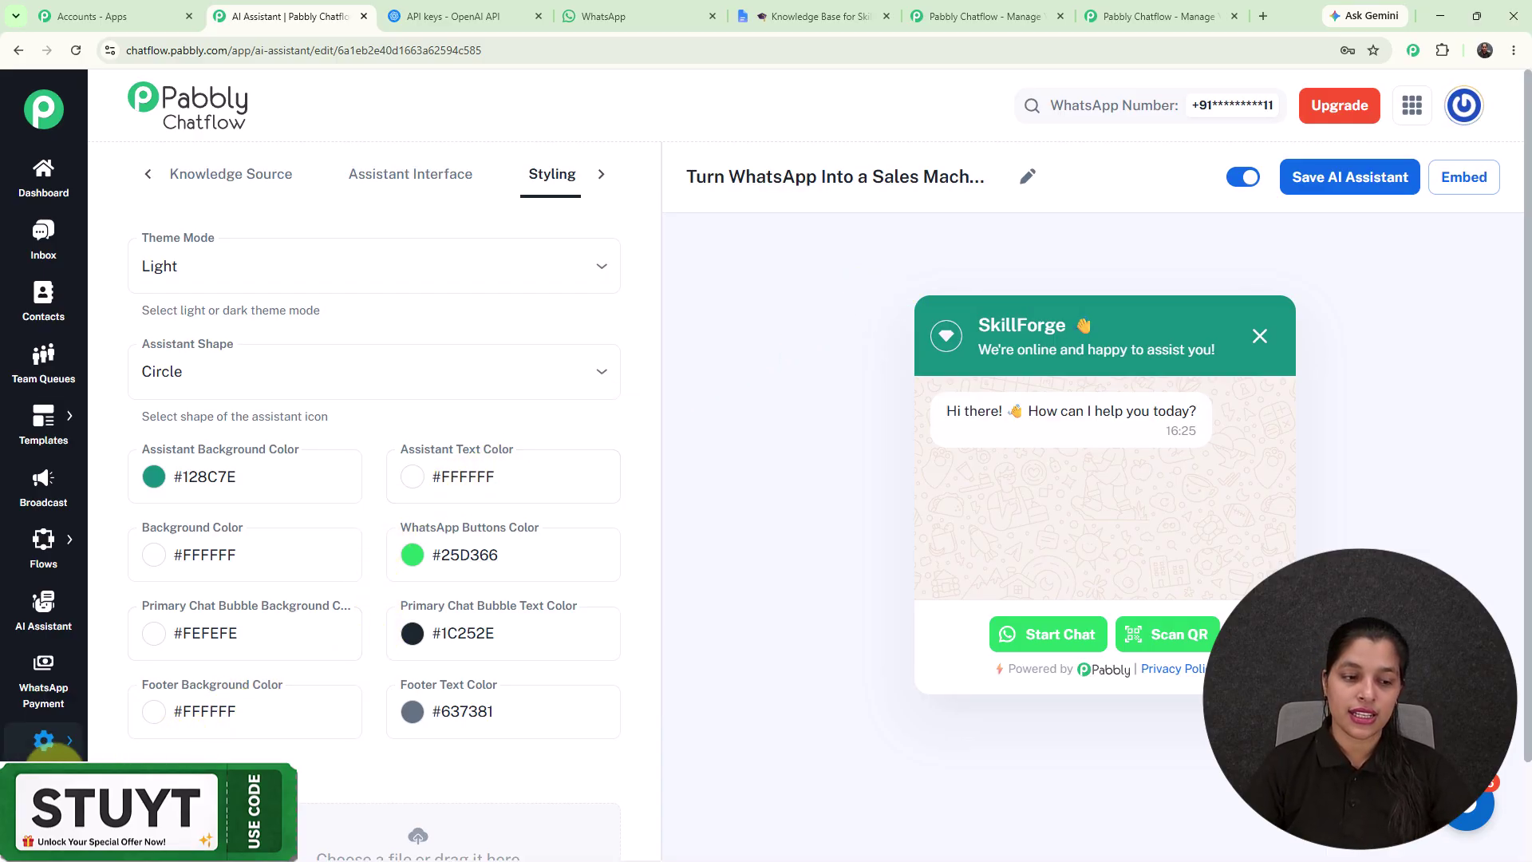
- Examine the AI Auto-Reply settings in the inbox settings, including the available contact lists and AI assistants
mouse_move(49, 746)
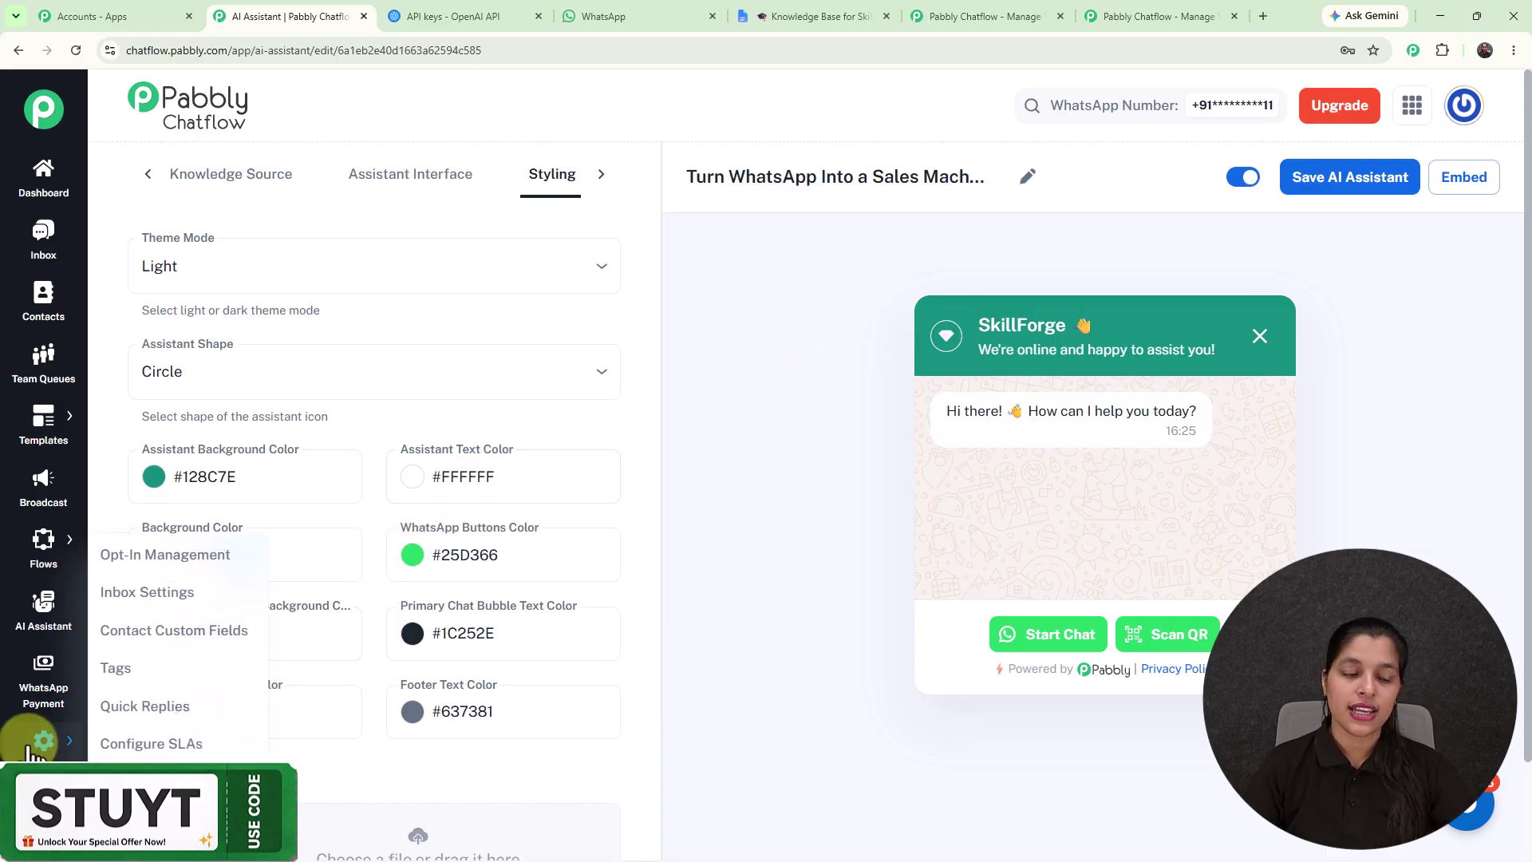
click(158, 594)
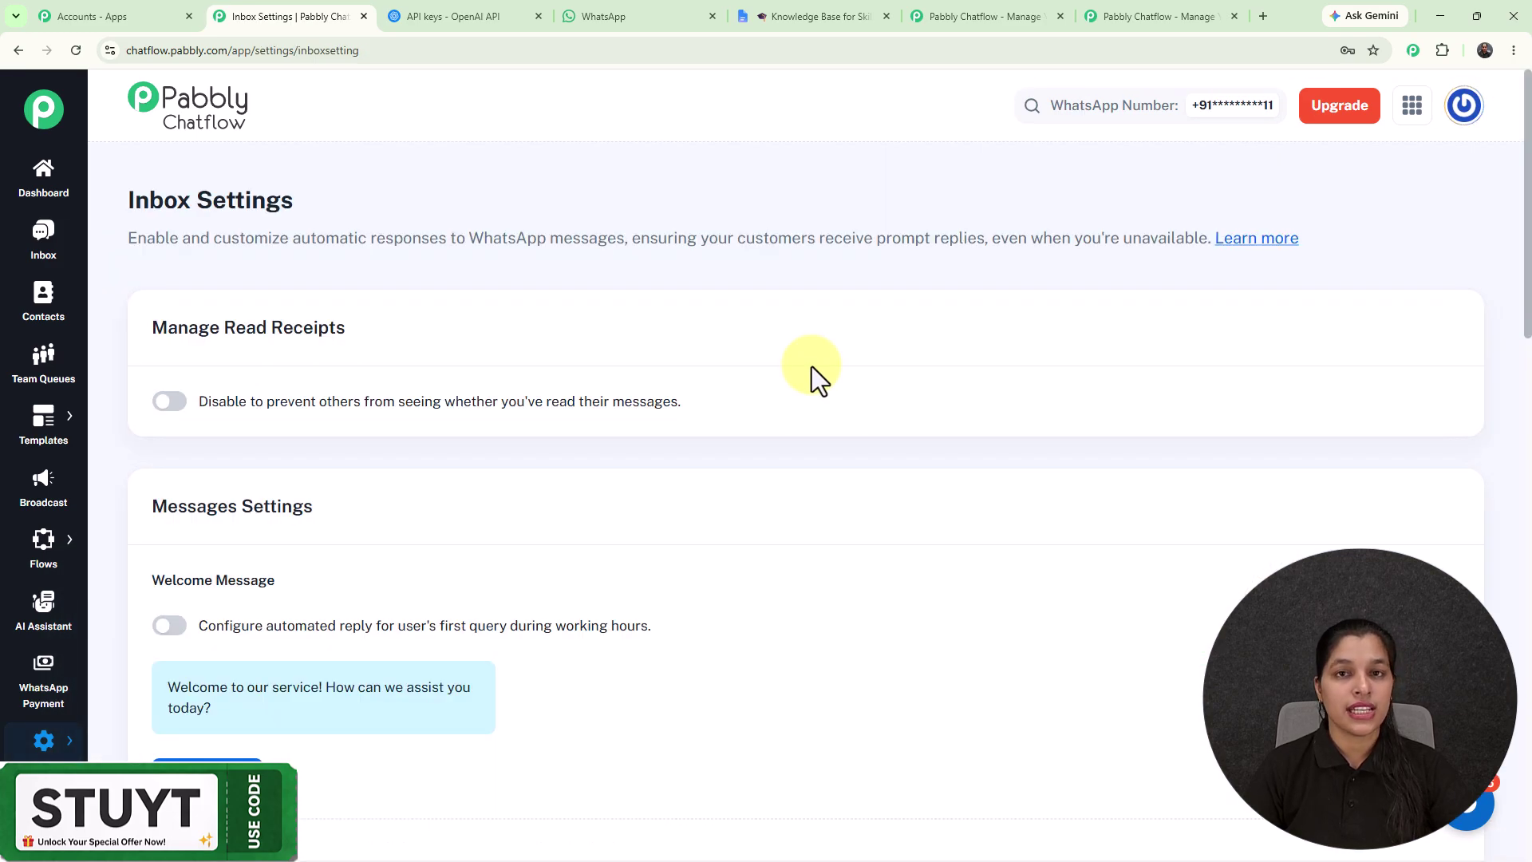
scroll(811, 367, down, 10)
scroll(812, 366, down, 7)
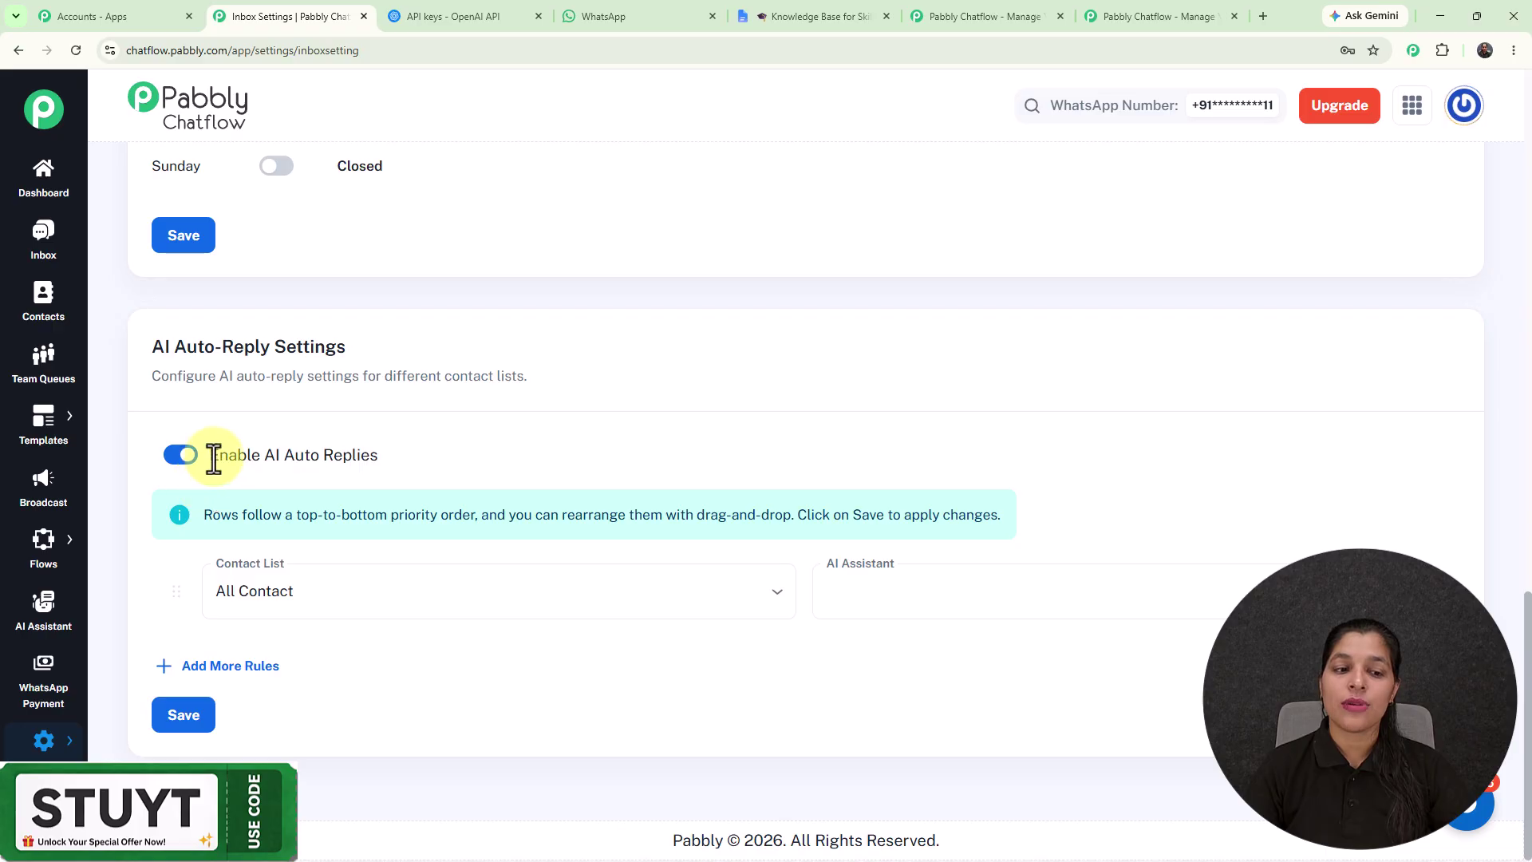
drag(214, 457, 420, 467)
click(508, 448)
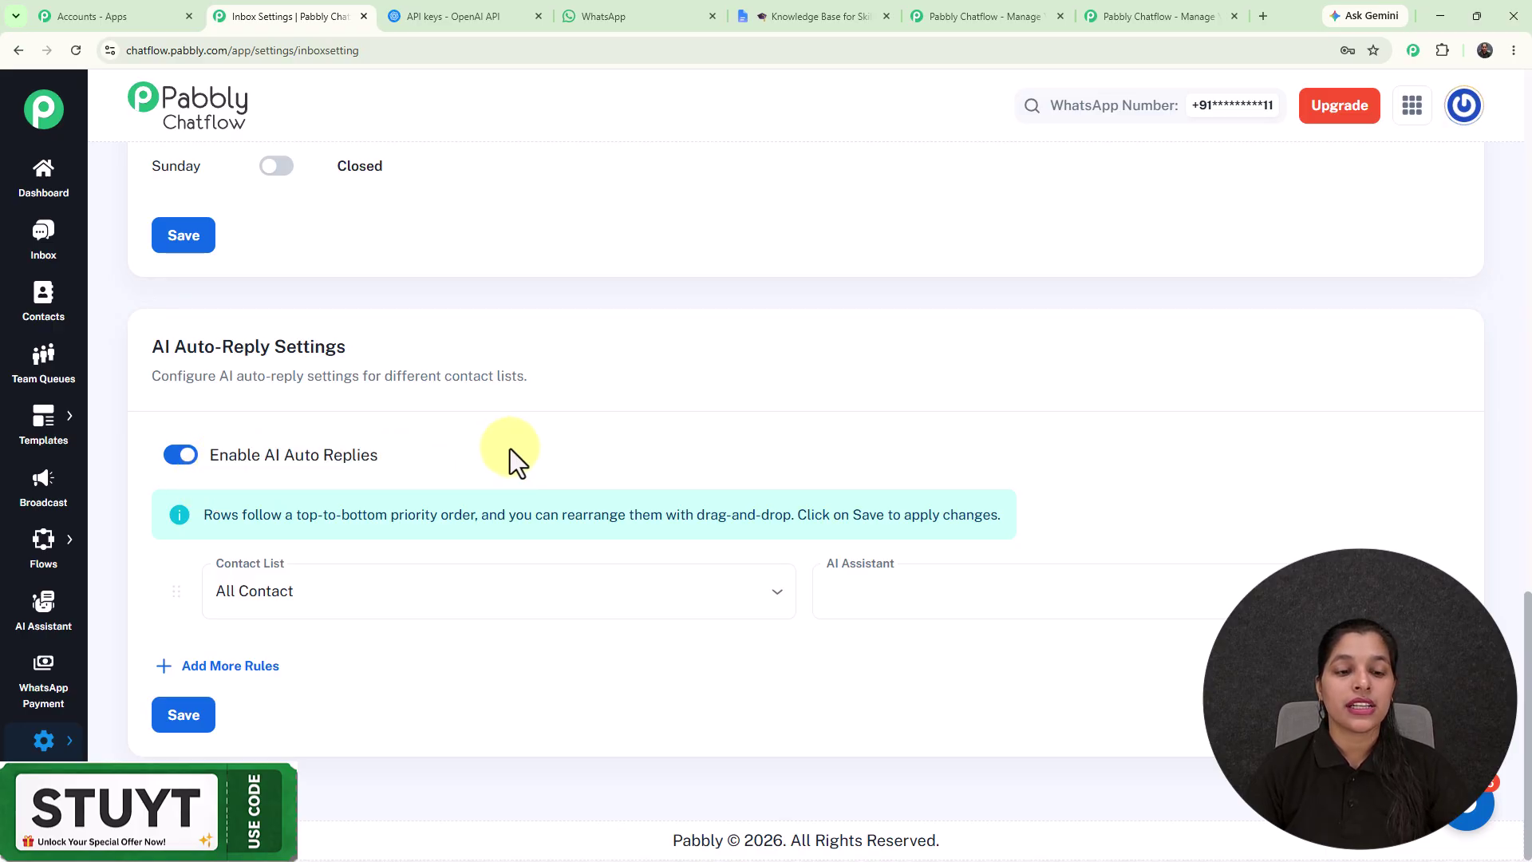
click(452, 595)
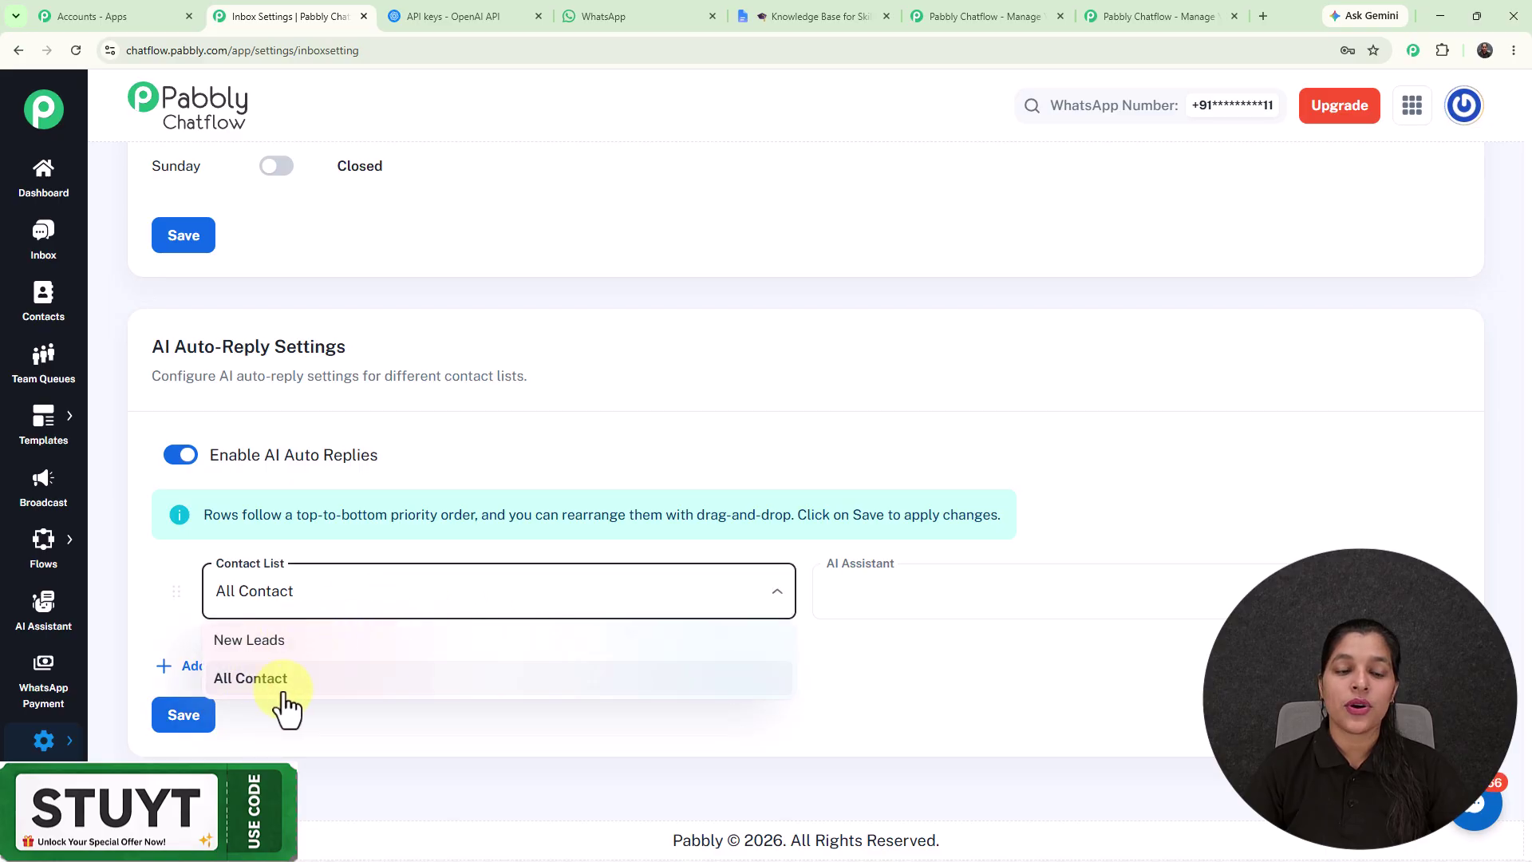
click(559, 476)
click(918, 597)
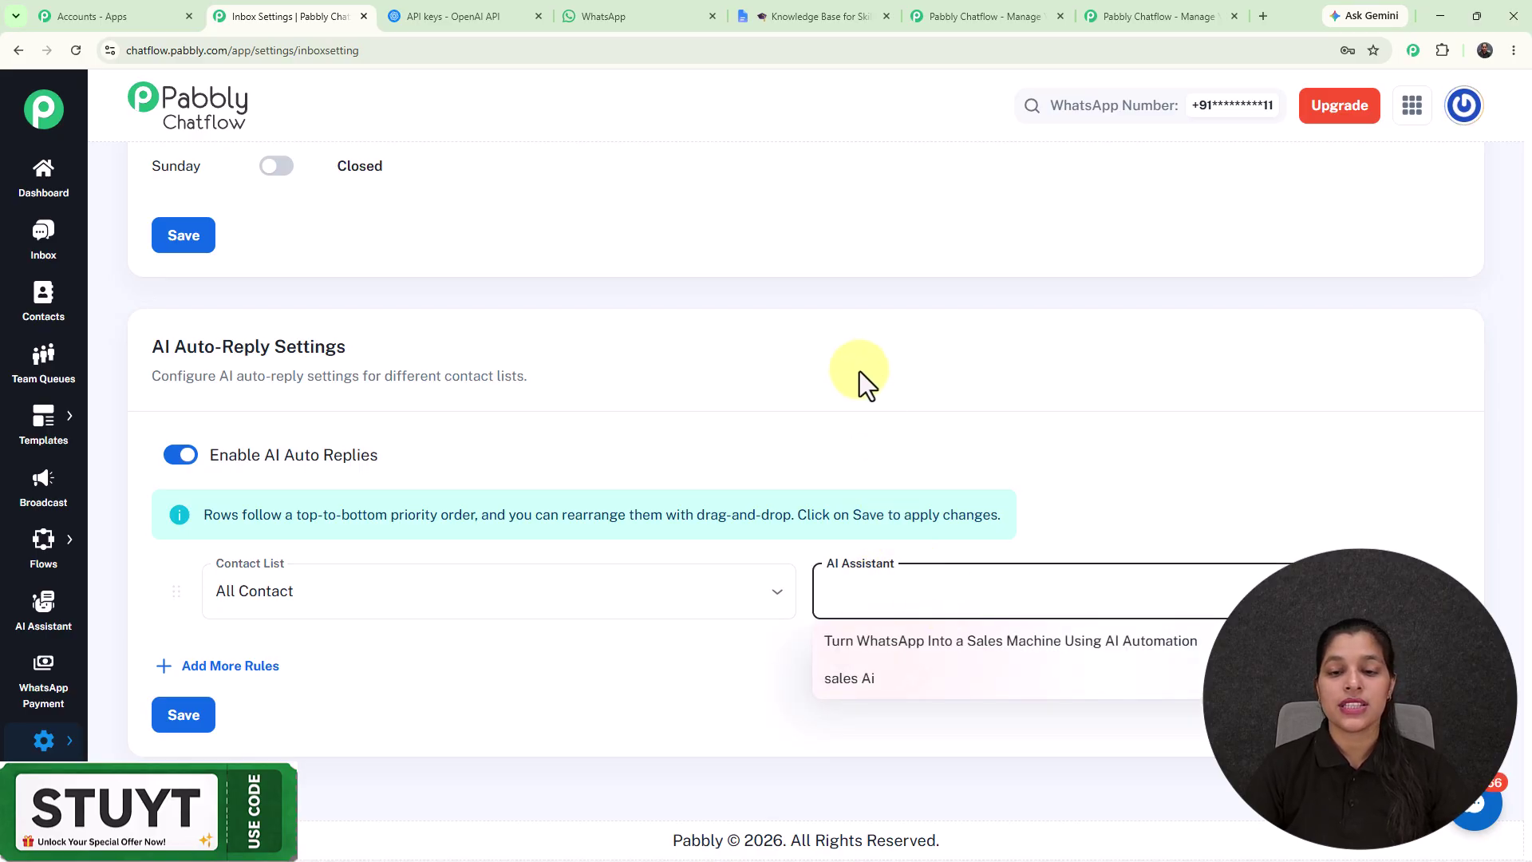
key(Escape)
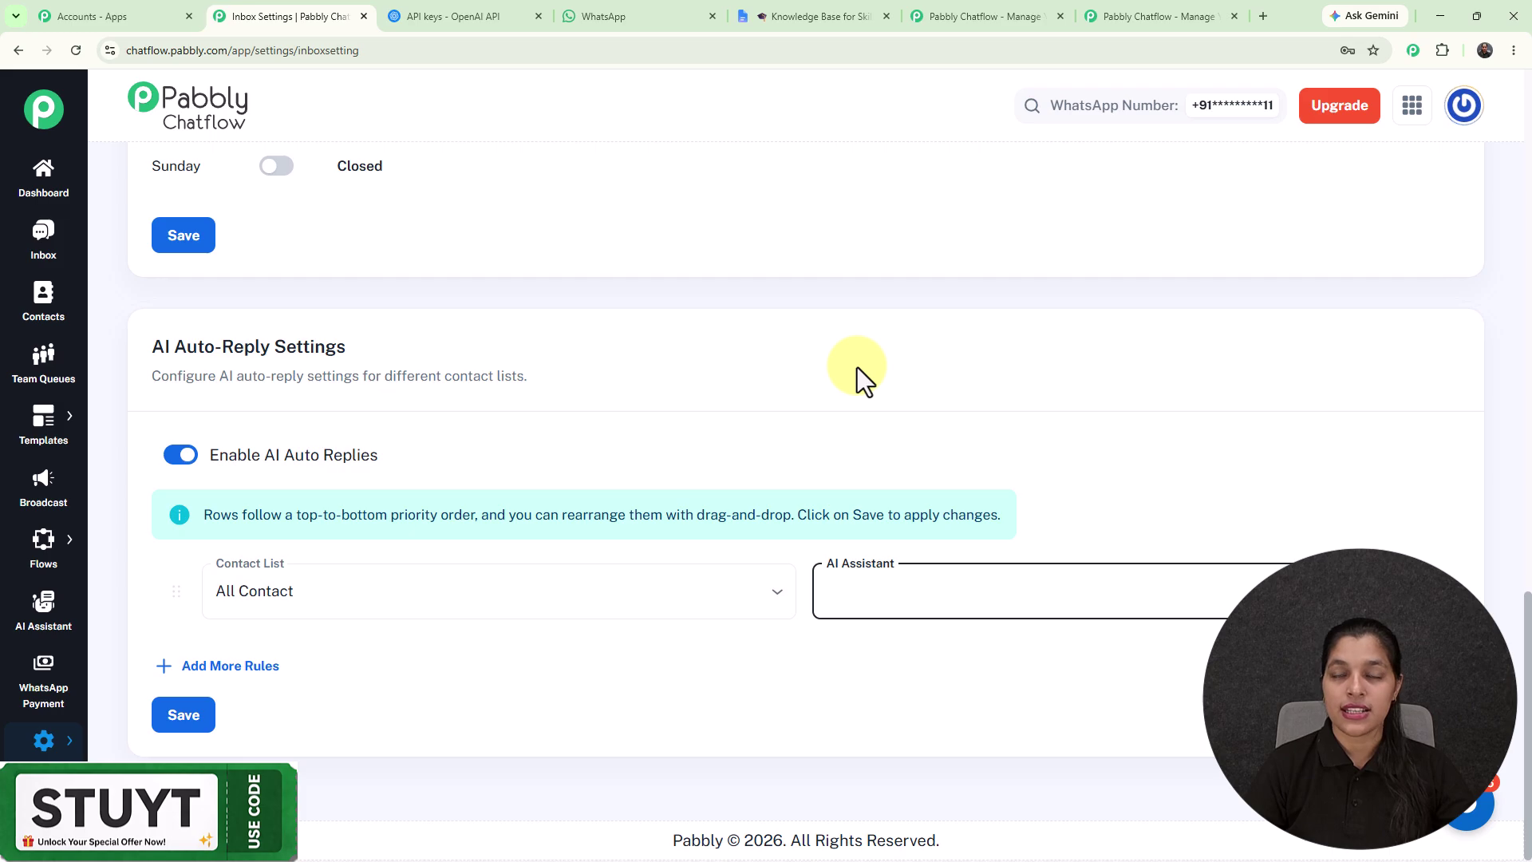
scroll(856, 367, up, 4)
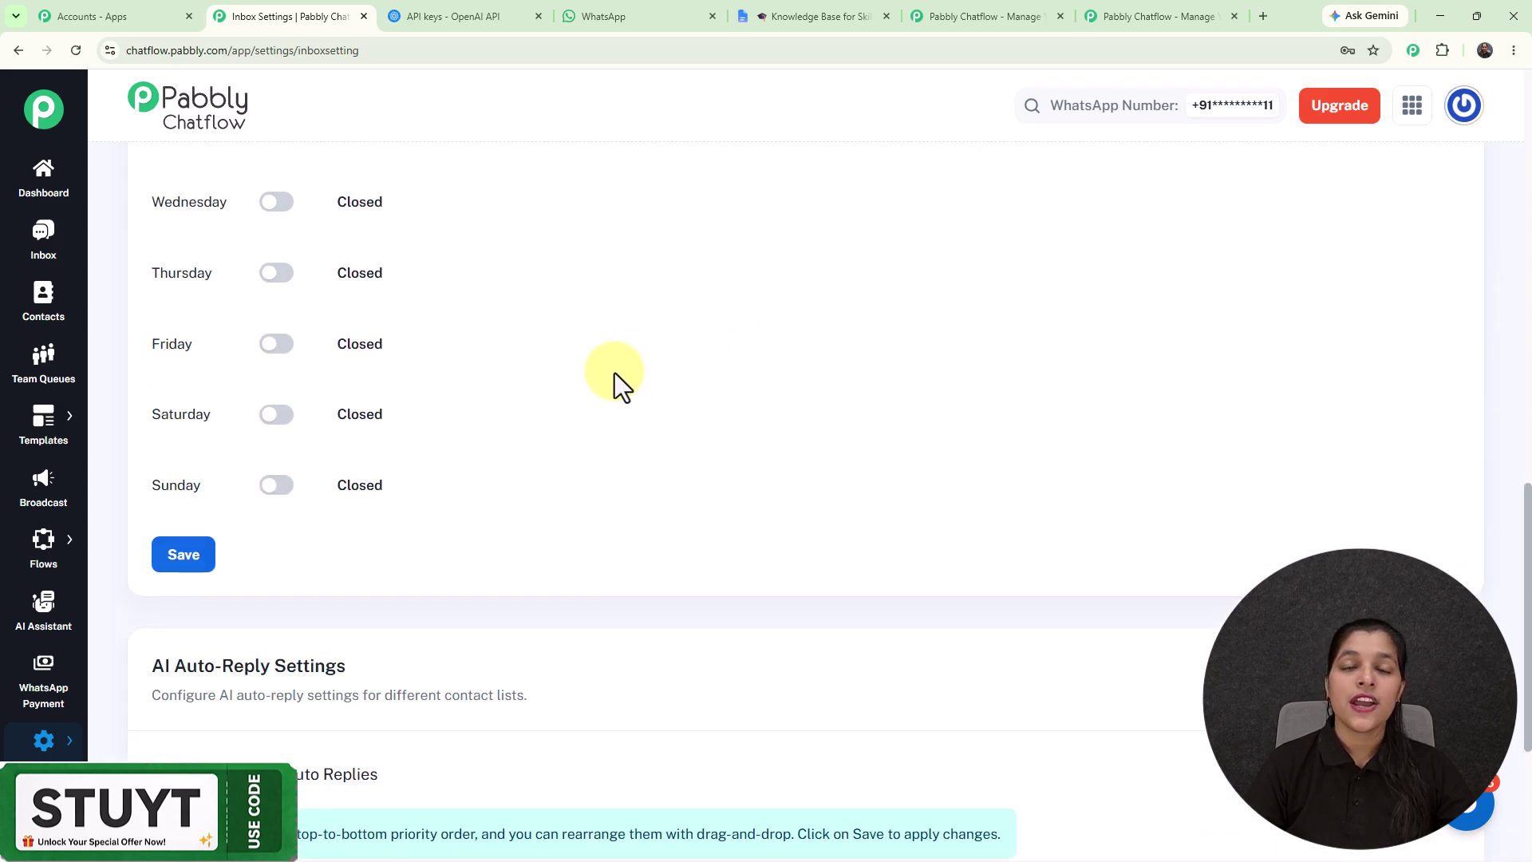
- Enable the AI assistant "Turn WhatsApp Into a Sales Machine Using AI Automation" for the first chat in the inbox and save the choice
click(44, 243)
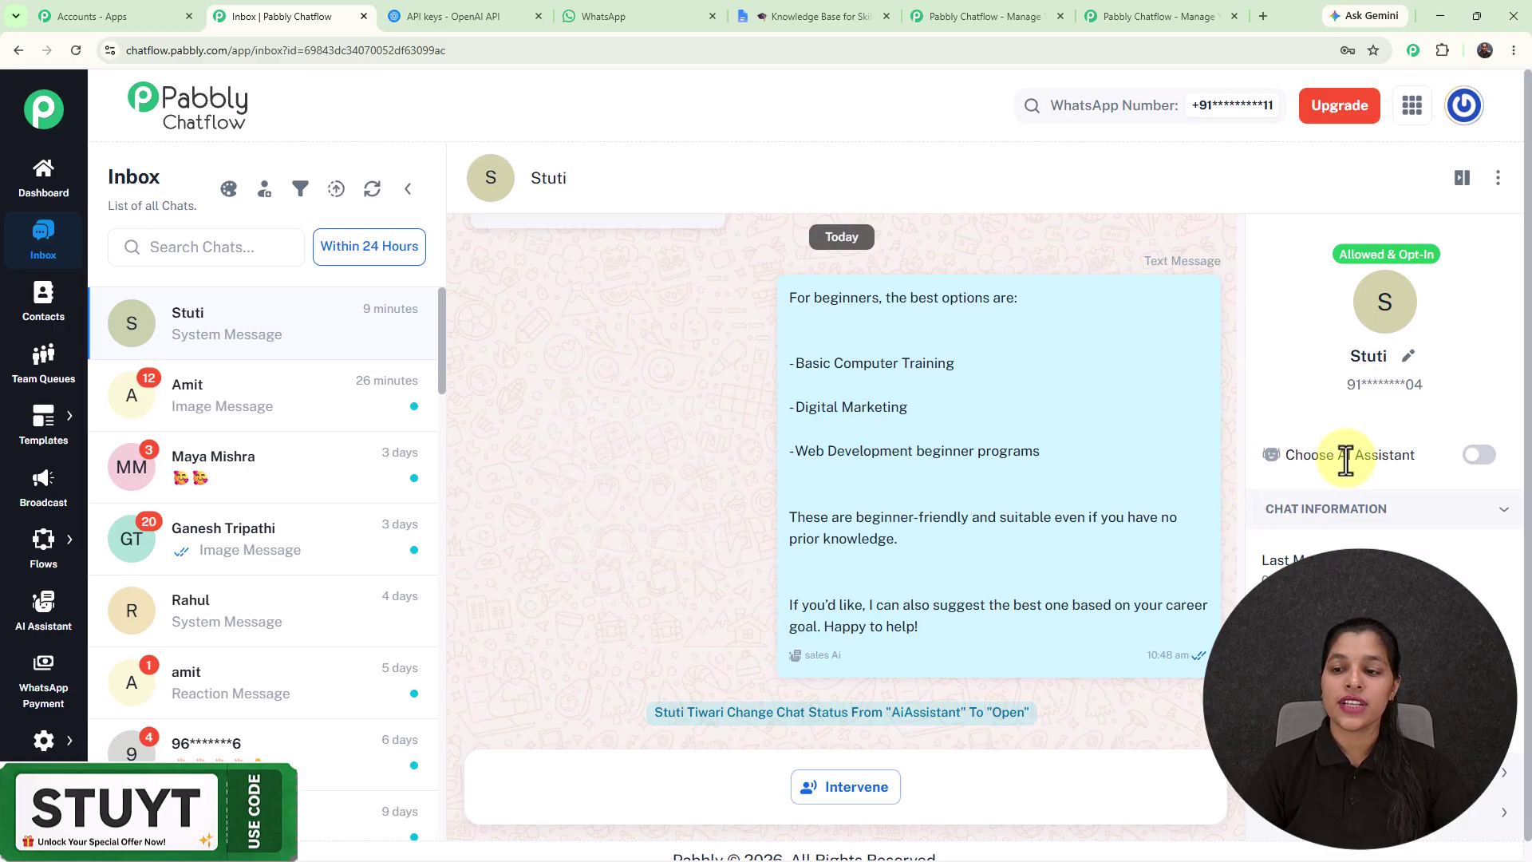
click(1480, 457)
click(806, 403)
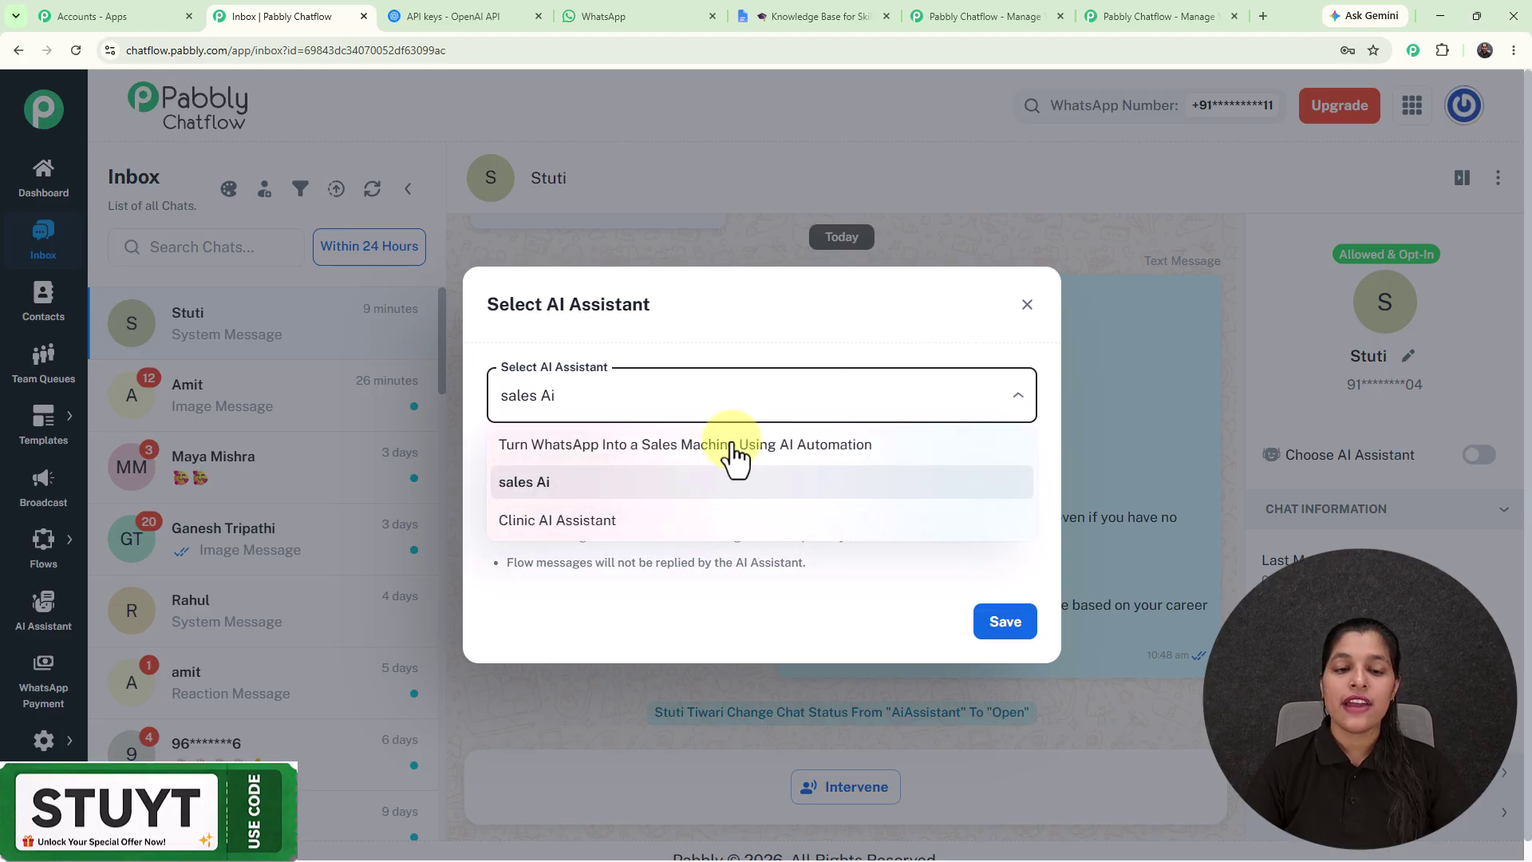
click(644, 443)
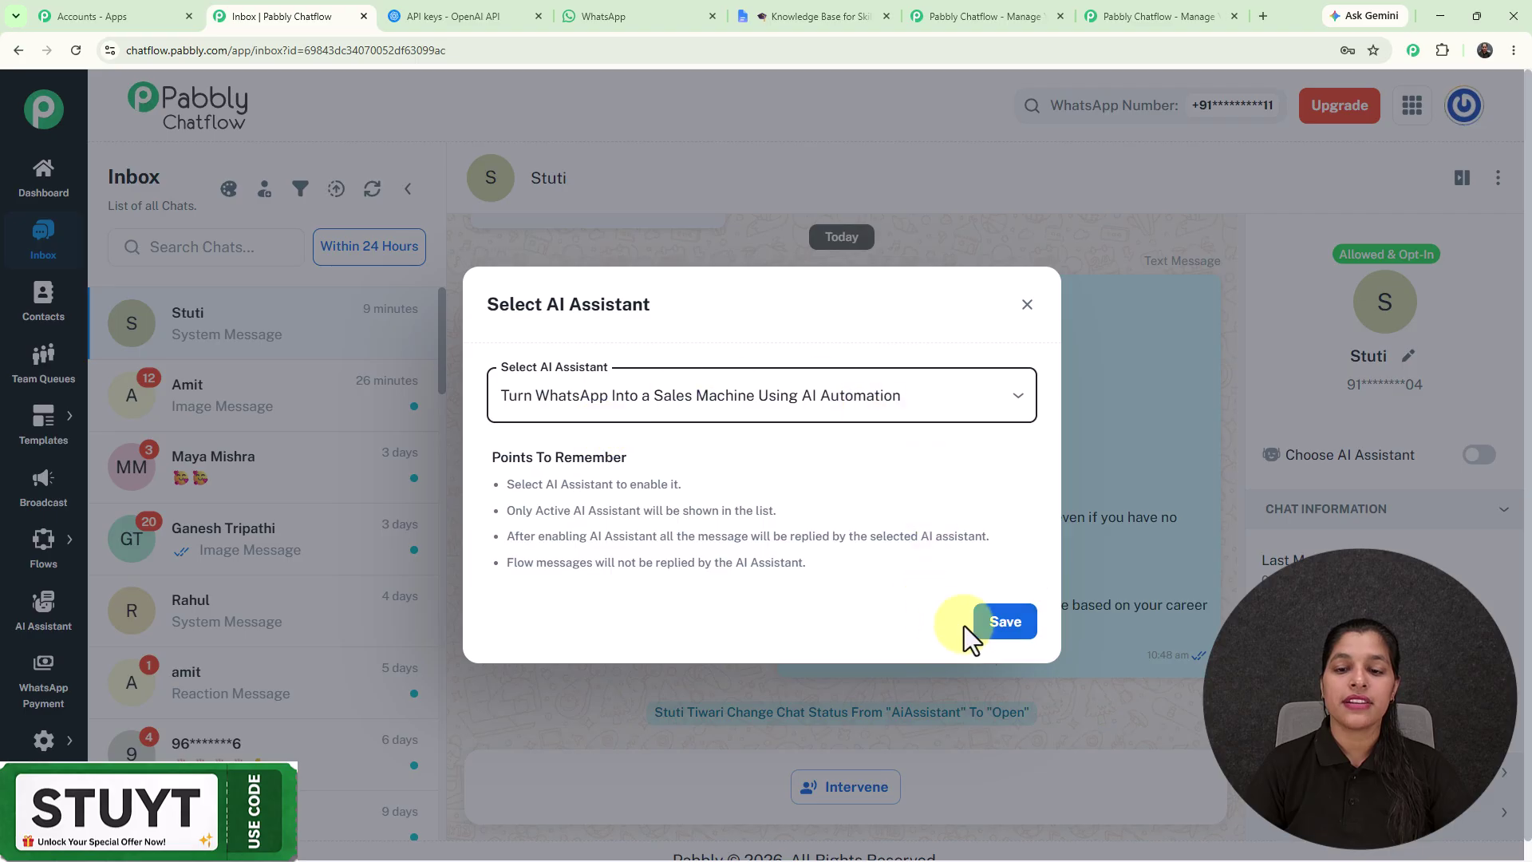
click(1017, 634)
click(1022, 631)
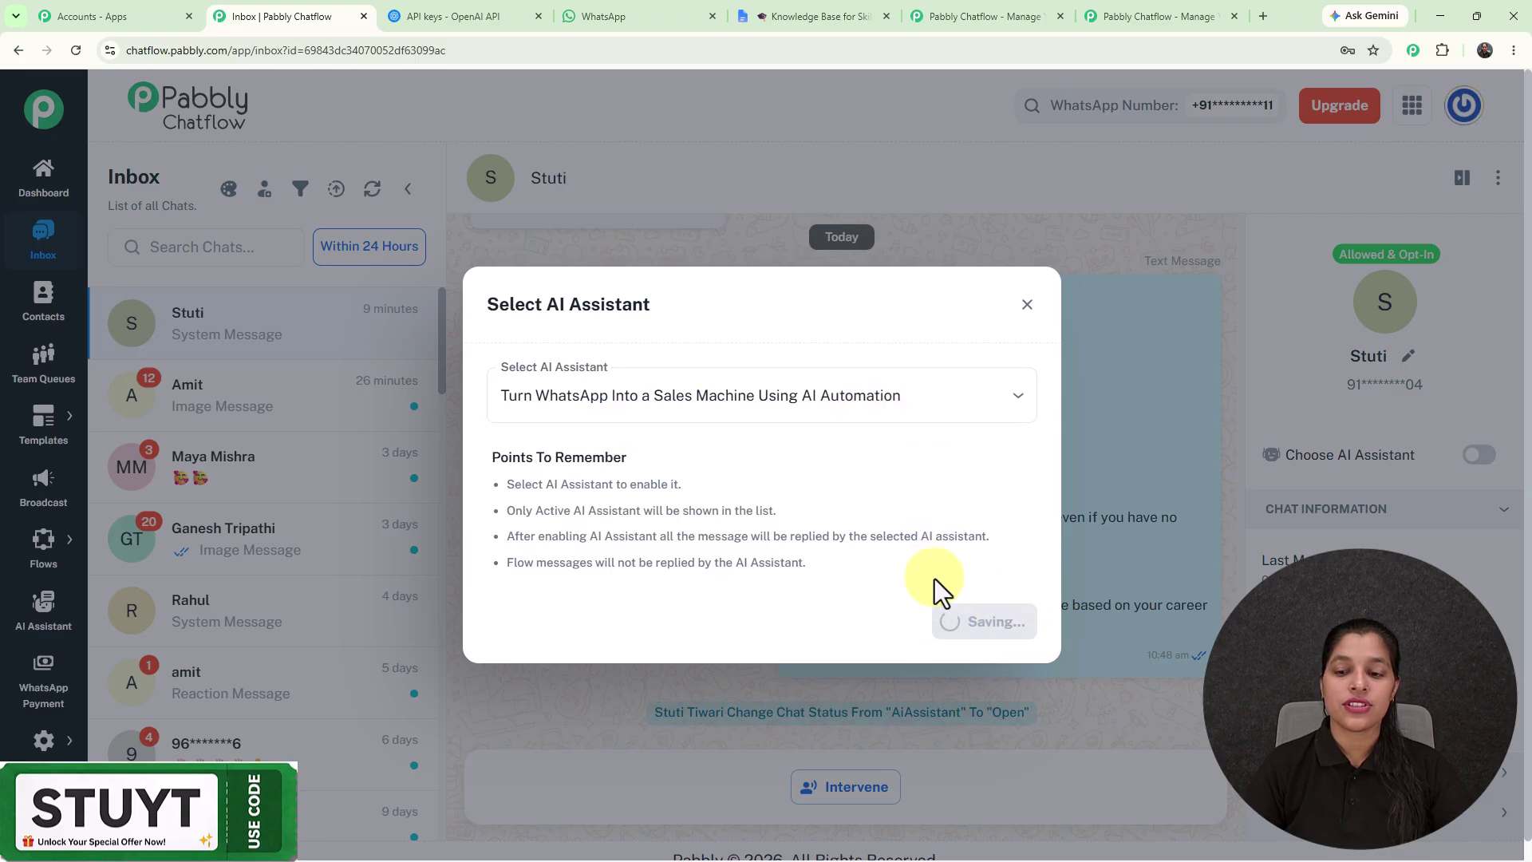